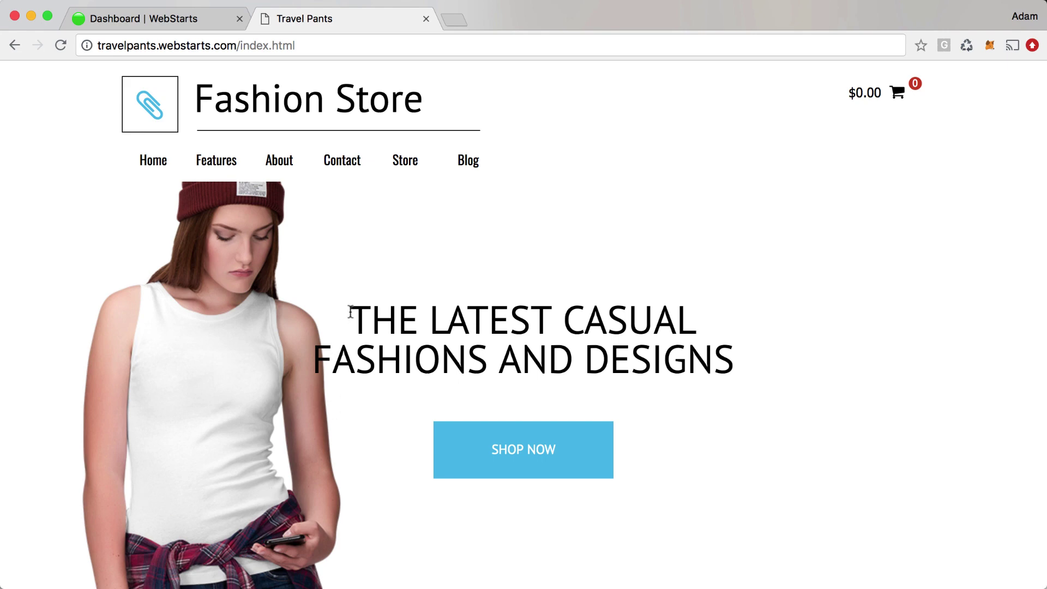
Step: Browse the published homepage, open the store page, then return home
{"action": "left_click_drag", "start_coordinate": [358, 330], "coordinate": [679, 380]}
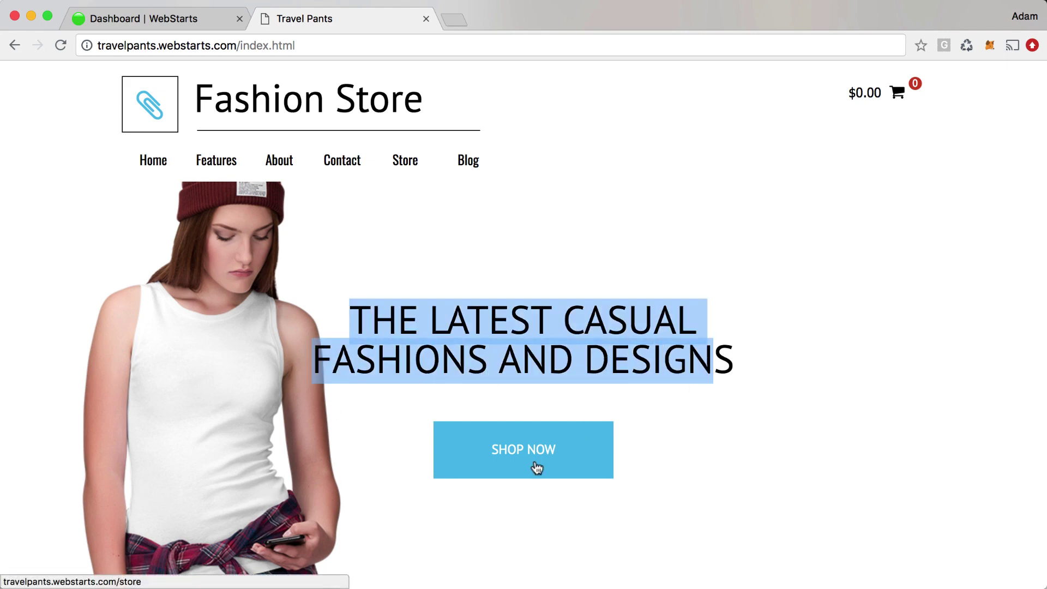
{"action": "scroll", "coordinate": [536, 464], "scroll_direction": "down", "scroll_amount": 3}
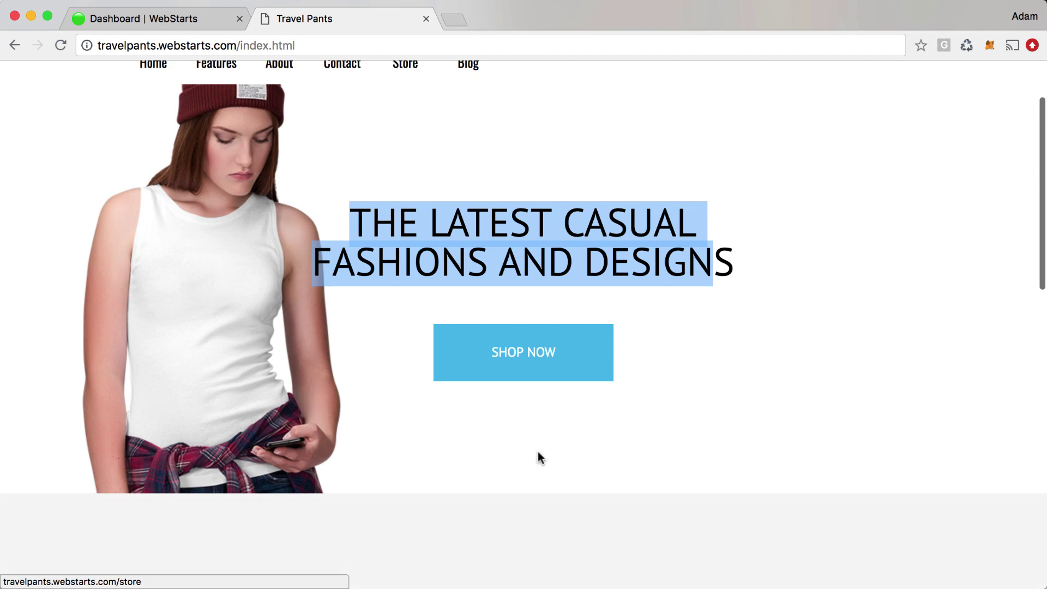
{"action": "left_click", "coordinate": [549, 352]}
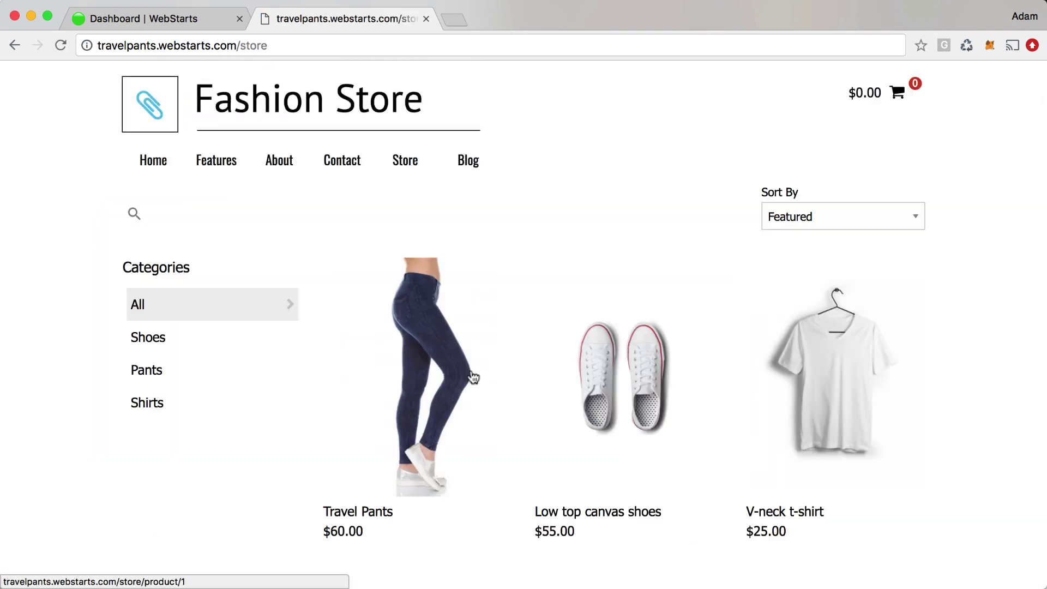
{"action": "left_click", "coordinate": [147, 160]}
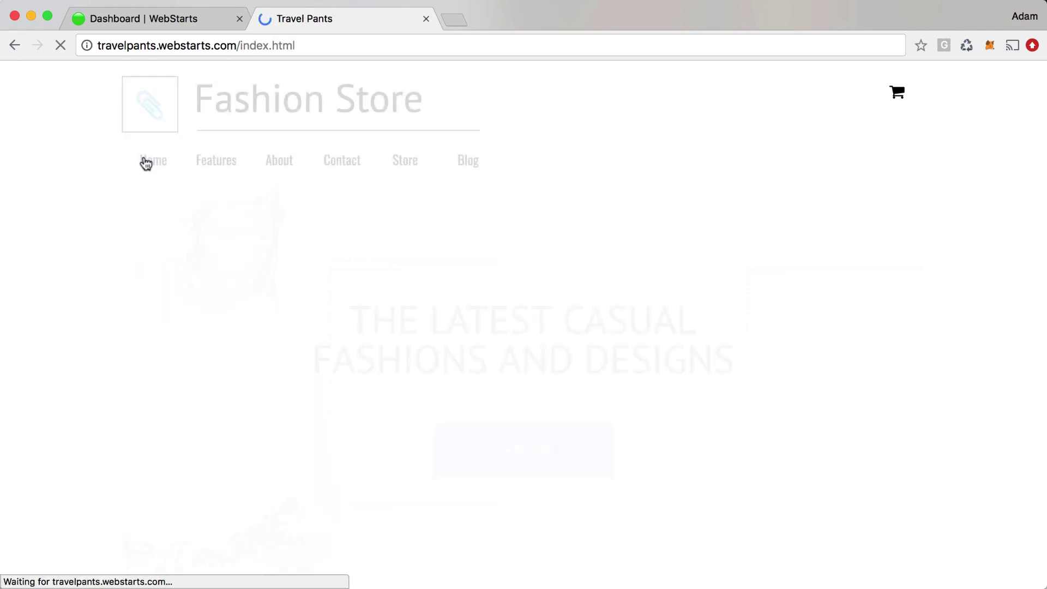
Step: View the Low top canvas shoes product page, then return to the top of the homepage
{"action": "scroll", "coordinate": [598, 412], "scroll_direction": "down", "scroll_amount": 10}
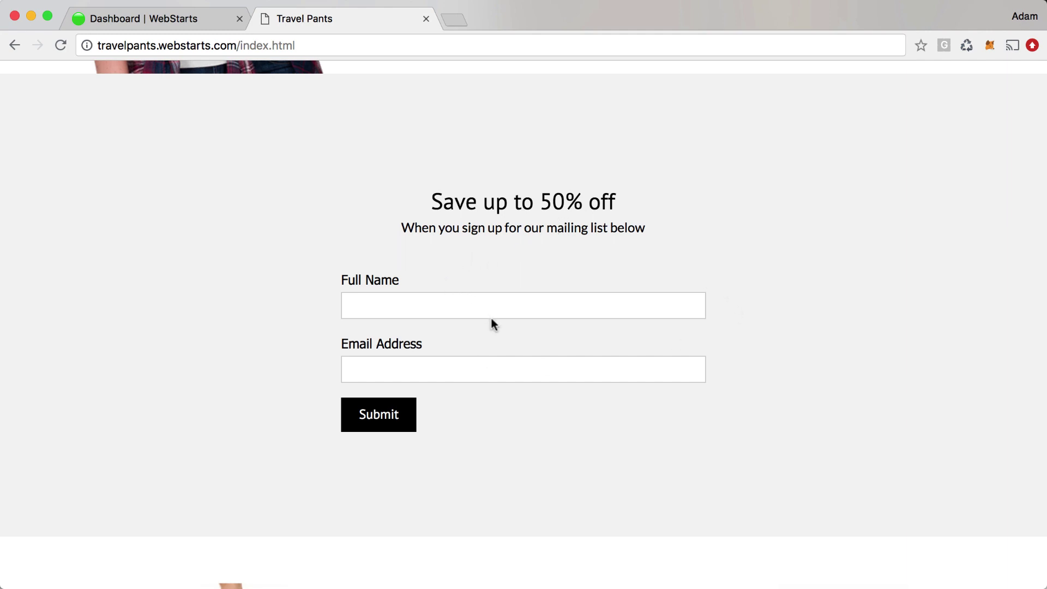
{"action": "scroll", "coordinate": [585, 409], "scroll_direction": "down", "scroll_amount": 8}
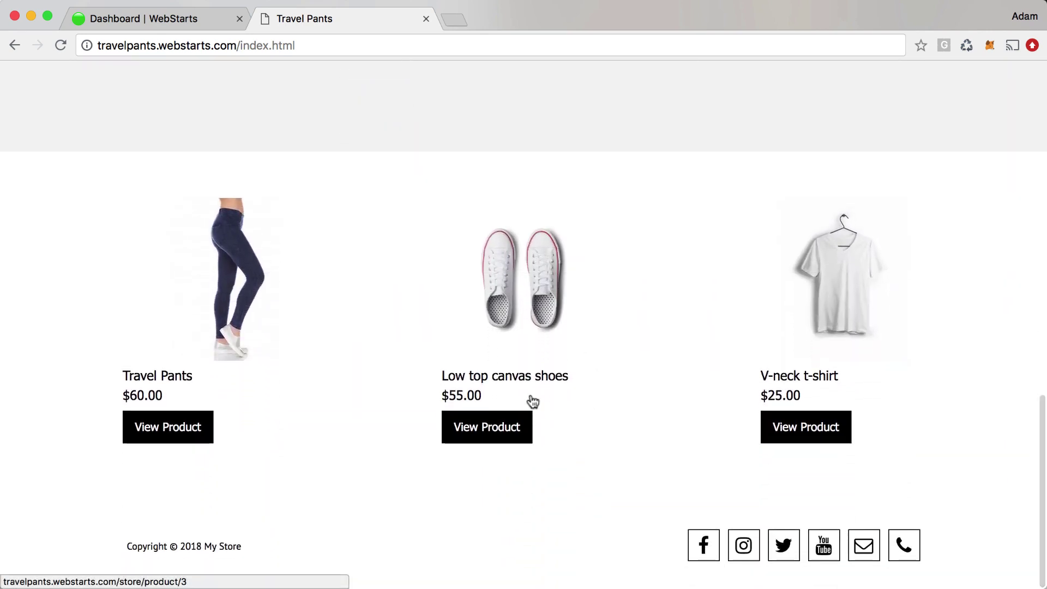
{"action": "left_click", "coordinate": [526, 289]}
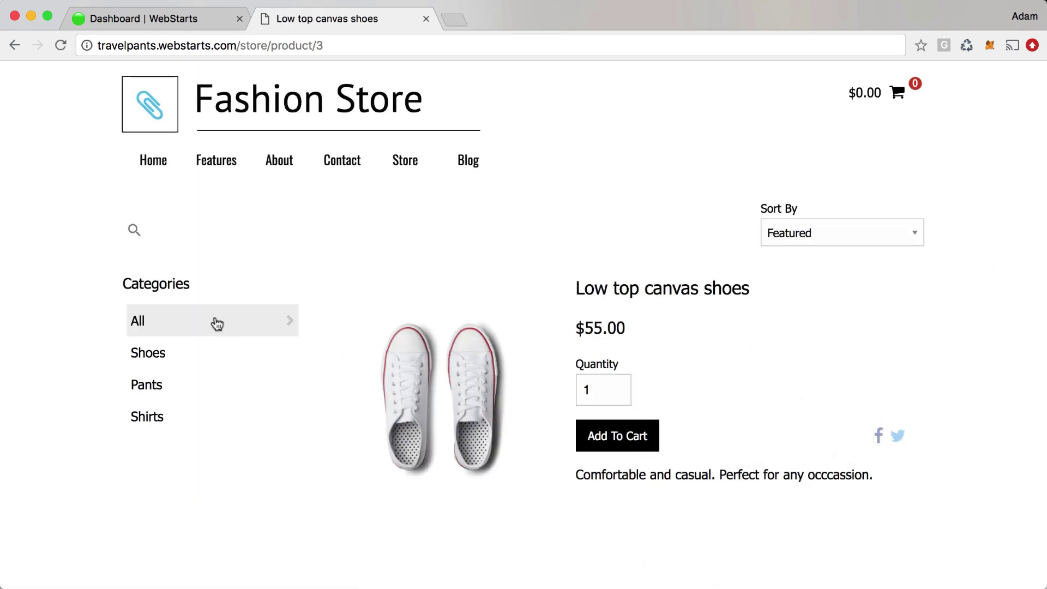
{"action": "left_click", "coordinate": [14, 46]}
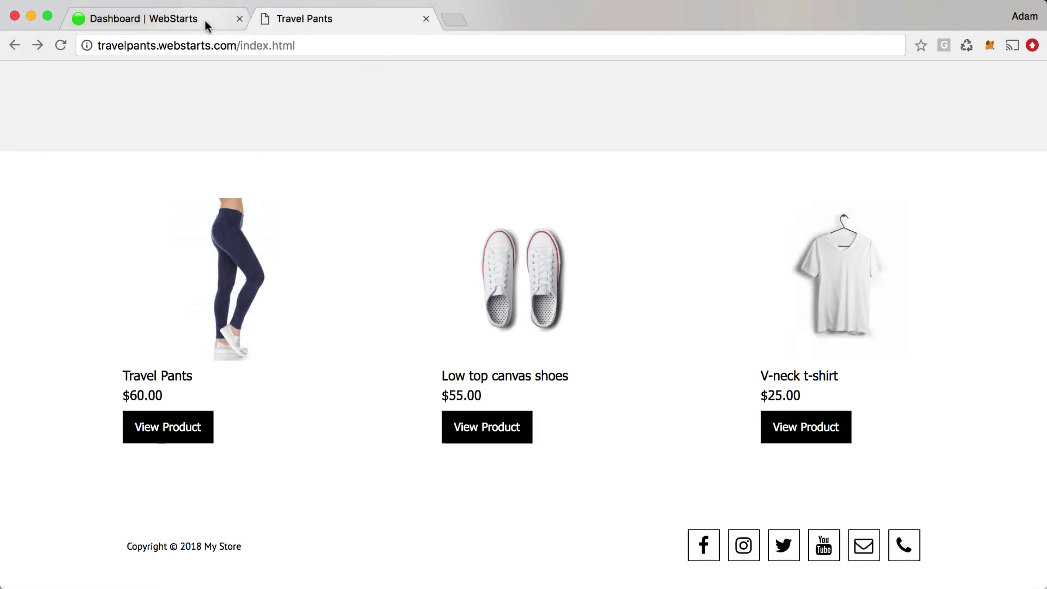
{"action": "scroll", "coordinate": [404, 264], "scroll_direction": "up", "scroll_amount": 10}
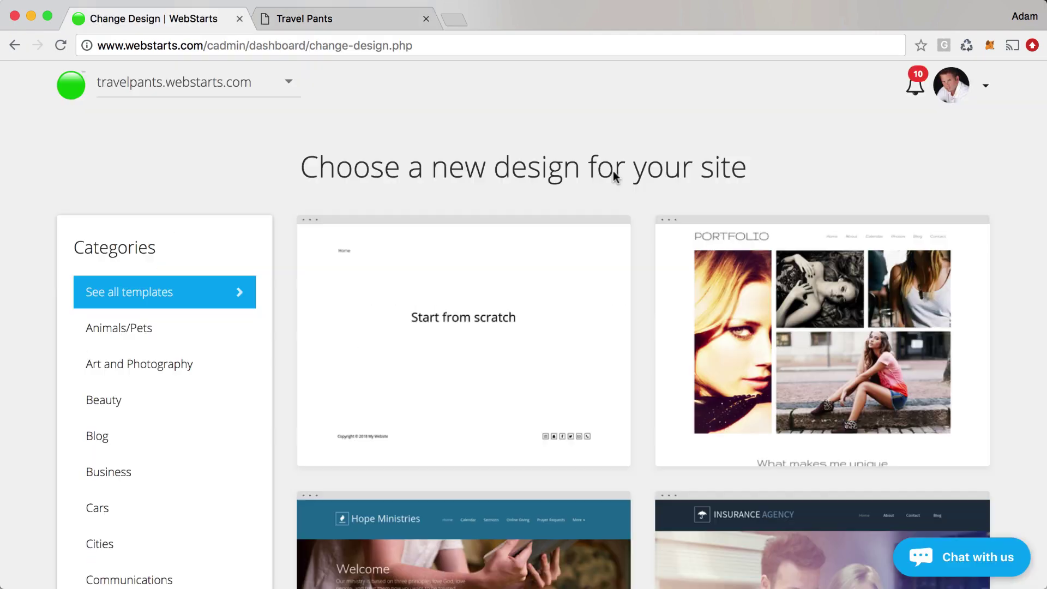
Step: Filter the designs to the Store category and select the Jewelry Store template
{"action": "mouse_move", "coordinate": [574, 349]}
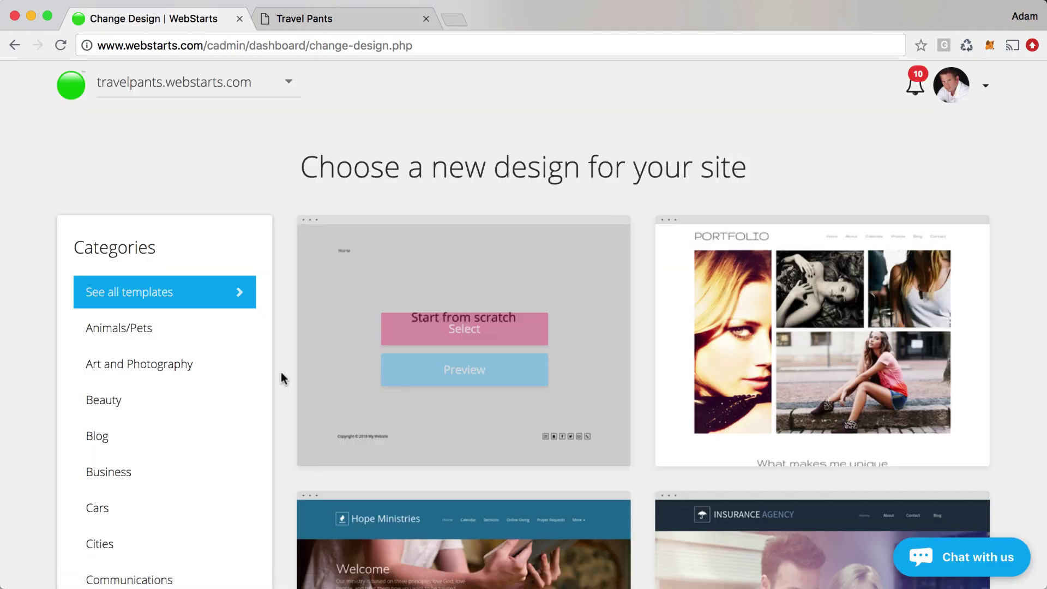
{"action": "scroll", "coordinate": [279, 374], "scroll_direction": "down", "scroll_amount": 10}
{"action": "scroll", "coordinate": [243, 401], "scroll_direction": "down", "scroll_amount": 10}
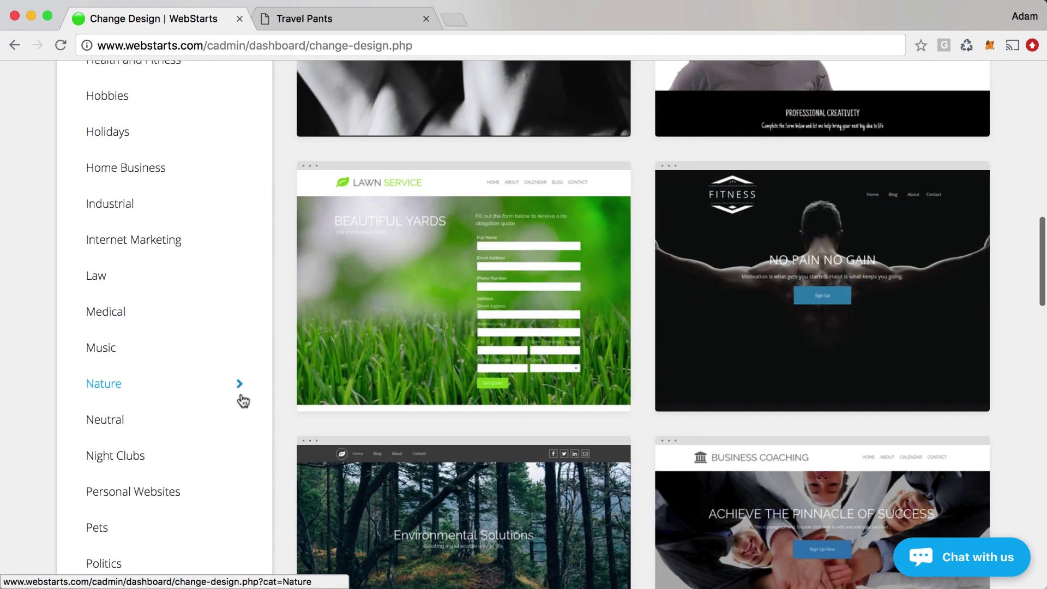
{"action": "scroll", "coordinate": [243, 401], "scroll_direction": "down", "scroll_amount": 10}
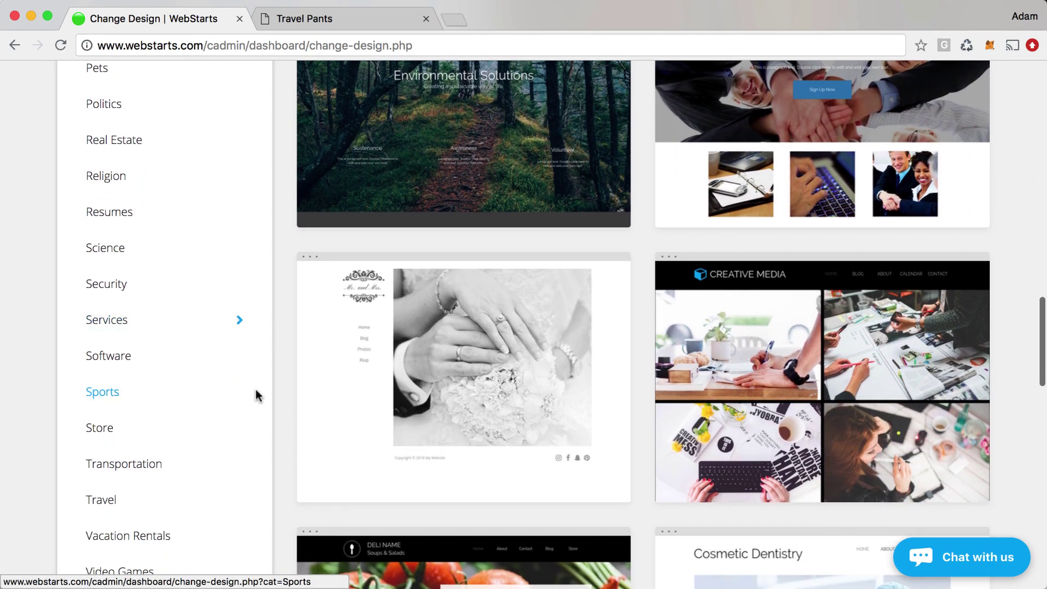
{"action": "left_click", "coordinate": [108, 432]}
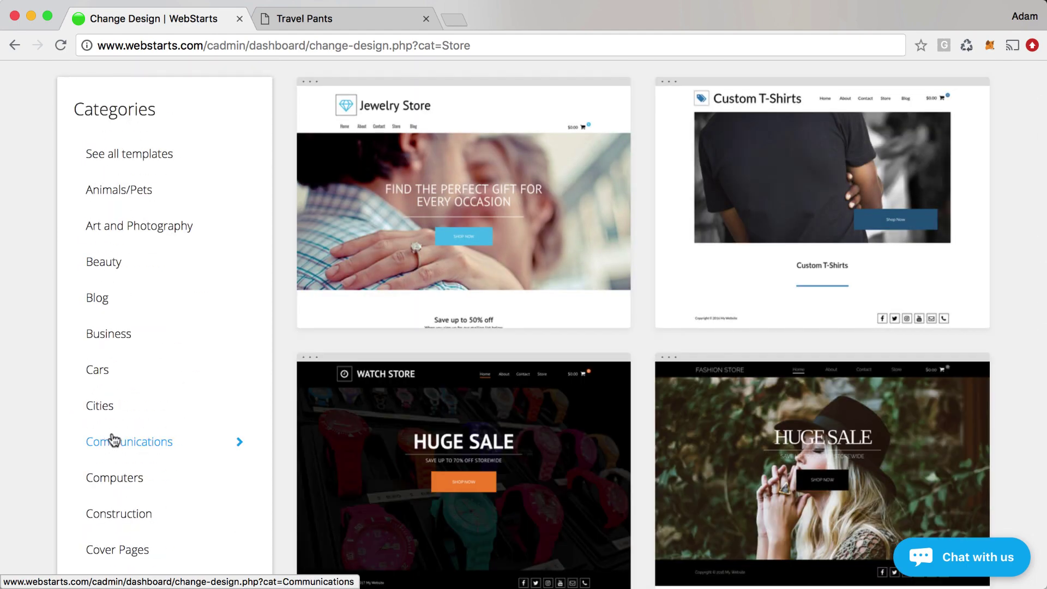
{"action": "scroll", "coordinate": [115, 437], "scroll_direction": "down", "scroll_amount": 20}
{"action": "scroll", "coordinate": [117, 440], "scroll_direction": "up", "scroll_amount": 15}
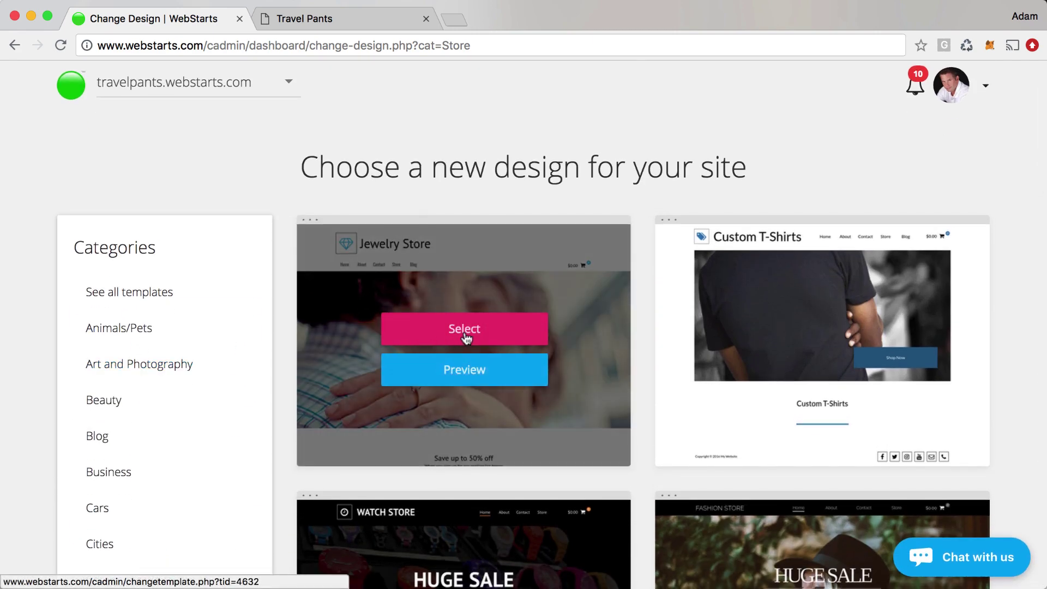
{"action": "left_click", "coordinate": [473, 334]}
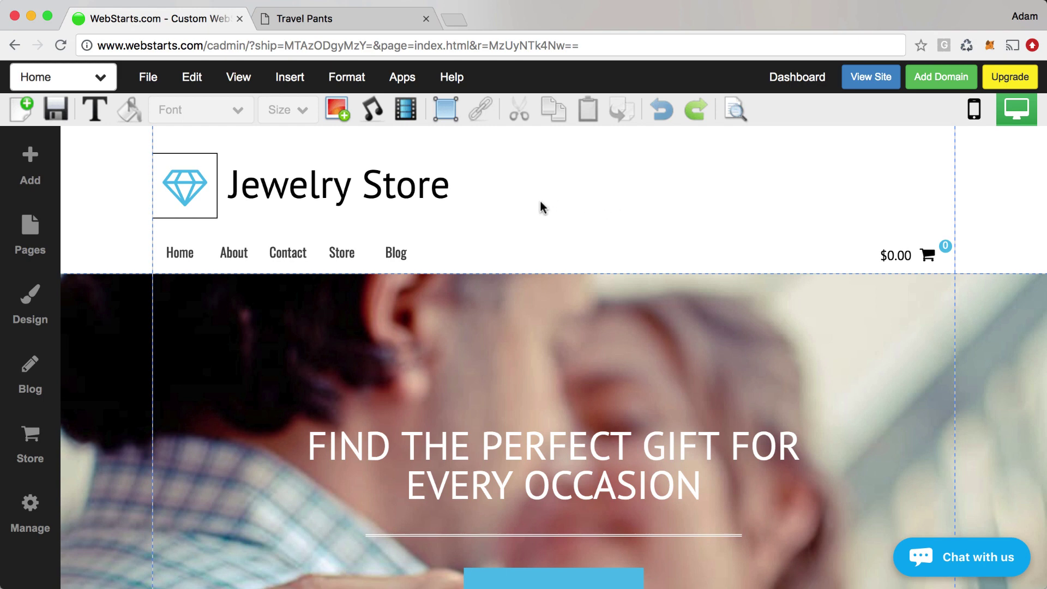
Step: Swap the diamond logo icon for the paperclip icon from the icon picker
{"action": "left_click", "coordinate": [186, 196]}
{"action": "double_click", "coordinate": [184, 192]}
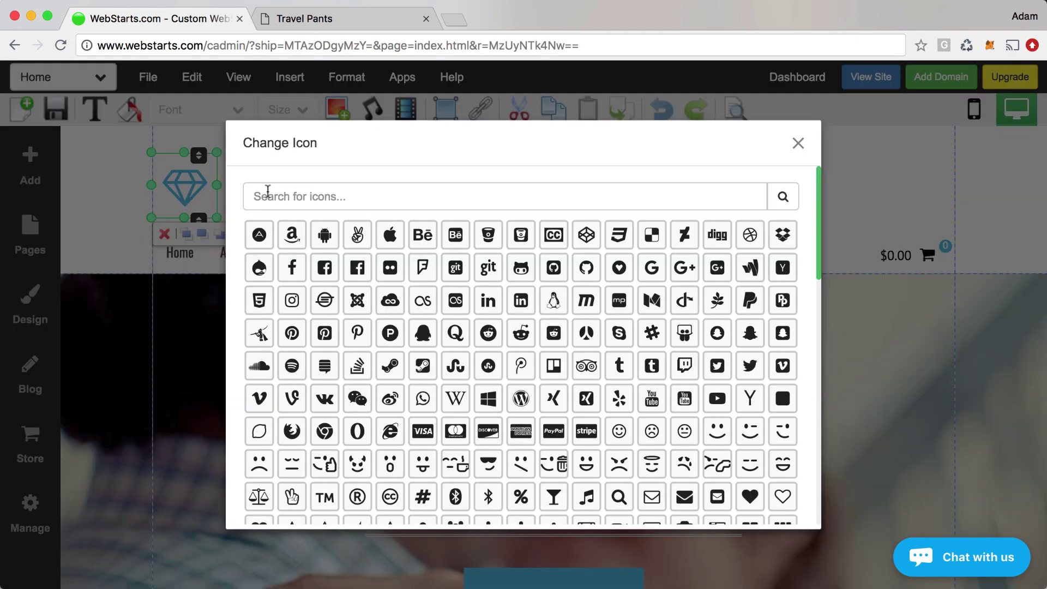
{"action": "left_click", "coordinate": [284, 190]}
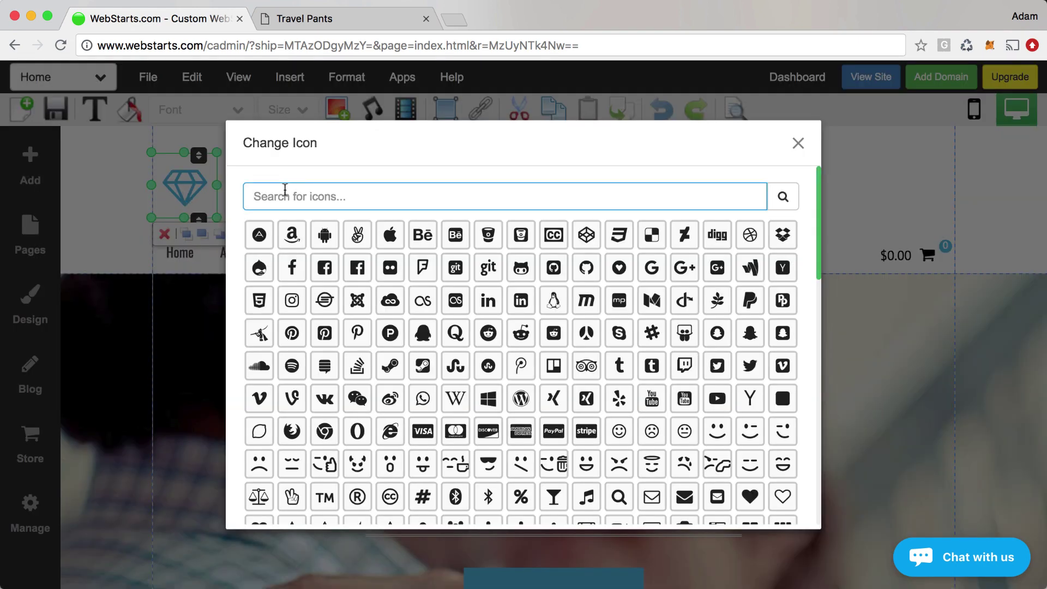
{"action": "type", "text": "paper"}
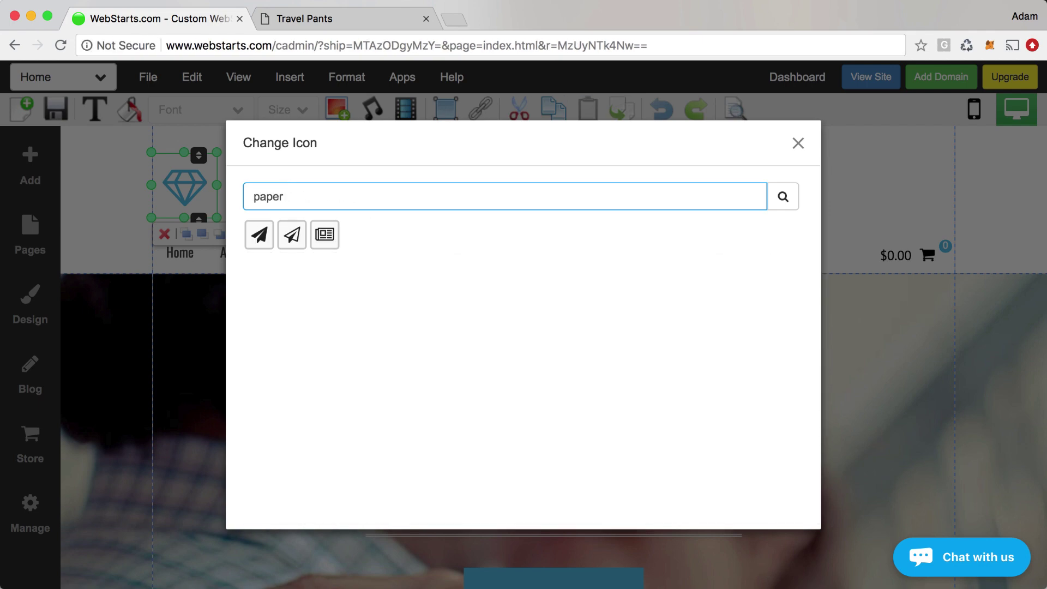
{"action": "key", "text": "BackSpace"}
{"action": "key", "text": "BackSpace"}
{"action": "key", "text": "BackSpace"}
{"action": "key", "text": "BackSpace"}
{"action": "key", "text": "BackSpace"}
{"action": "type", "text": "clip"}
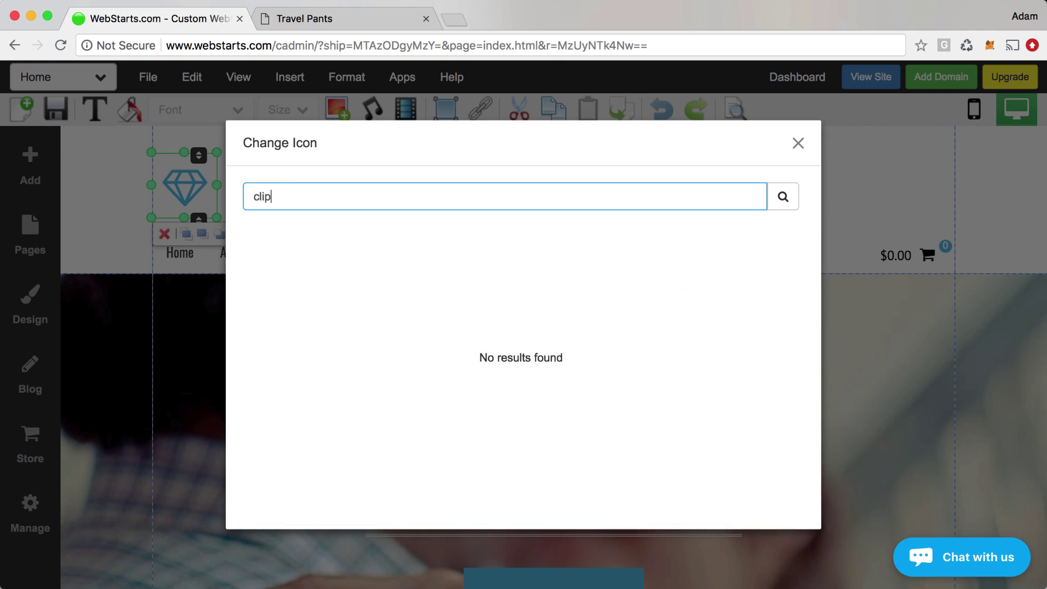
{"action": "key", "text": "BackSpace"}
{"action": "key", "text": "BackSpace"}
{"action": "key", "text": "BackSpace"}
{"action": "key", "text": "BackSpace"}
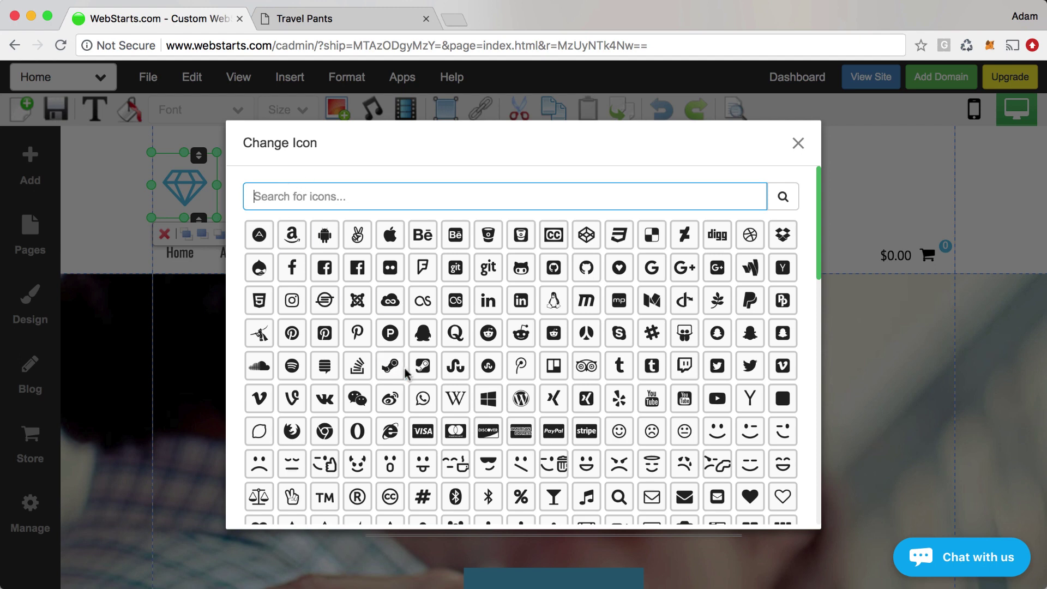
{"action": "scroll", "coordinate": [405, 373], "scroll_direction": "down", "scroll_amount": 6}
{"action": "left_click", "coordinate": [522, 343]}
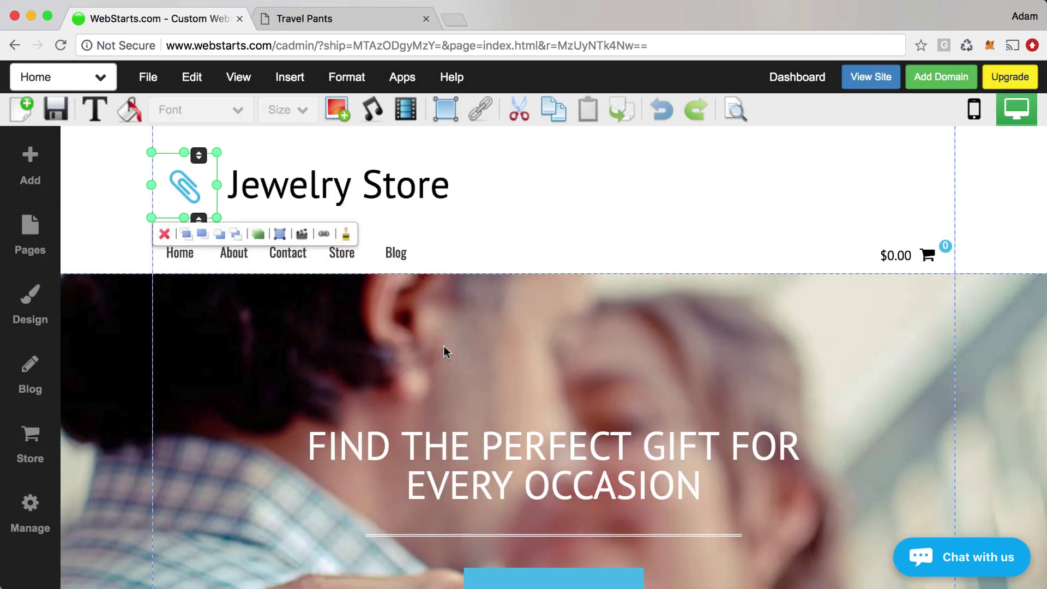
{"action": "left_click", "coordinate": [448, 199]}
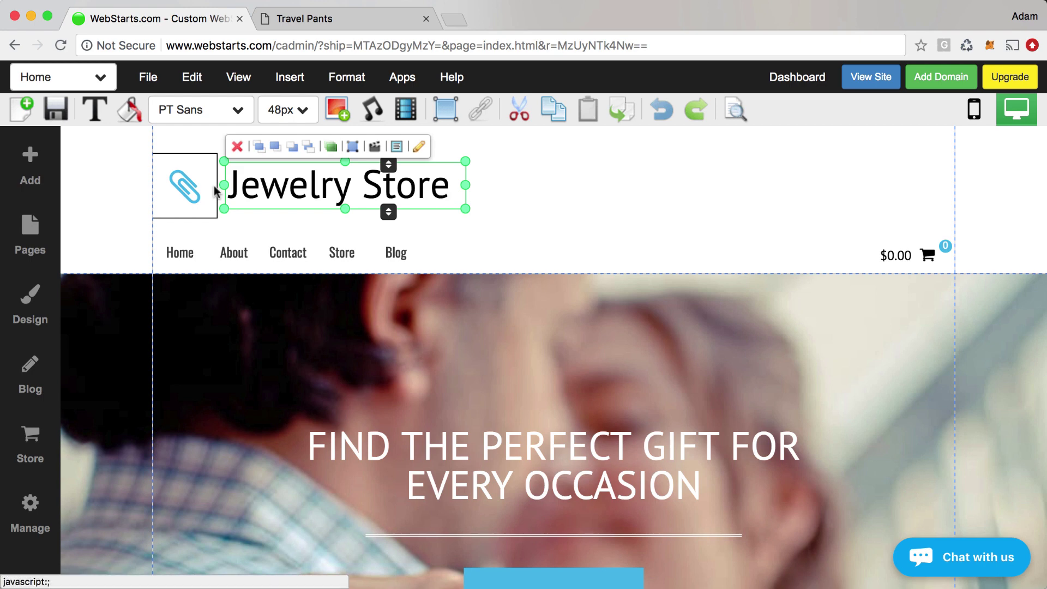
Step: Replace the 'Jewelry Store' heading text with 'Fashion Store'
{"action": "double_click", "coordinate": [287, 188]}
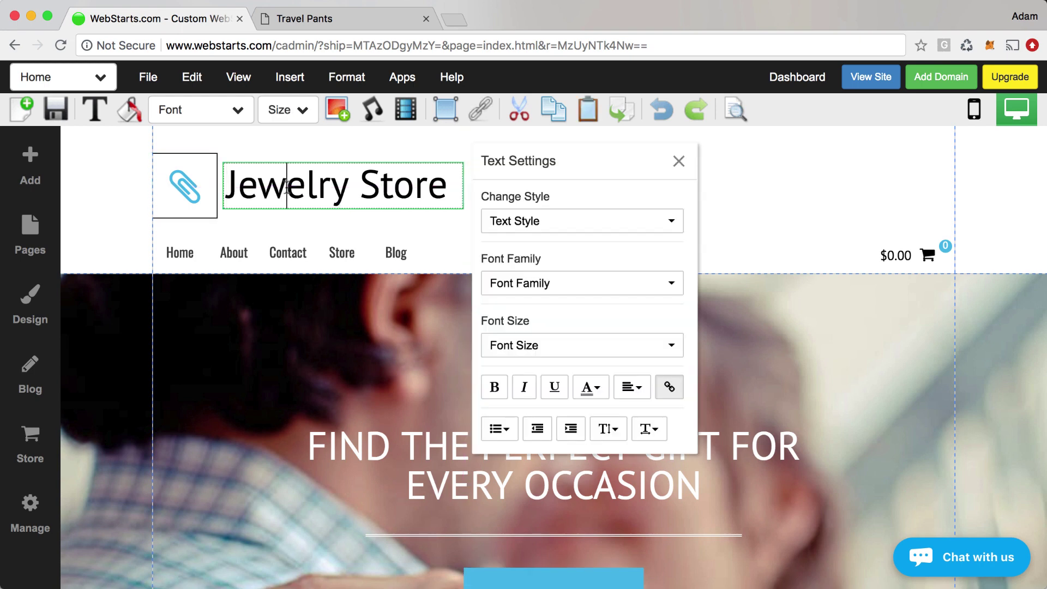
{"action": "triple_click", "coordinate": [287, 187]}
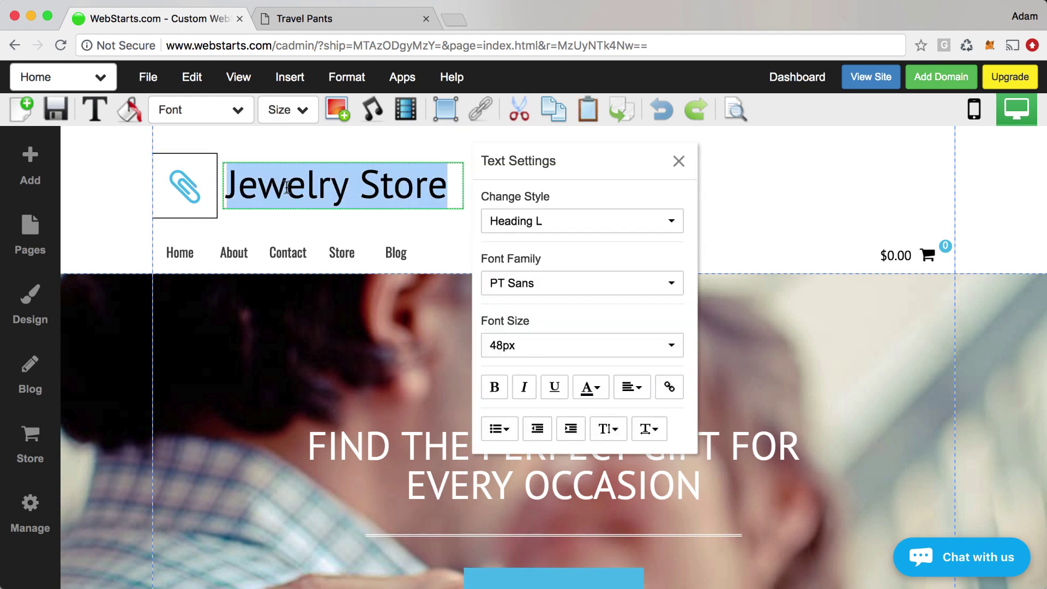
{"action": "type", "text": "Fashion Store"}
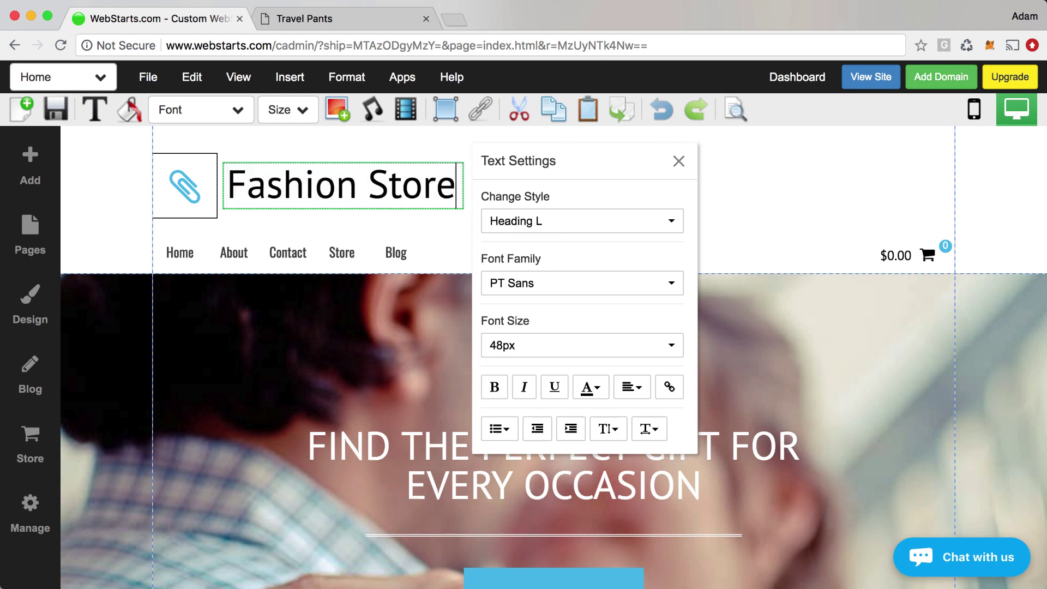
{"action": "left_click", "coordinate": [725, 197]}
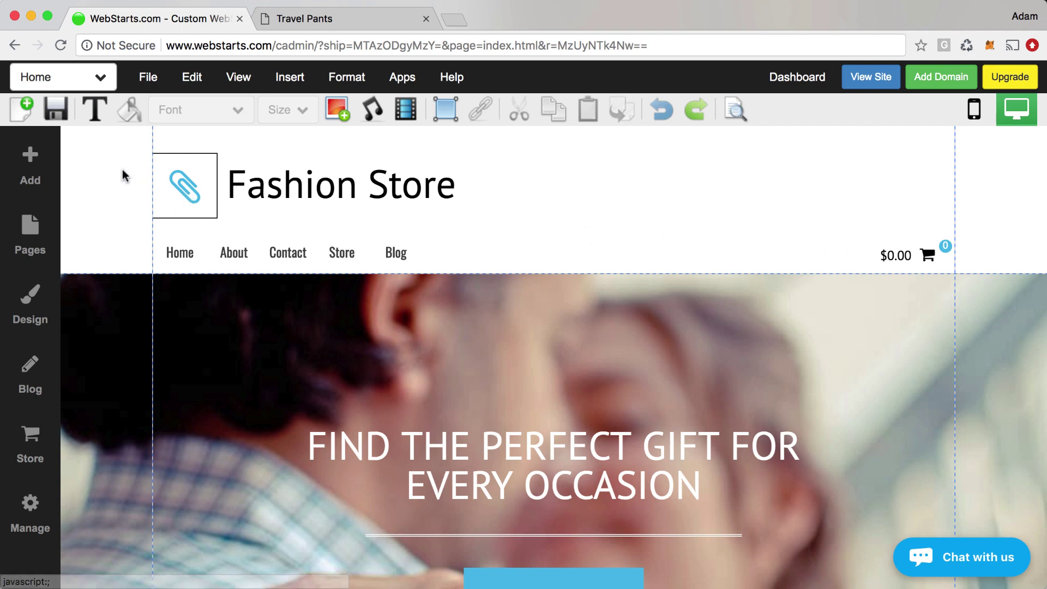
Step: Drag the Fashion Store heading into the header next to the paperclip logo and confirm the header notice
{"action": "left_click", "coordinate": [343, 184]}
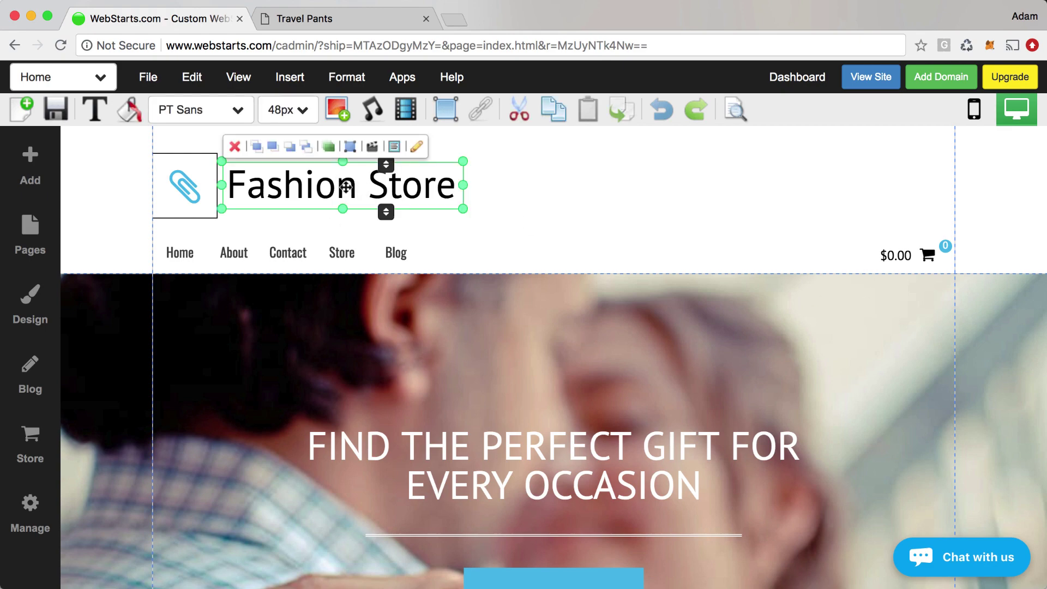
{"action": "mouse_move", "coordinate": [346, 187]}
{"action": "left_mouse_down"}
{"action": "mouse_move", "coordinate": [393, 243]}
{"action": "mouse_move", "coordinate": [378, 331]}
{"action": "mouse_move", "coordinate": [393, 208]}
{"action": "mouse_move", "coordinate": [368, 190]}
{"action": "mouse_move", "coordinate": [338, 188]}
{"action": "left_mouse_up"}
{"action": "left_click", "coordinate": [507, 390]}
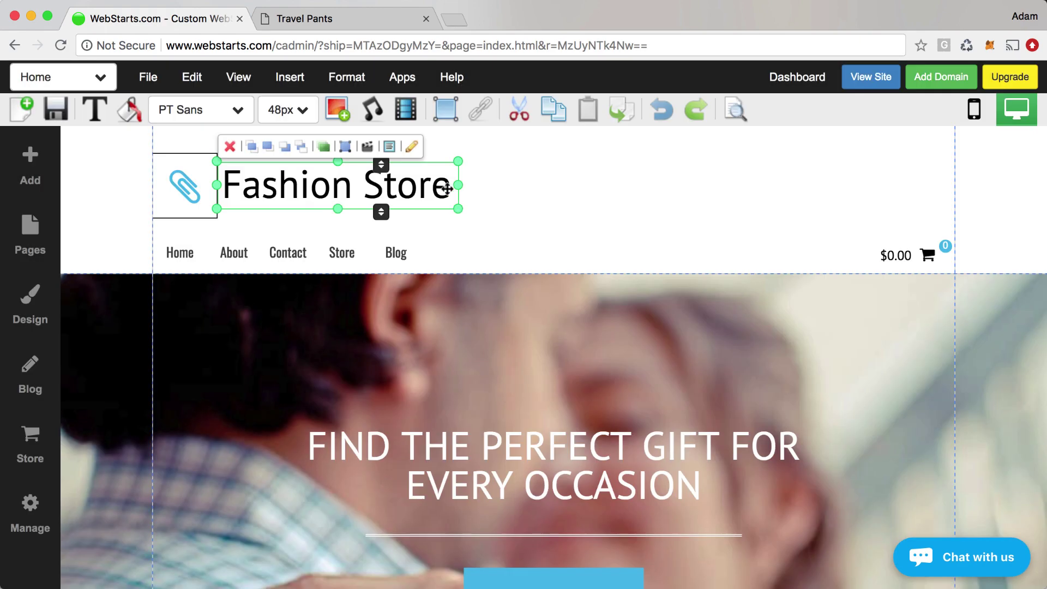
{"action": "left_click", "coordinate": [410, 183]}
{"action": "left_click", "coordinate": [765, 136]}
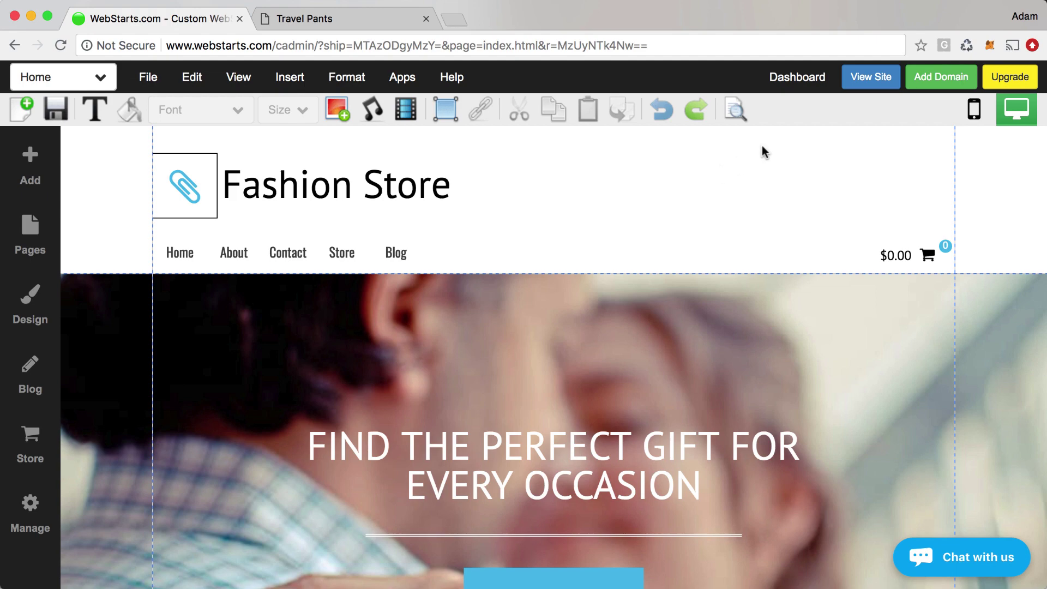
Step: Check the live site's Home, About and Contact pages, then close the live-site tab
{"action": "left_click", "coordinate": [301, 20]}
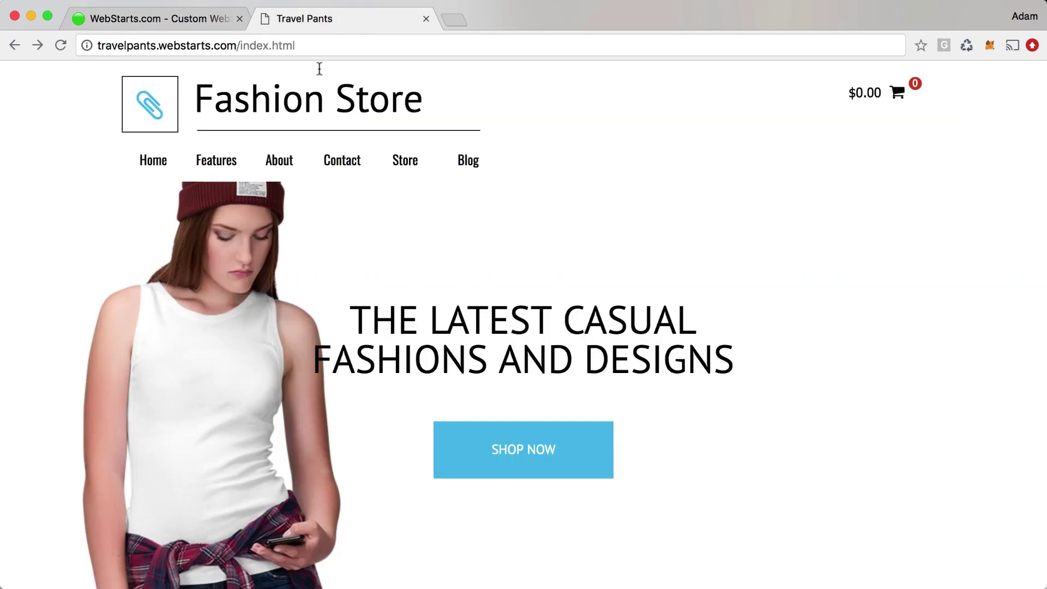
{"action": "left_click", "coordinate": [156, 157]}
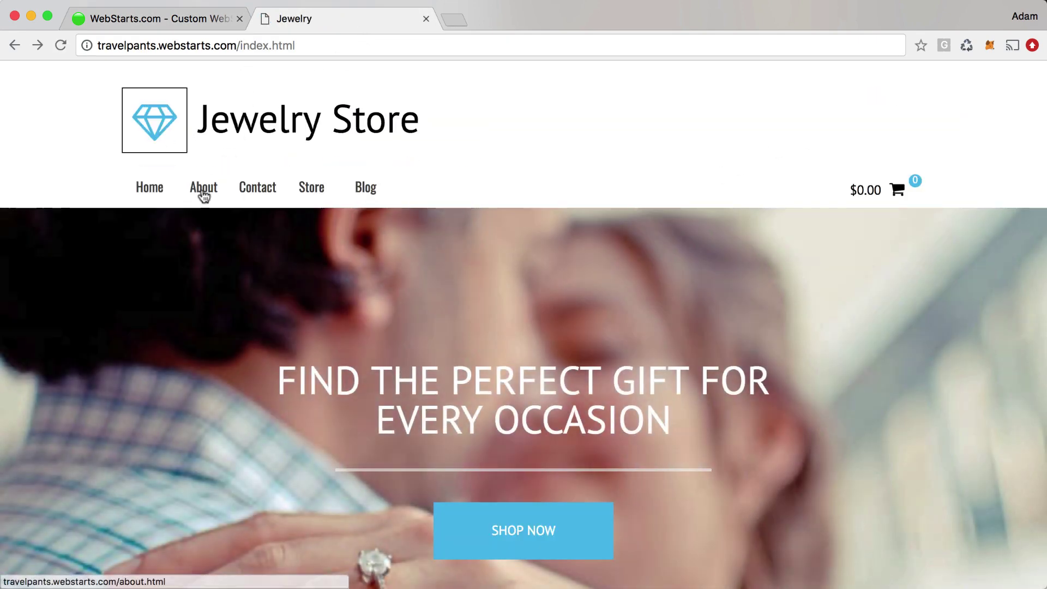
{"action": "left_click", "coordinate": [204, 191]}
{"action": "left_click", "coordinate": [257, 189]}
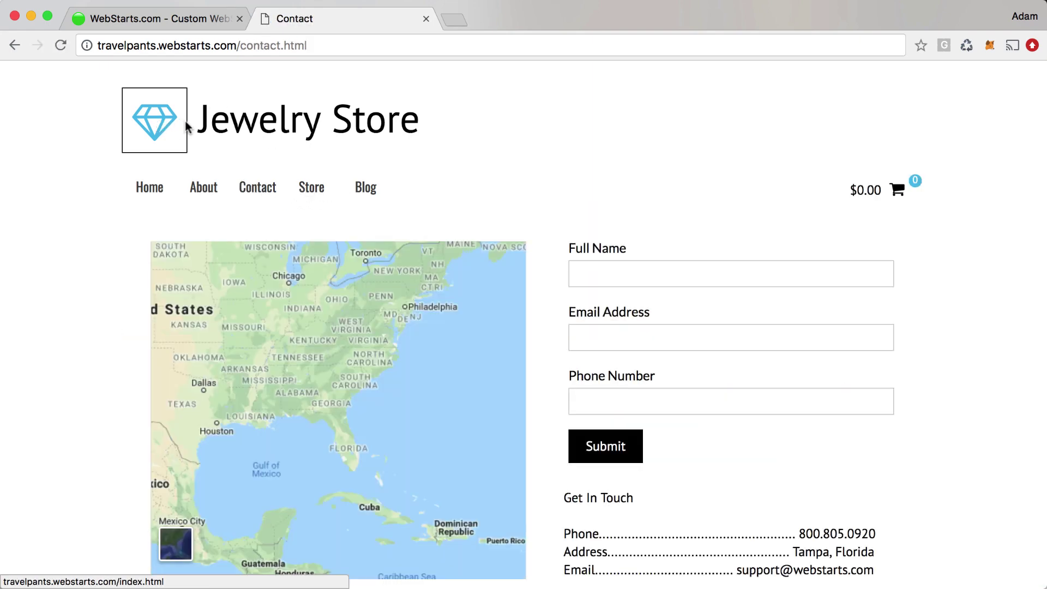
{"action": "left_click", "coordinate": [426, 18]}
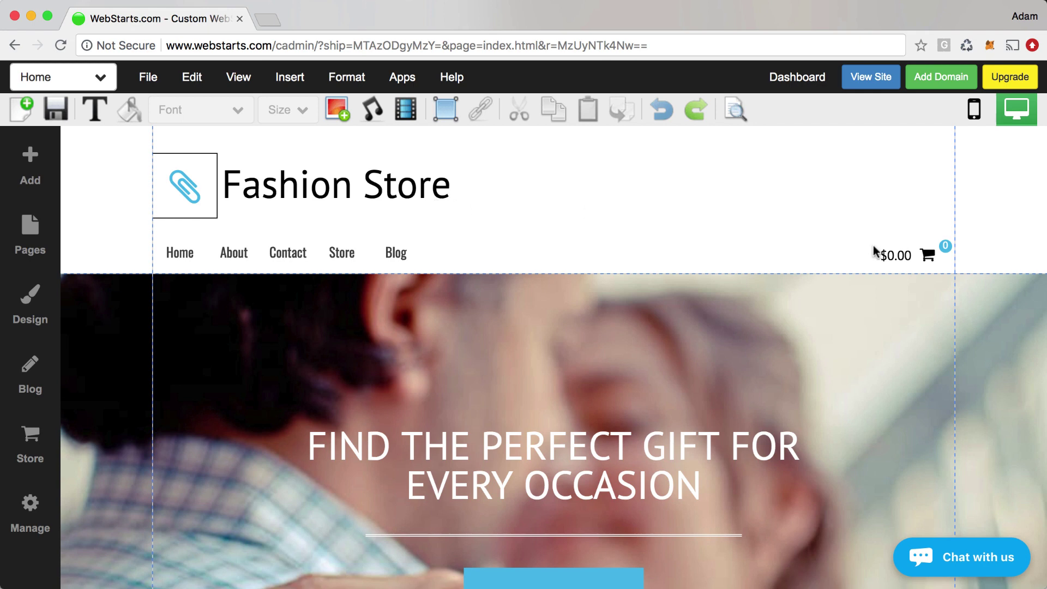
Step: Move the $0.00 cart element up to the header's top-right corner
{"action": "left_click", "coordinate": [895, 254]}
{"action": "left_click_drag", "start_coordinate": [895, 249], "coordinate": [896, 170]}
{"action": "left_click", "coordinate": [976, 175]}
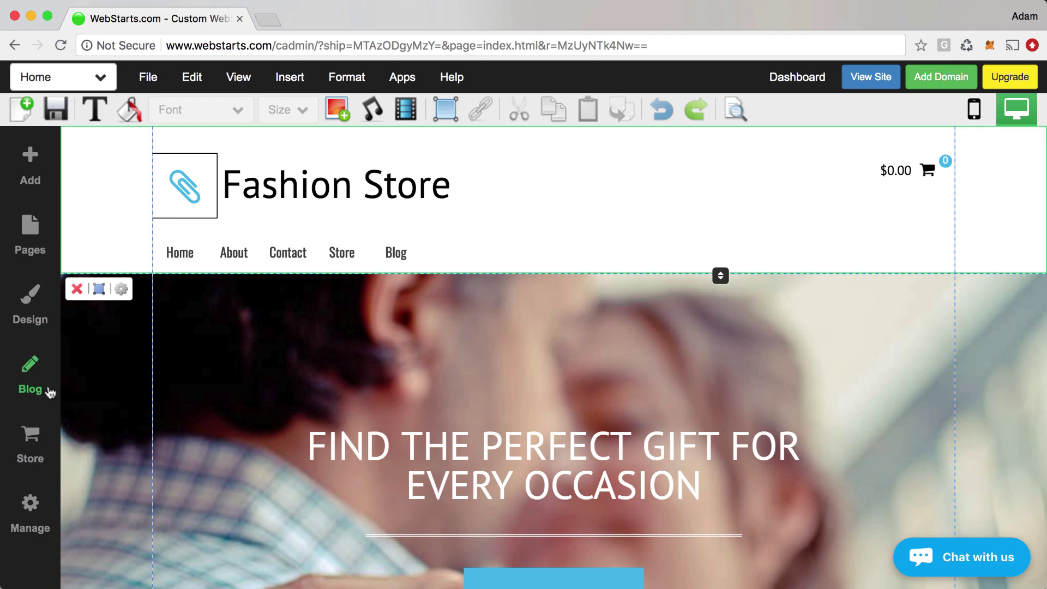
Step: Add a Cart Widget from the store tools, then delete it again
{"action": "left_click", "coordinate": [32, 444]}
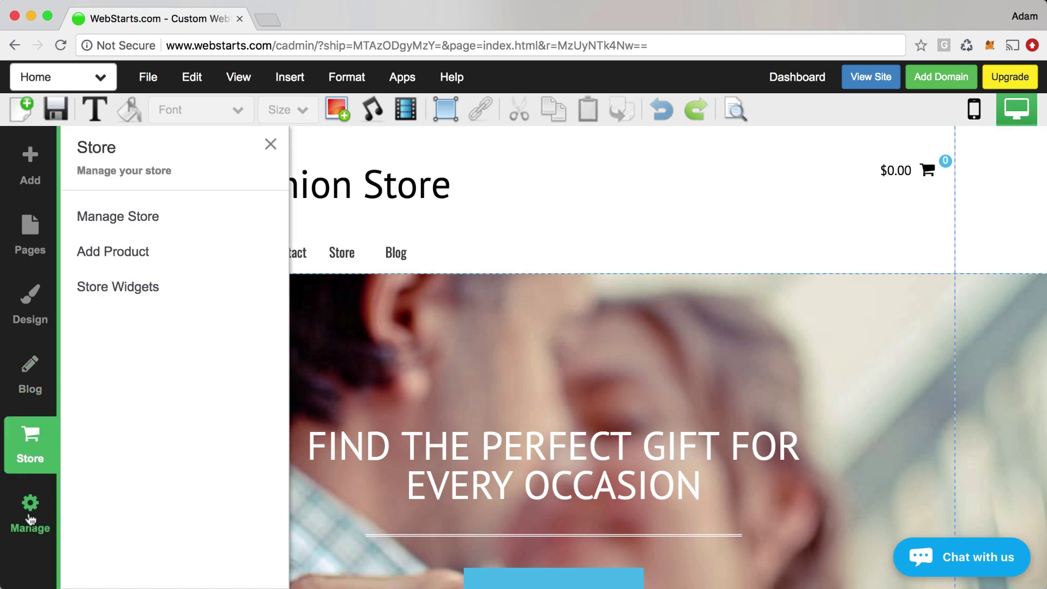
{"action": "left_click", "coordinate": [119, 288]}
{"action": "left_click", "coordinate": [121, 248]}
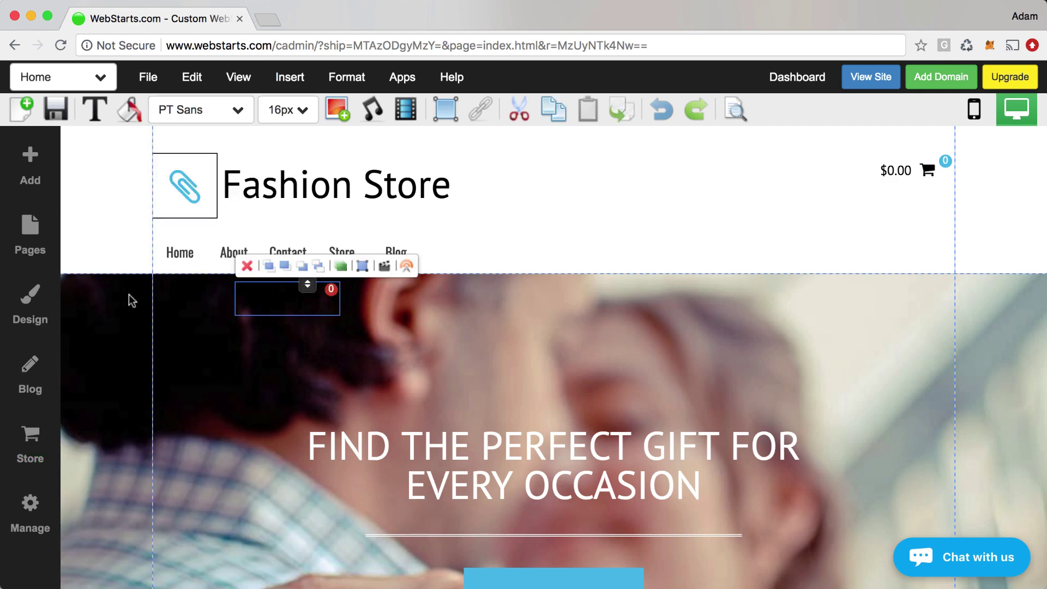
{"action": "left_click_drag", "start_coordinate": [280, 306], "coordinate": [621, 232]}
{"action": "left_click", "coordinate": [589, 194]}
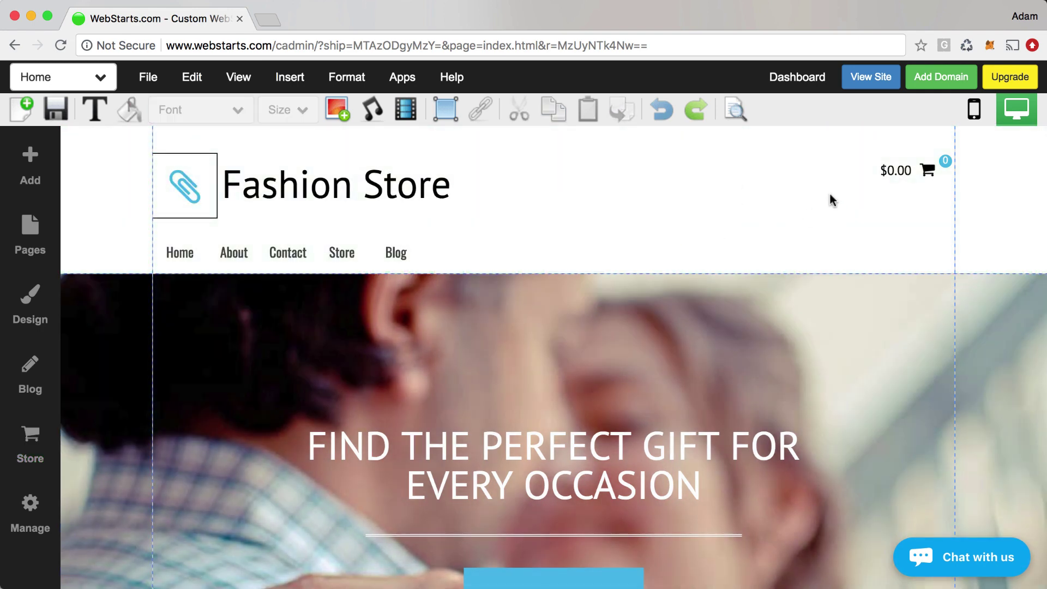
Step: Set the header cart's text colour to grey
{"action": "left_click", "coordinate": [927, 172]}
{"action": "left_click", "coordinate": [114, 119]}
{"action": "left_click", "coordinate": [152, 173]}
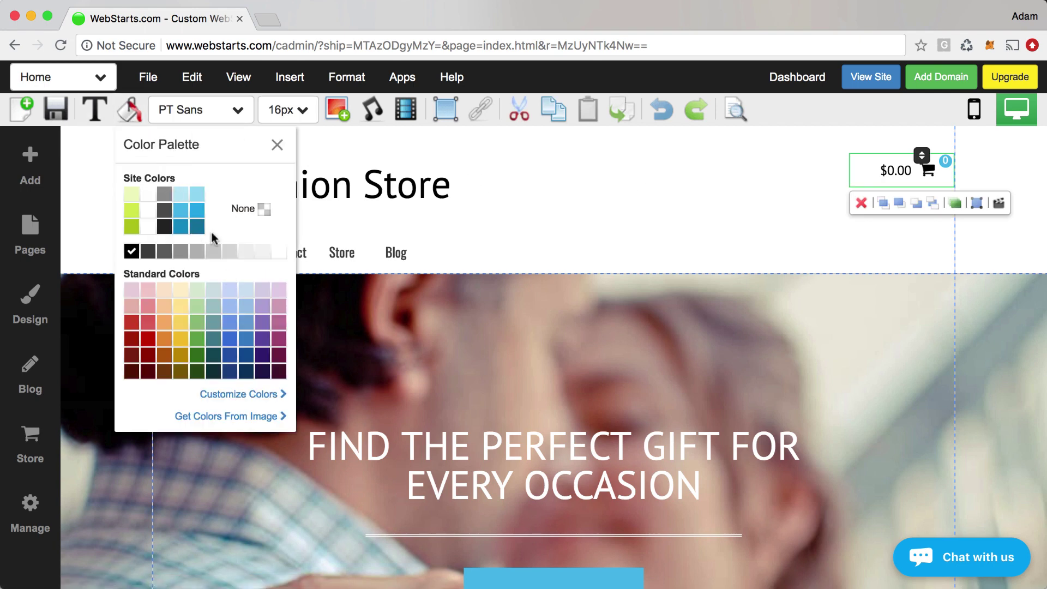
{"action": "left_click", "coordinate": [197, 210]}
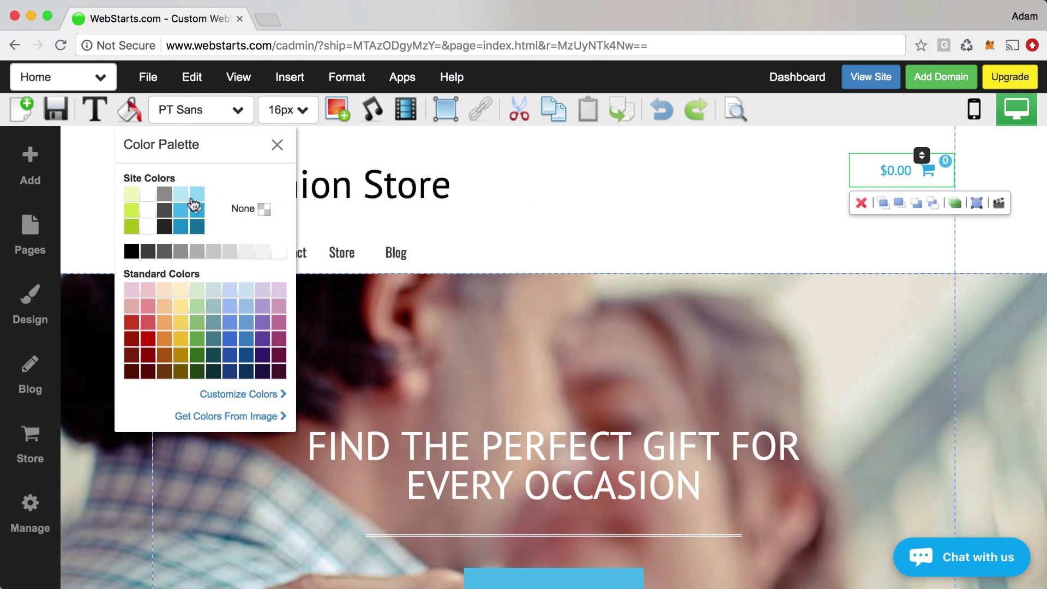
{"action": "left_click", "coordinate": [164, 194]}
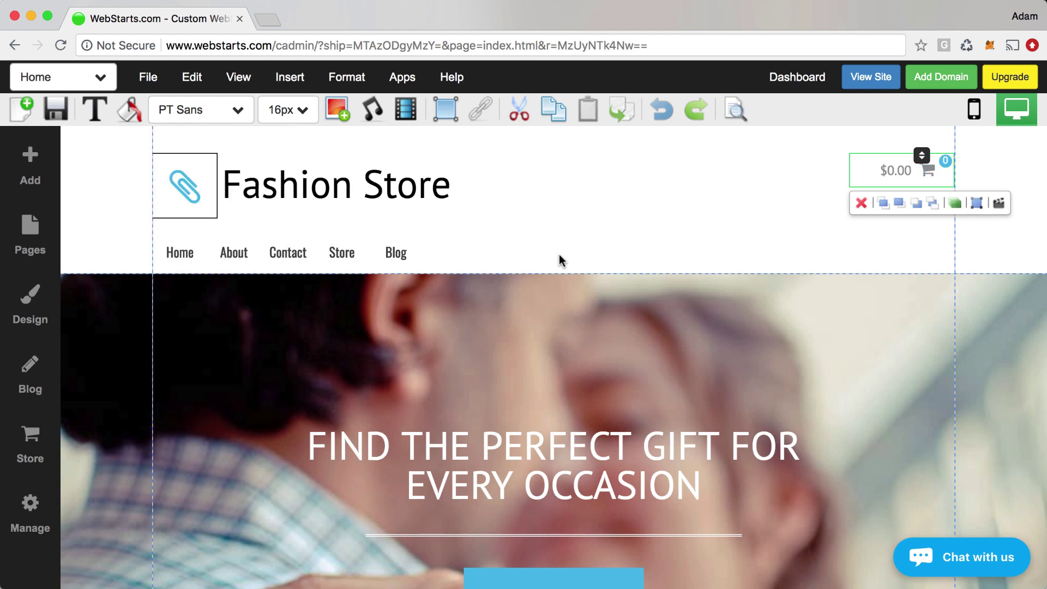
Step: Rewrite the banner headline as 'THE LATEST FASHIONS AT DISCOUNT PRICES'
{"action": "scroll", "coordinate": [565, 308], "scroll_direction": "down", "scroll_amount": 3}
{"action": "scroll", "coordinate": [564, 309], "scroll_direction": "down", "scroll_amount": 2}
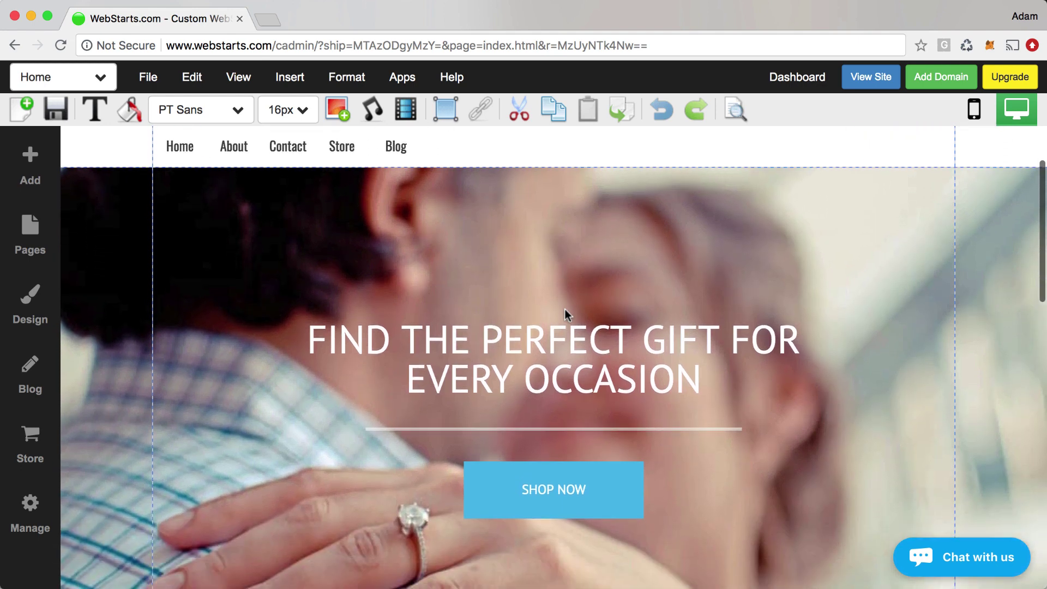
{"action": "left_click", "coordinate": [581, 297]}
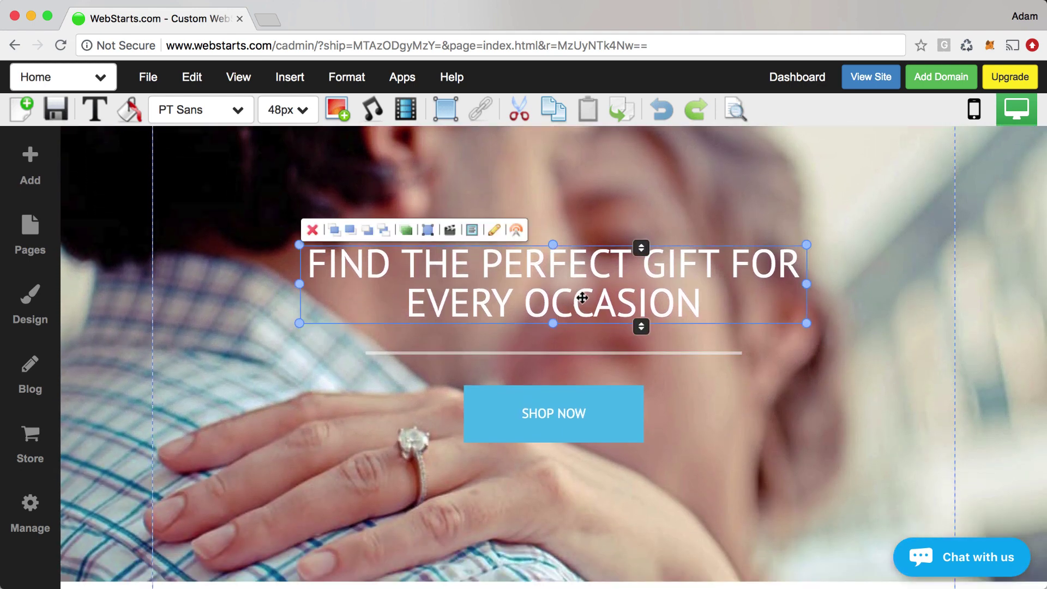
{"action": "left_click", "coordinate": [582, 297]}
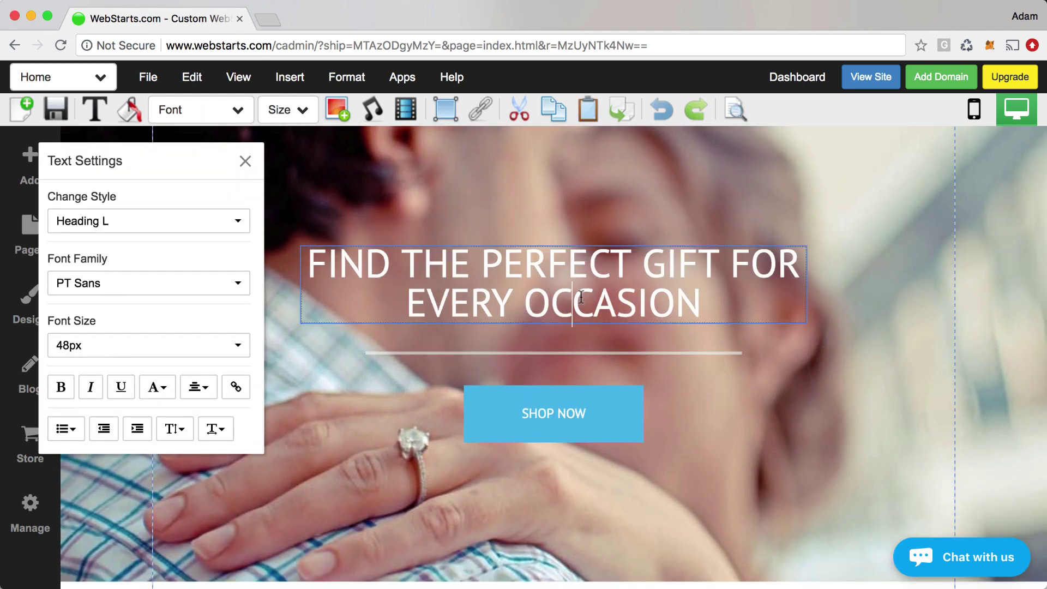
{"action": "left_click_drag", "start_coordinate": [720, 301], "coordinate": [276, 252]}
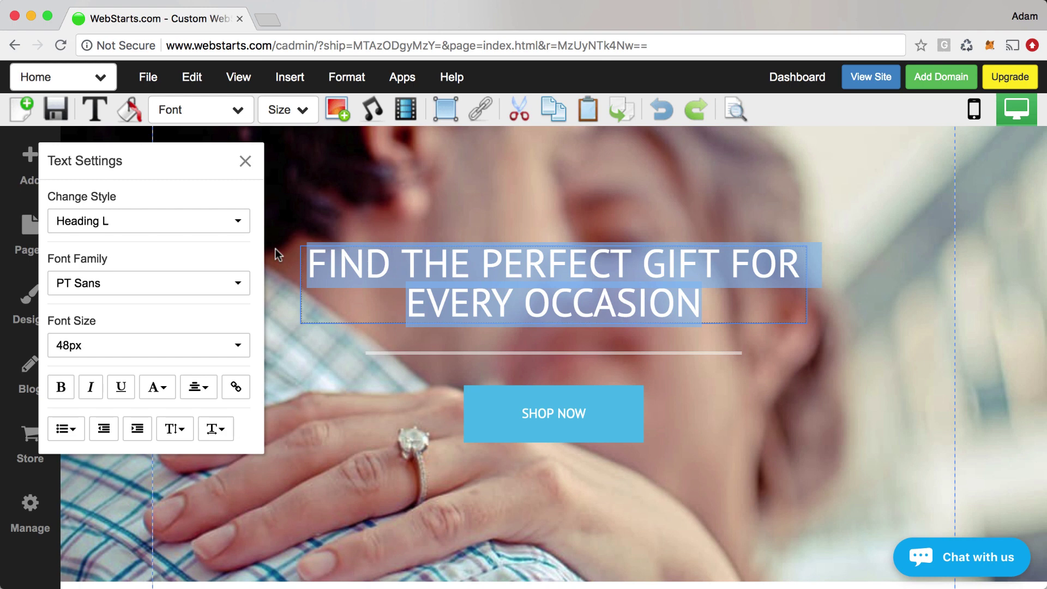
{"action": "type", "text": "THE "}
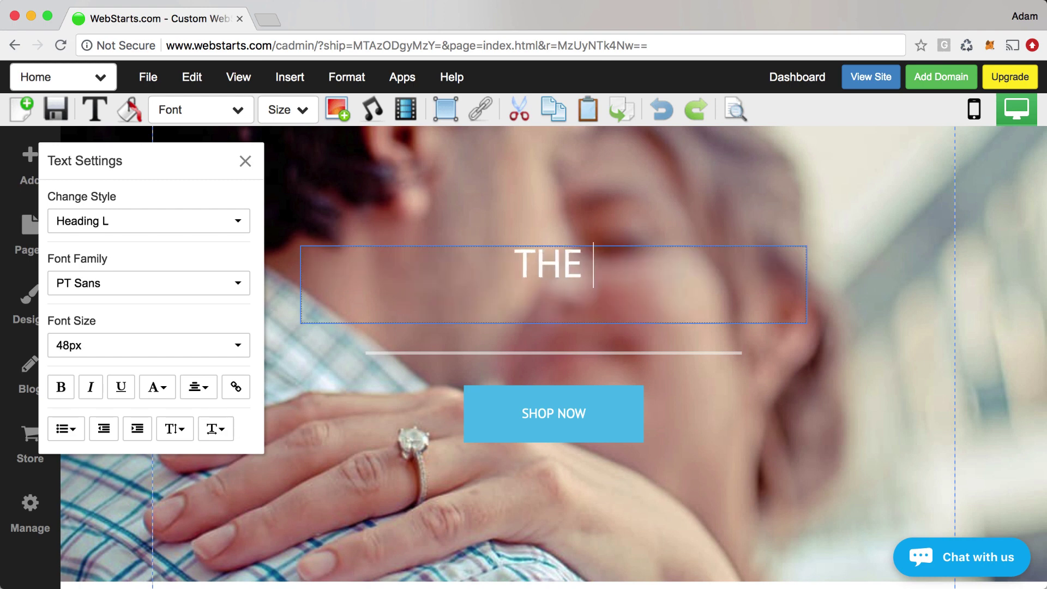
{"action": "type", "text": "LATEST FASHI"}
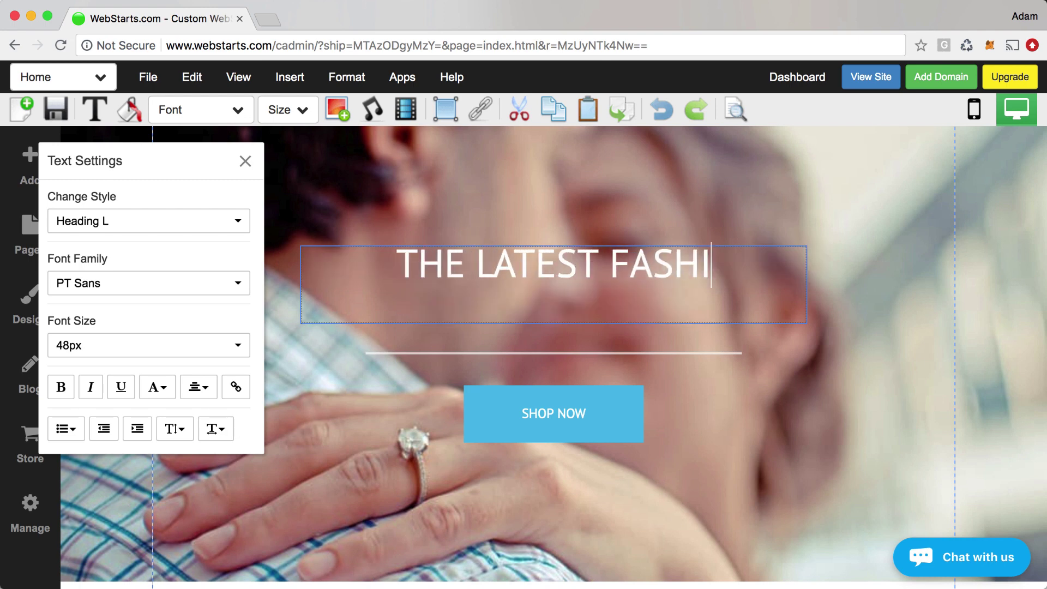
{"action": "type", "text": "ONS AT DISCO"}
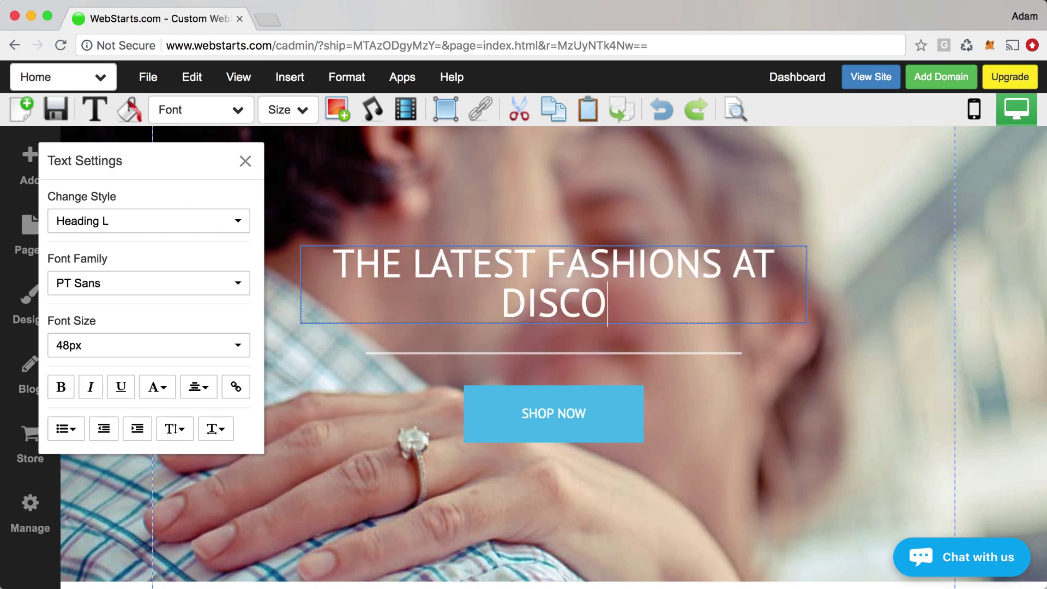
{"action": "type", "text": "UNT PRICES"}
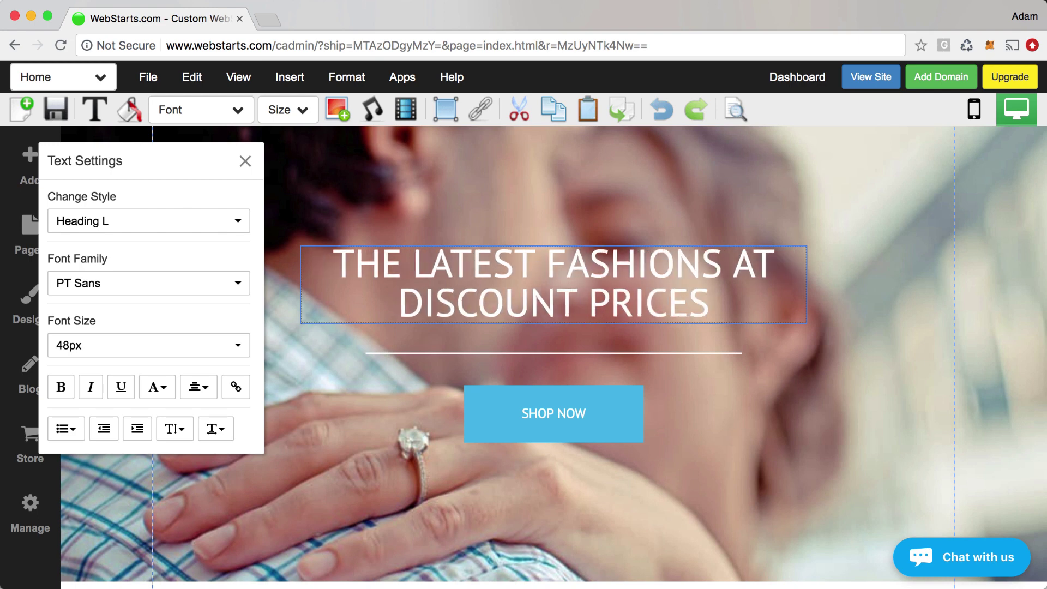
{"action": "left_click", "coordinate": [780, 369]}
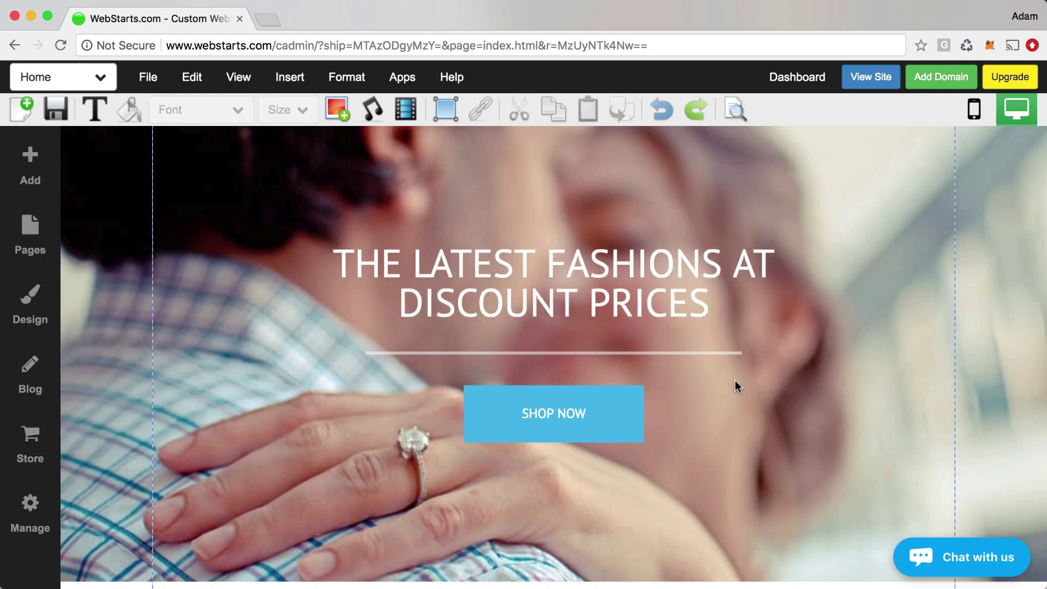
{"action": "scroll", "coordinate": [715, 392], "scroll_direction": "up", "scroll_amount": 2}
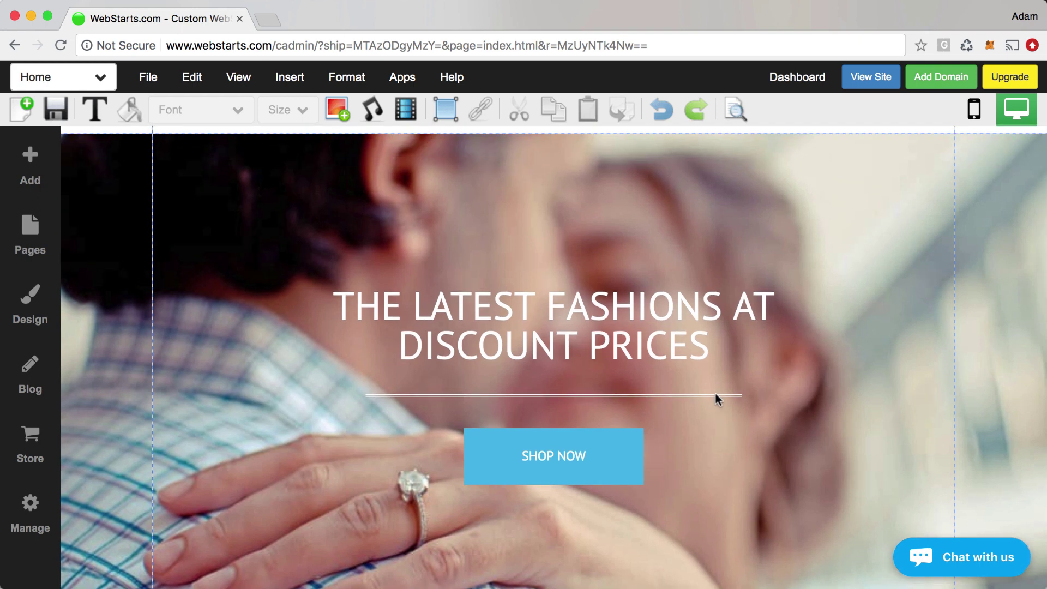
{"action": "scroll", "coordinate": [720, 397], "scroll_direction": "up", "scroll_amount": 2}
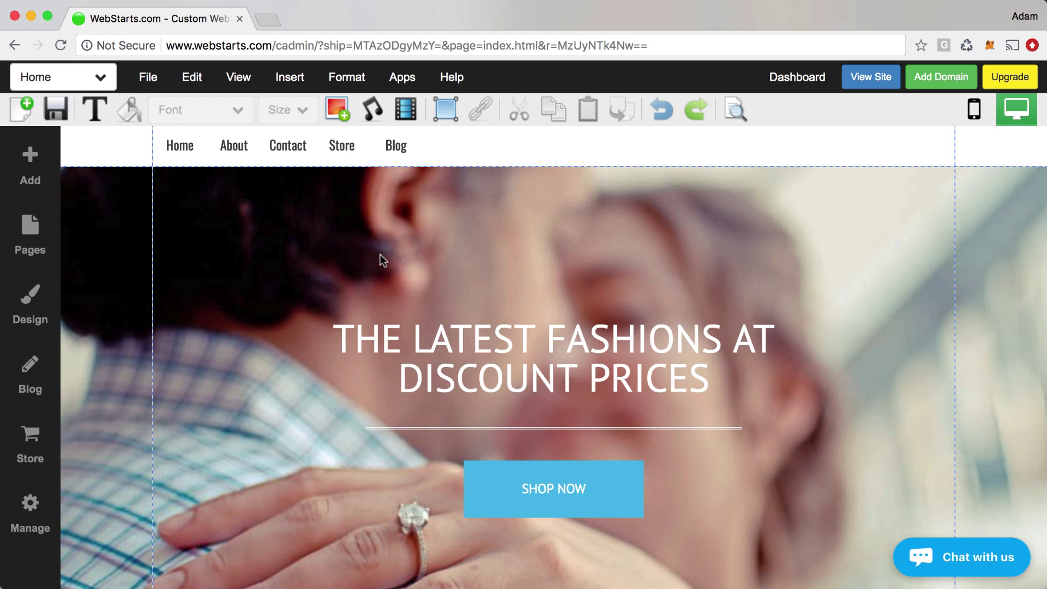
Step: Replace the banner's couple photo with the 'tank top femal banner' image from My Images
{"action": "left_click", "coordinate": [381, 254]}
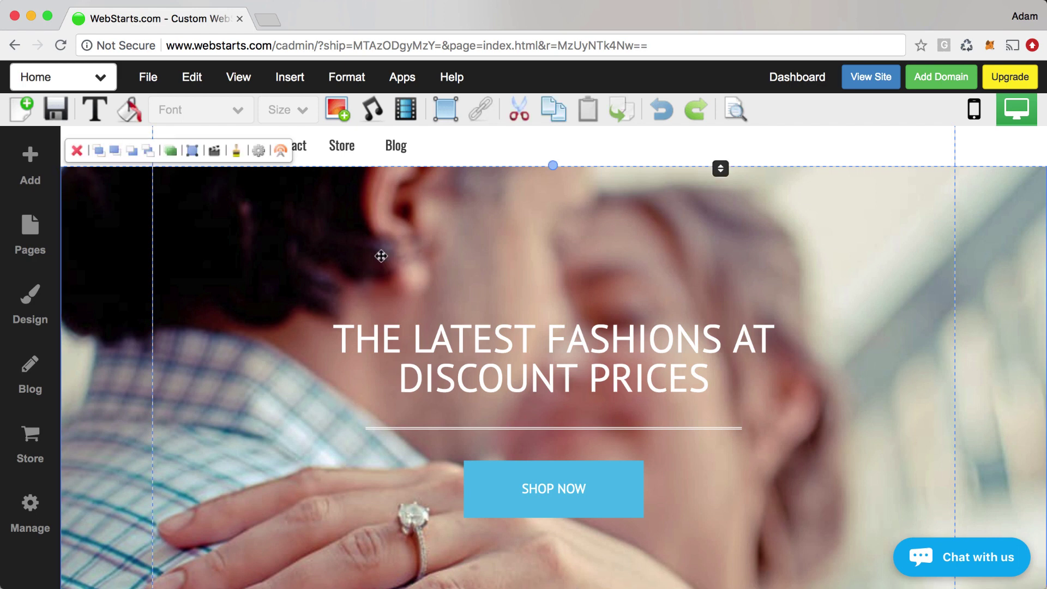
{"action": "scroll", "coordinate": [381, 254], "scroll_direction": "up", "scroll_amount": 3}
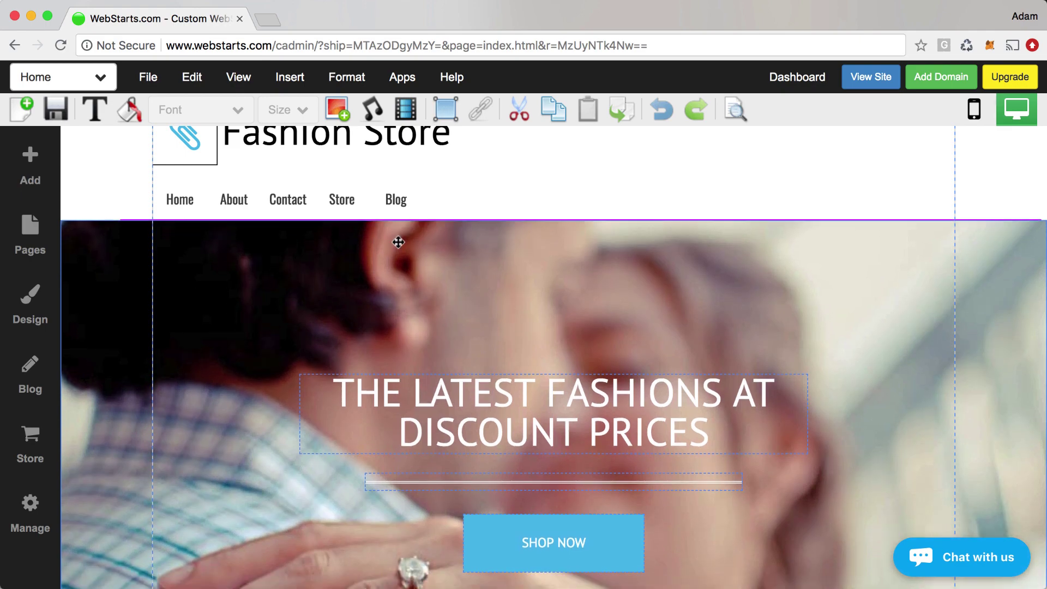
{"action": "left_click", "coordinate": [400, 242]}
{"action": "scroll", "coordinate": [401, 248], "scroll_direction": "down", "scroll_amount": 2}
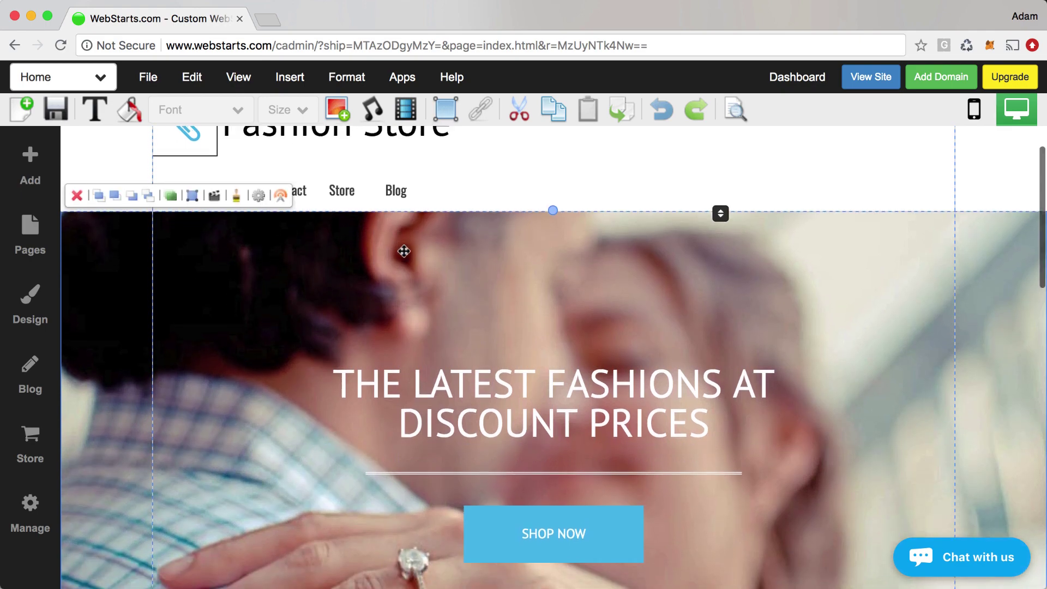
{"action": "double_click", "coordinate": [310, 243]}
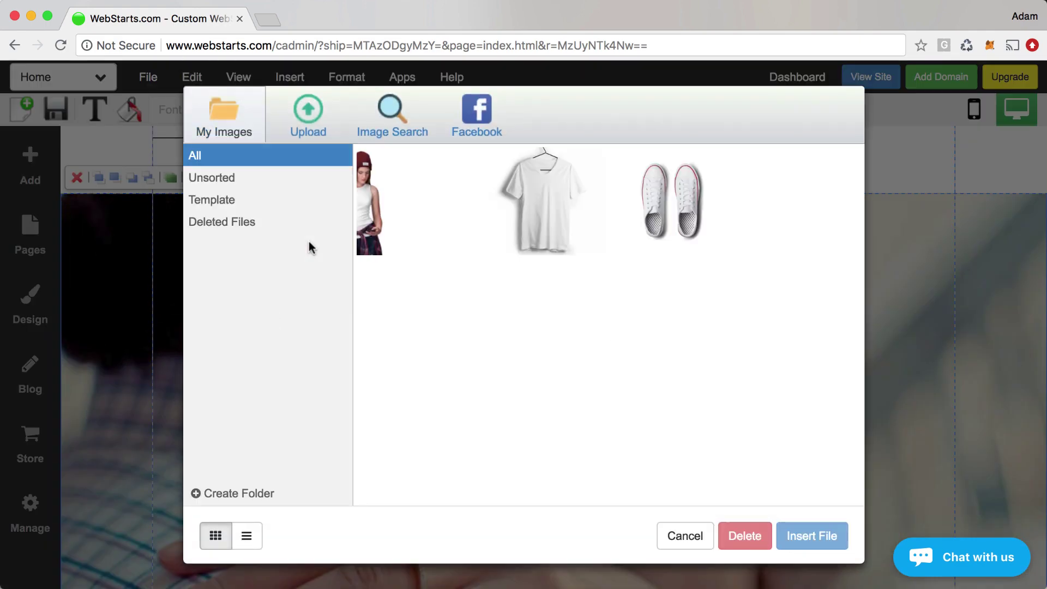
{"action": "mouse_move", "coordinate": [388, 193]}
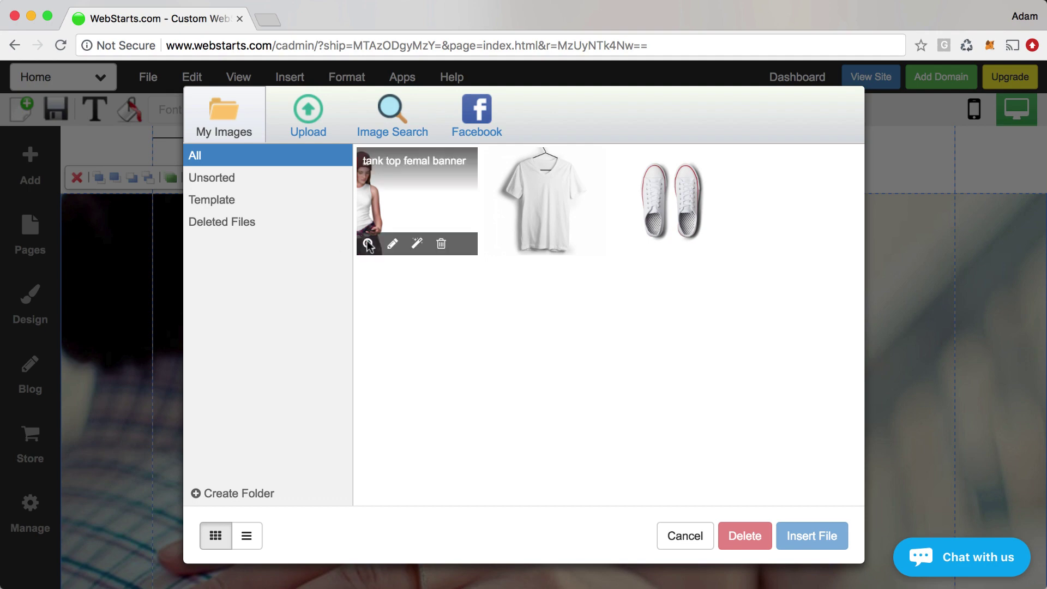
{"action": "double_click", "coordinate": [385, 188]}
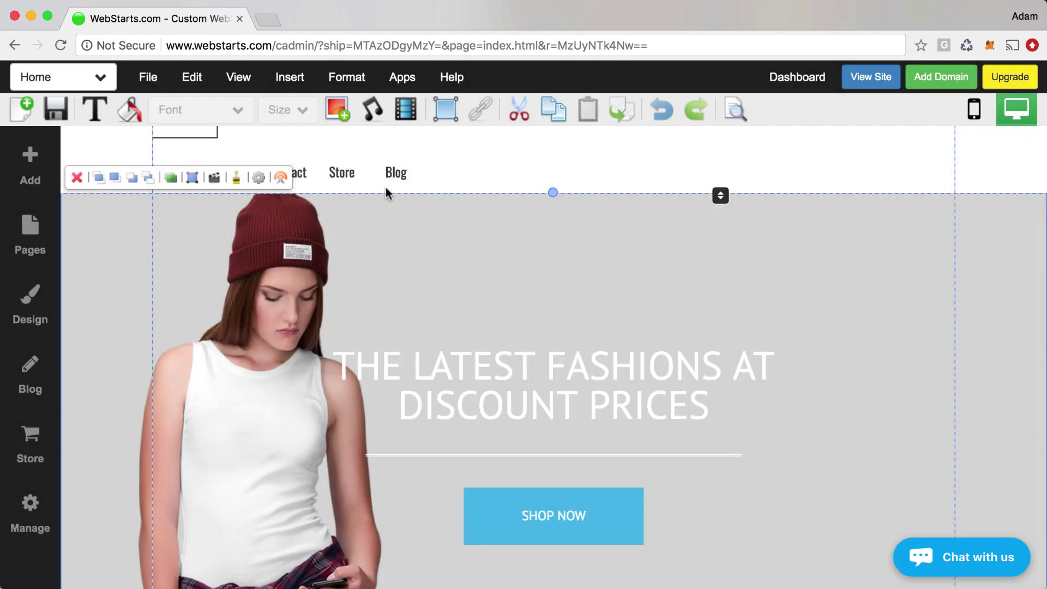
Step: Remove the banner's grey background colour
{"action": "left_click", "coordinate": [129, 109]}
{"action": "left_click", "coordinate": [144, 144]}
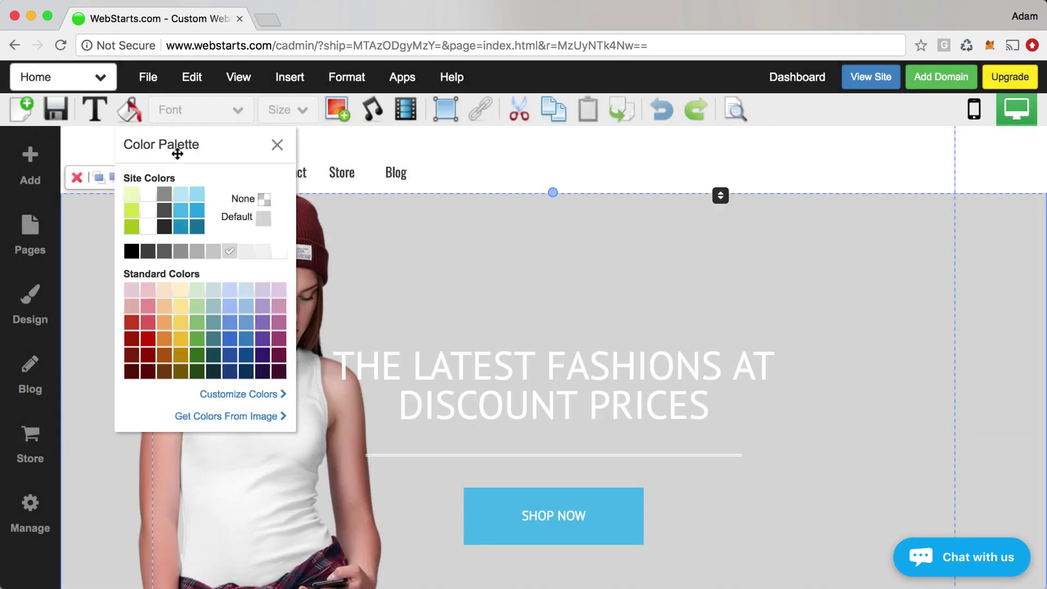
{"action": "left_click", "coordinate": [264, 199]}
{"action": "left_click", "coordinate": [277, 144]}
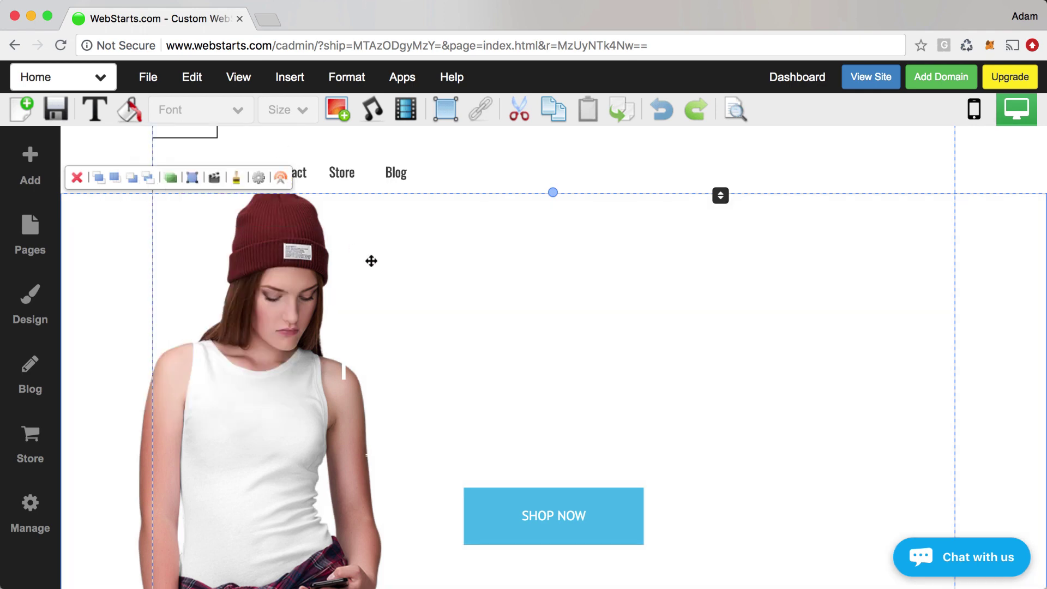
Step: Select the nearly invisible white headline text box above SHOP NOW
{"action": "scroll", "coordinate": [401, 293], "scroll_direction": "down", "scroll_amount": 3}
{"action": "scroll", "coordinate": [401, 294], "scroll_direction": "down", "scroll_amount": 5}
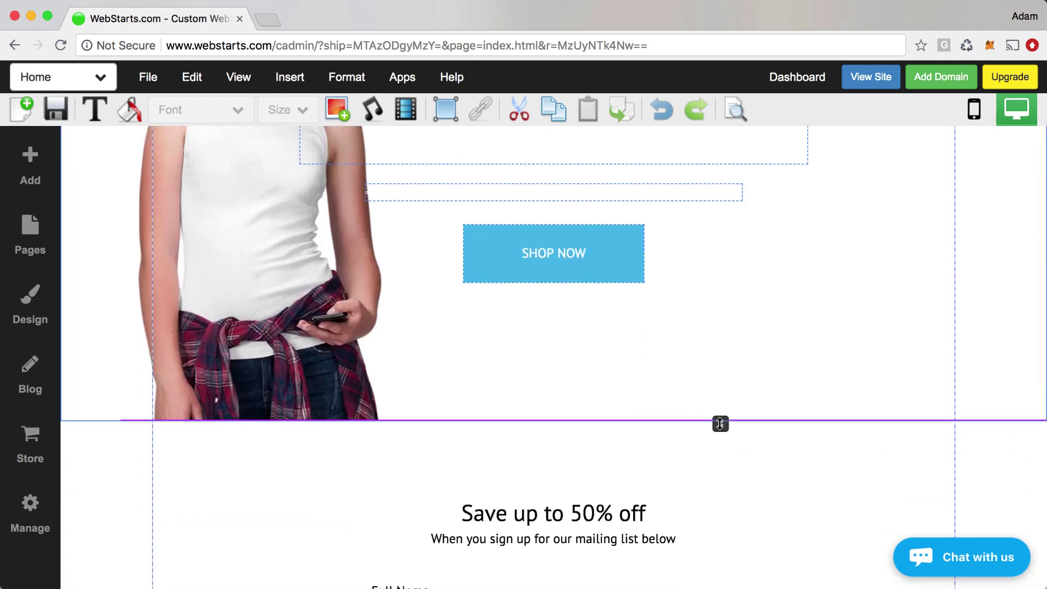
{"action": "left_click_drag", "start_coordinate": [720, 424], "coordinate": [720, 435]}
{"action": "scroll", "coordinate": [716, 349], "scroll_direction": "up", "scroll_amount": 3}
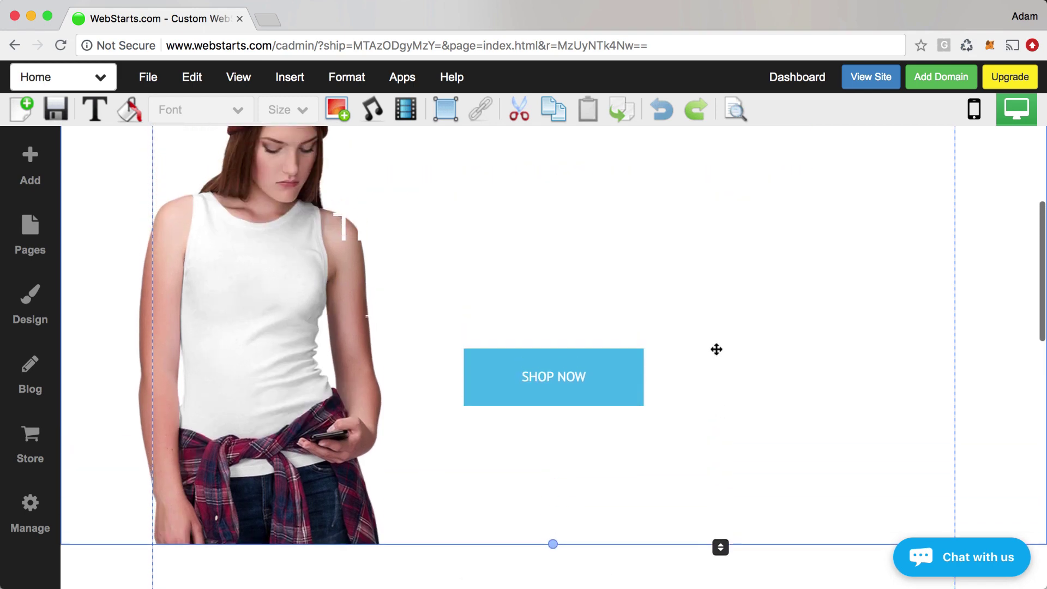
{"action": "scroll", "coordinate": [716, 349], "scroll_direction": "up", "scroll_amount": 3}
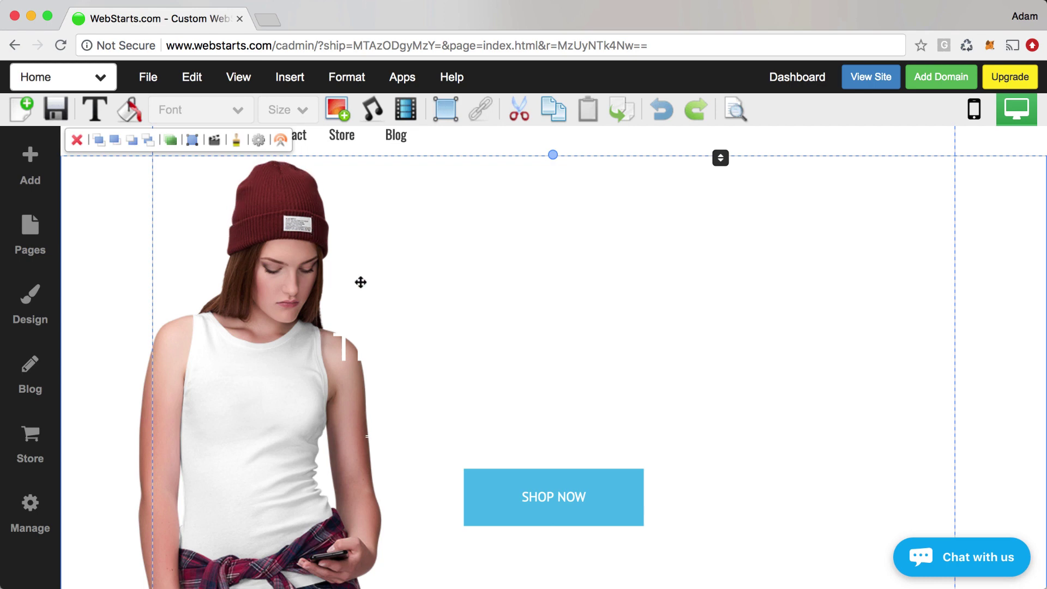
{"action": "scroll", "coordinate": [451, 366], "scroll_direction": "down", "scroll_amount": 1}
{"action": "left_click", "coordinate": [452, 363]}
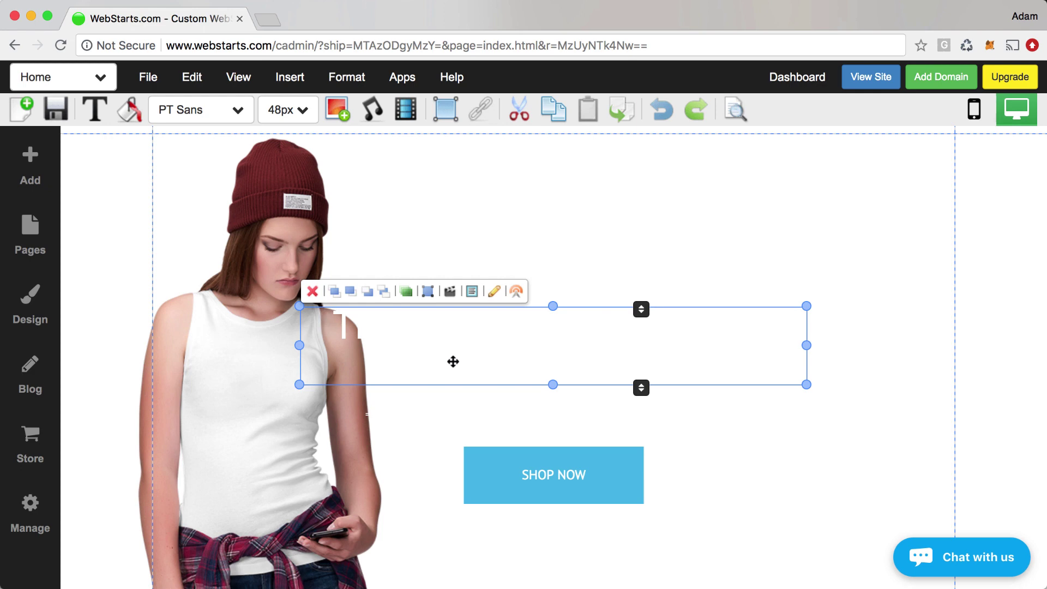
Step: Change the banner headline's text colour to dark grey
{"action": "left_click", "coordinate": [131, 116]}
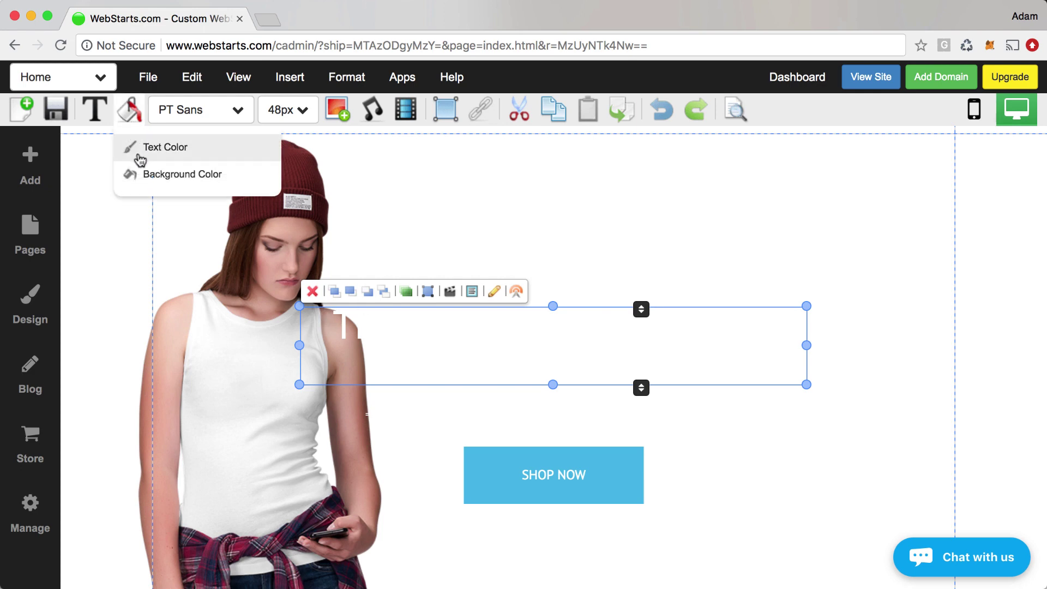
{"action": "left_click", "coordinate": [140, 147]}
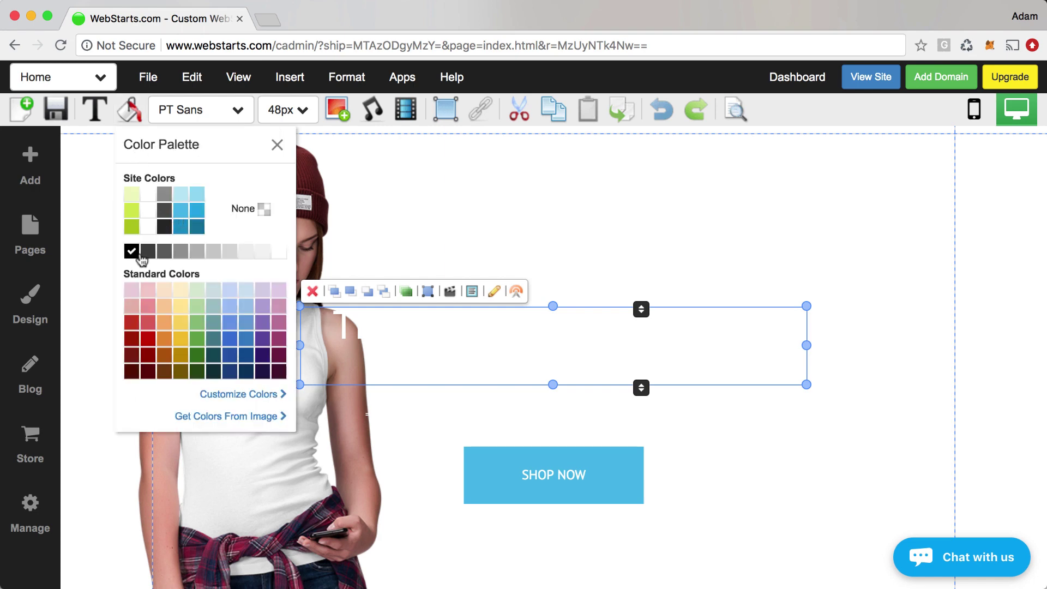
{"action": "left_click", "coordinate": [147, 253]}
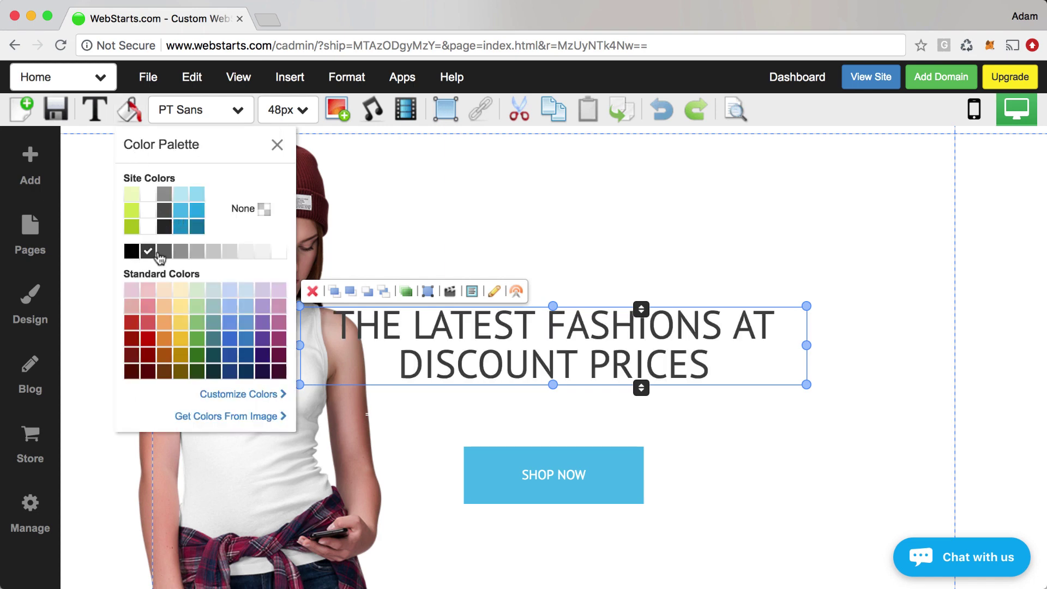
Step: Set the border colour of the thin divider line under the headline to dark grey
{"action": "left_click", "coordinate": [753, 415]}
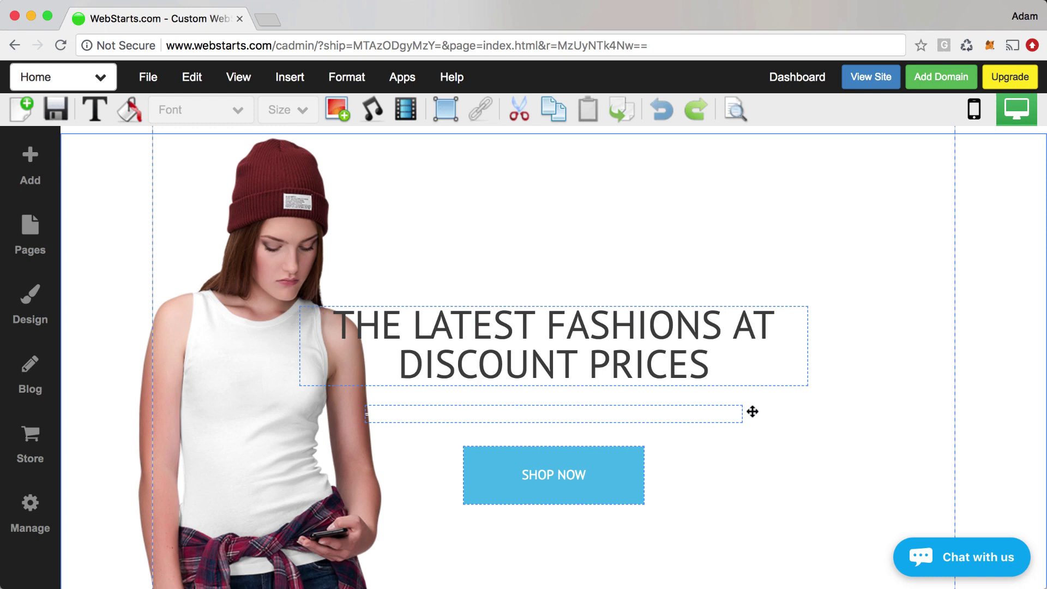
{"action": "left_click", "coordinate": [679, 417]}
{"action": "left_click", "coordinate": [129, 109]}
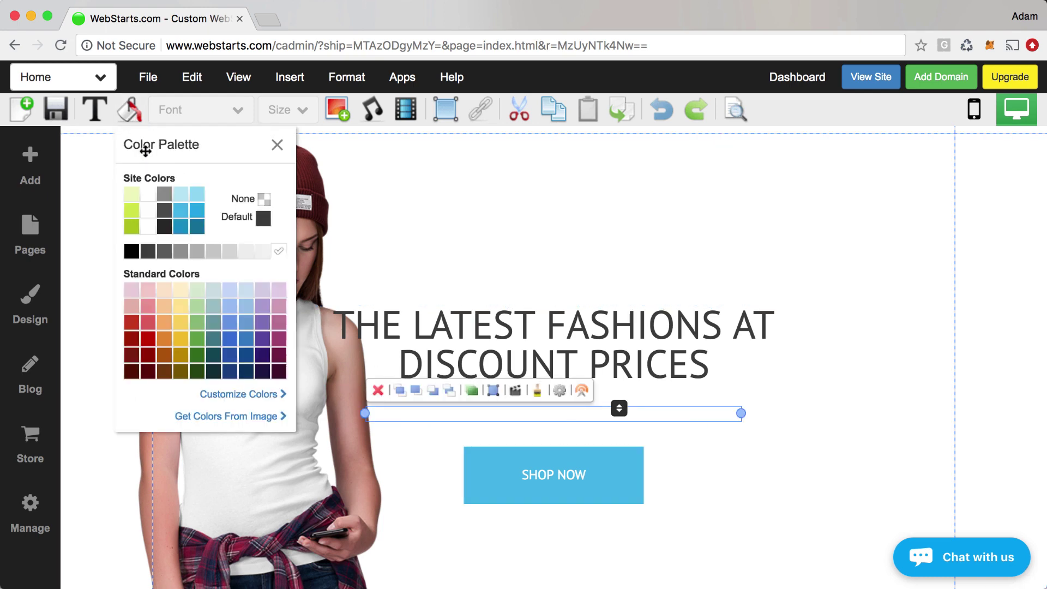
{"action": "left_click", "coordinate": [148, 251]}
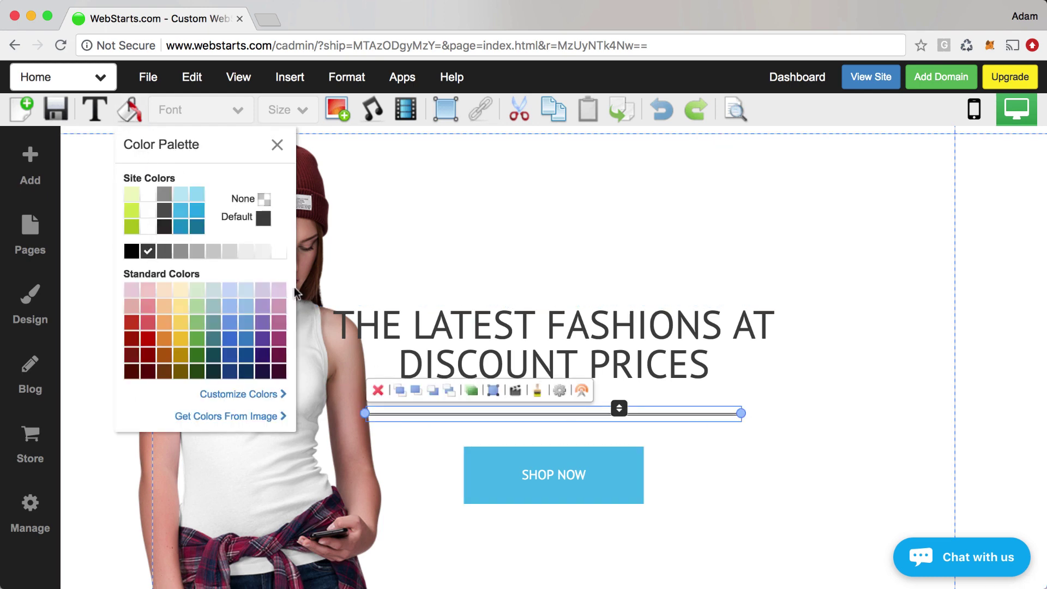
{"action": "left_click", "coordinate": [743, 477]}
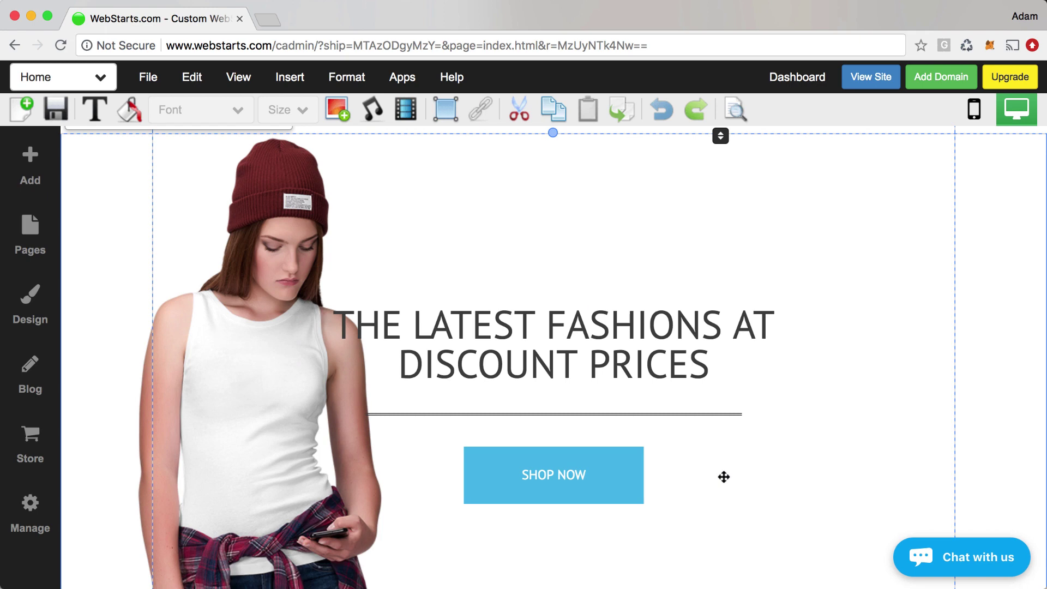
{"action": "left_click", "coordinate": [590, 481]}
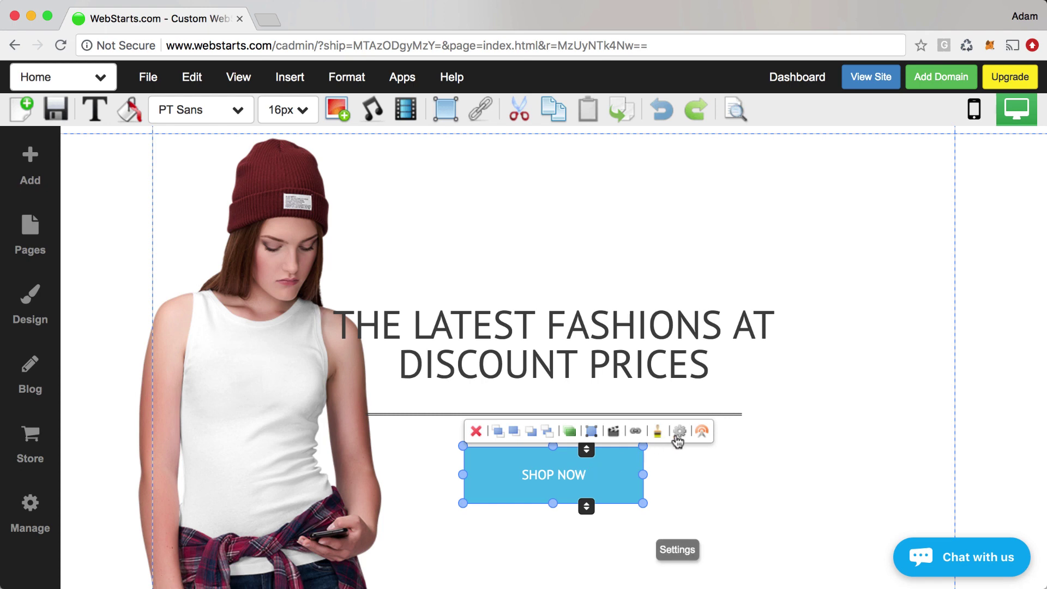
{"action": "left_click", "coordinate": [636, 431]}
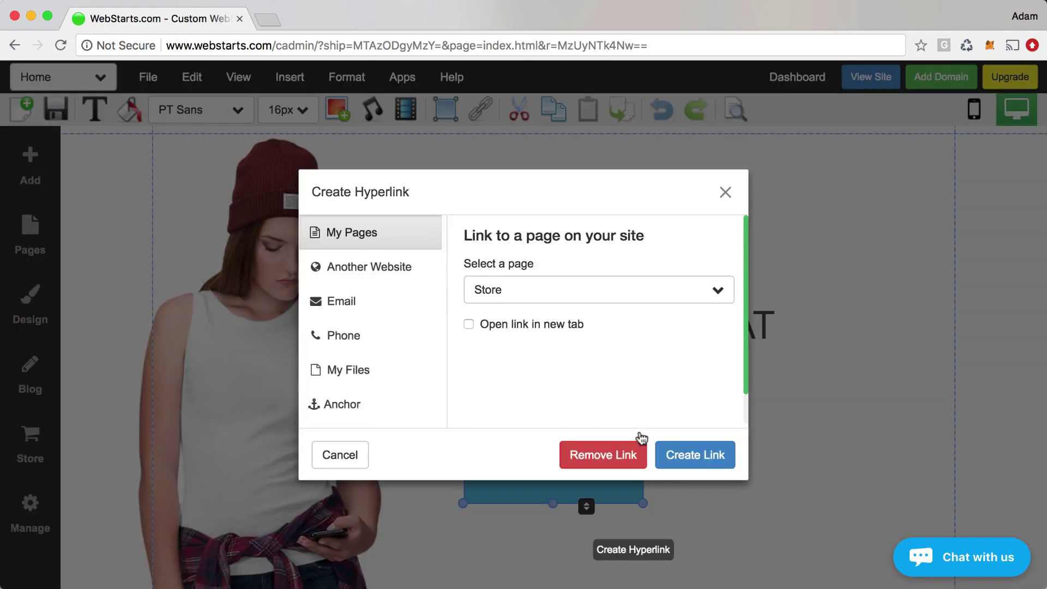
{"action": "left_click", "coordinate": [612, 303]}
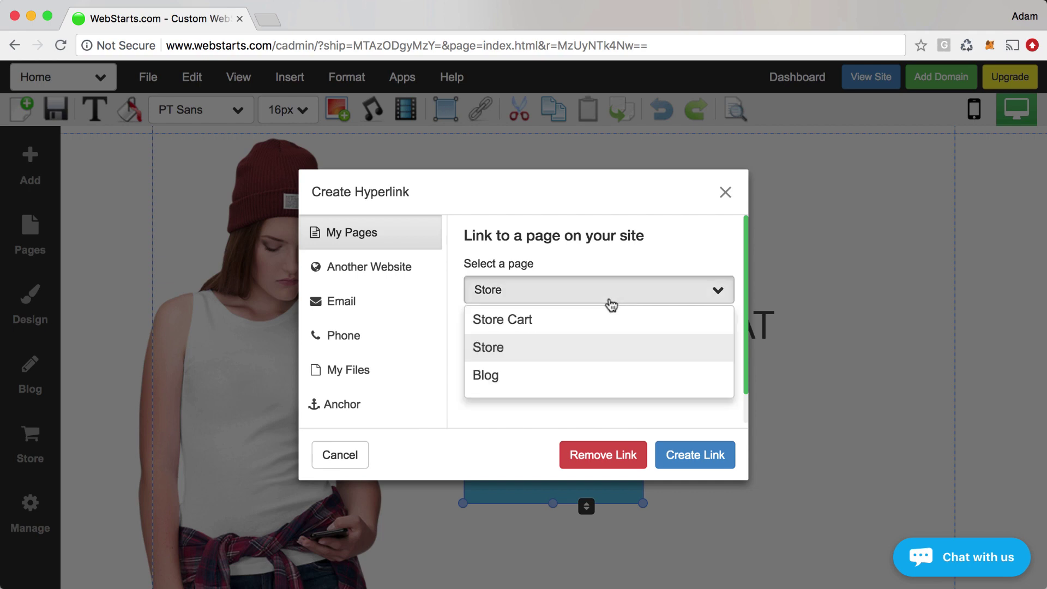
{"action": "left_click", "coordinate": [582, 351]}
{"action": "left_click", "coordinate": [727, 194]}
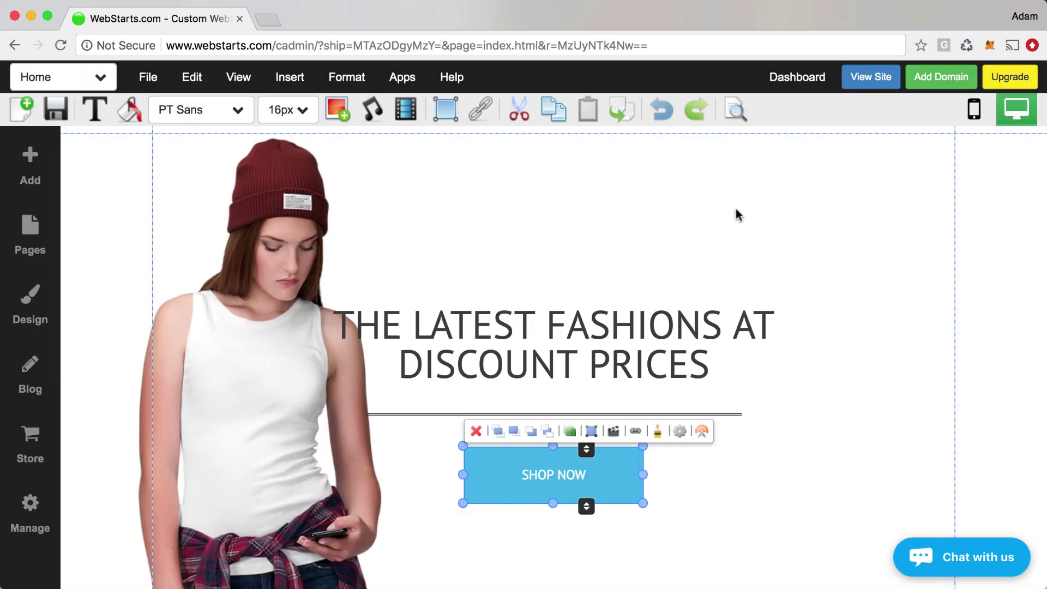
{"action": "left_click", "coordinate": [735, 465]}
{"action": "scroll", "coordinate": [735, 465], "scroll_direction": "down", "scroll_amount": 5}
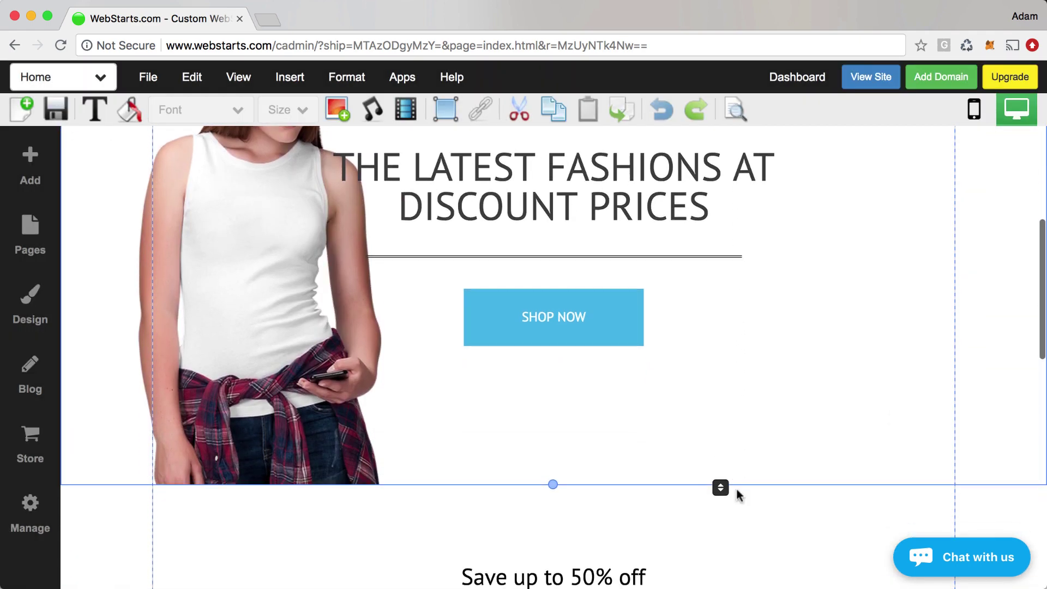
{"action": "scroll", "coordinate": [737, 490], "scroll_direction": "down", "scroll_amount": 4}
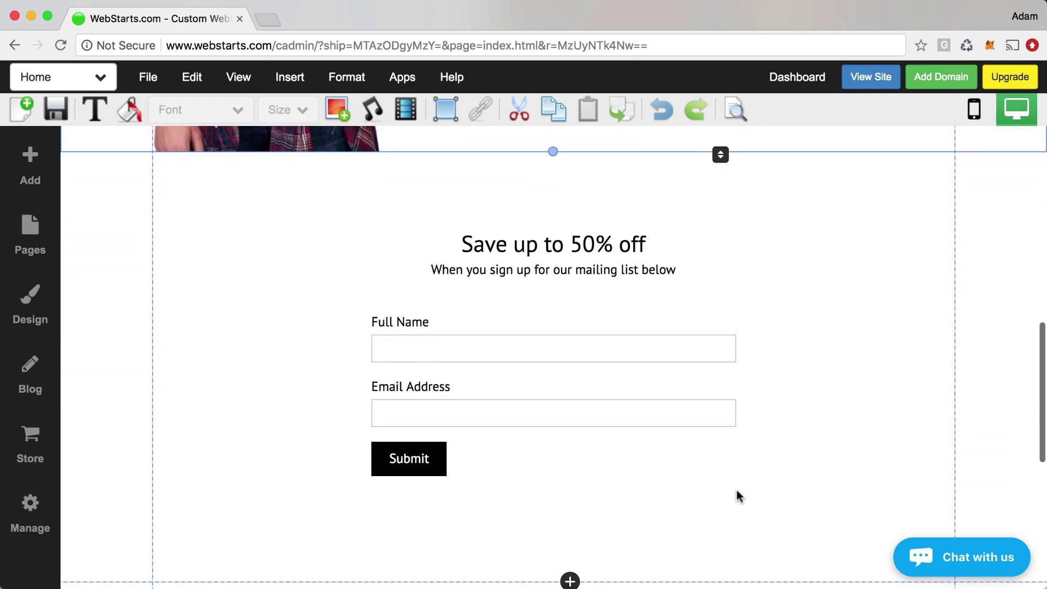
{"action": "left_click", "coordinate": [673, 383]}
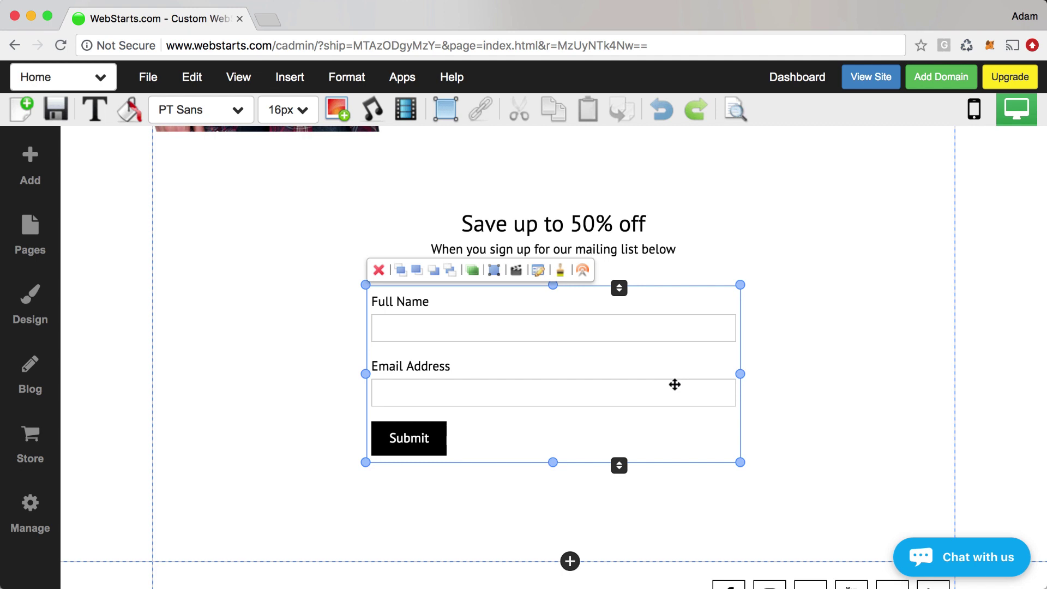
{"action": "double_click", "coordinate": [674, 384]}
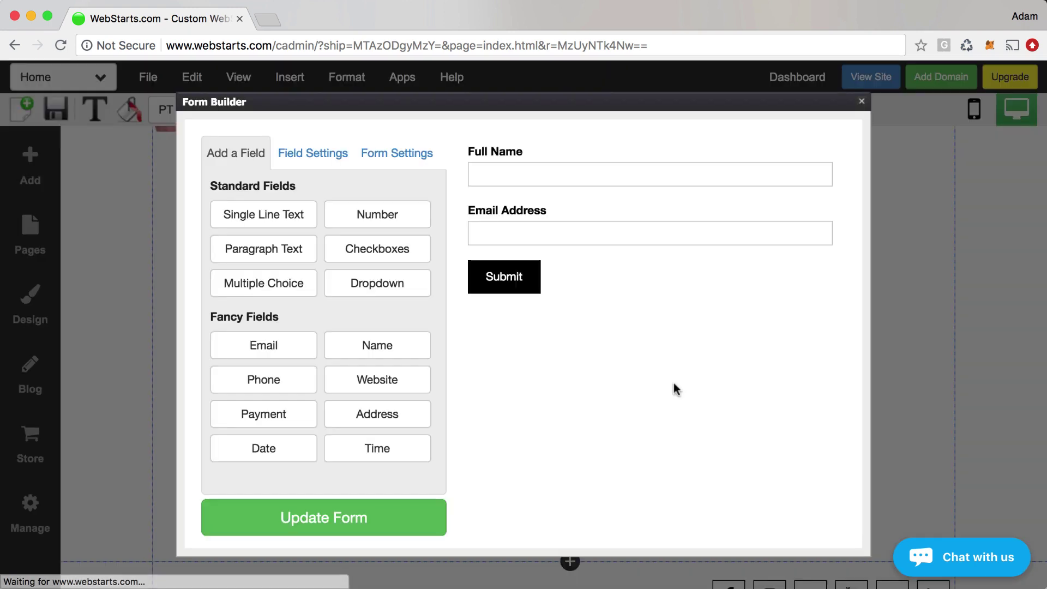
{"action": "left_click", "coordinate": [406, 166]}
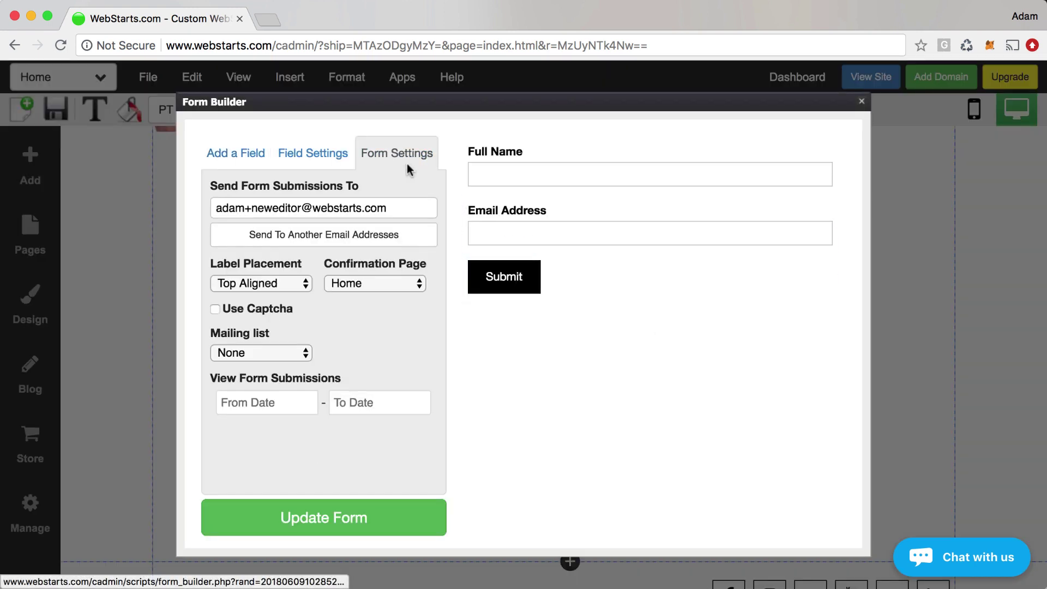
{"action": "left_click", "coordinate": [306, 353]}
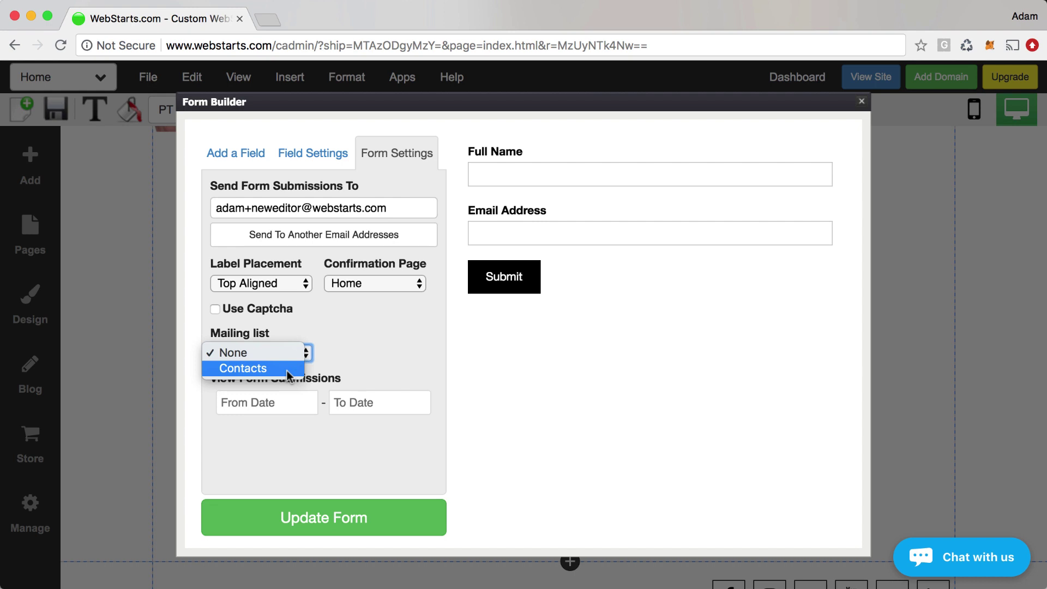
{"action": "left_click", "coordinate": [391, 315]}
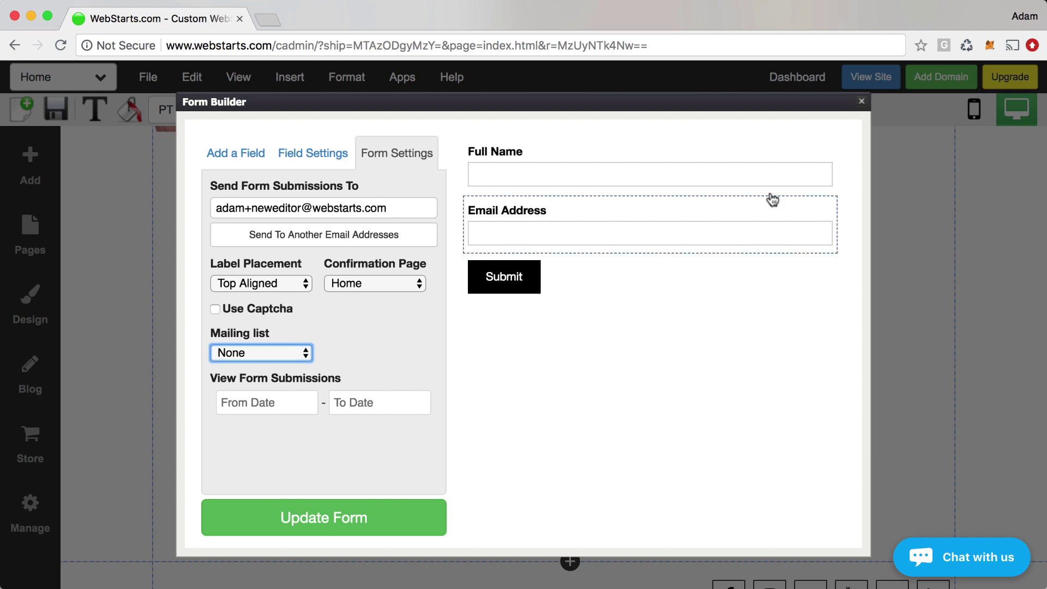
{"action": "left_click", "coordinate": [863, 103]}
Step: Close the form builder and insert an empty section between the sign-up form and the footer
{"action": "left_click", "coordinate": [863, 102]}
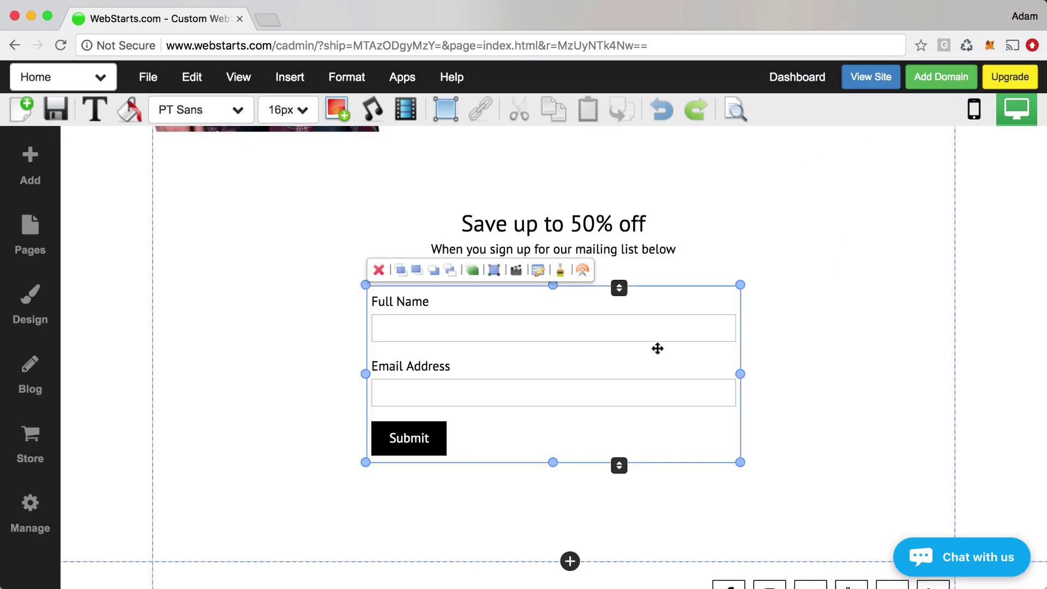
{"action": "scroll", "coordinate": [730, 396], "scroll_direction": "down", "scroll_amount": 3}
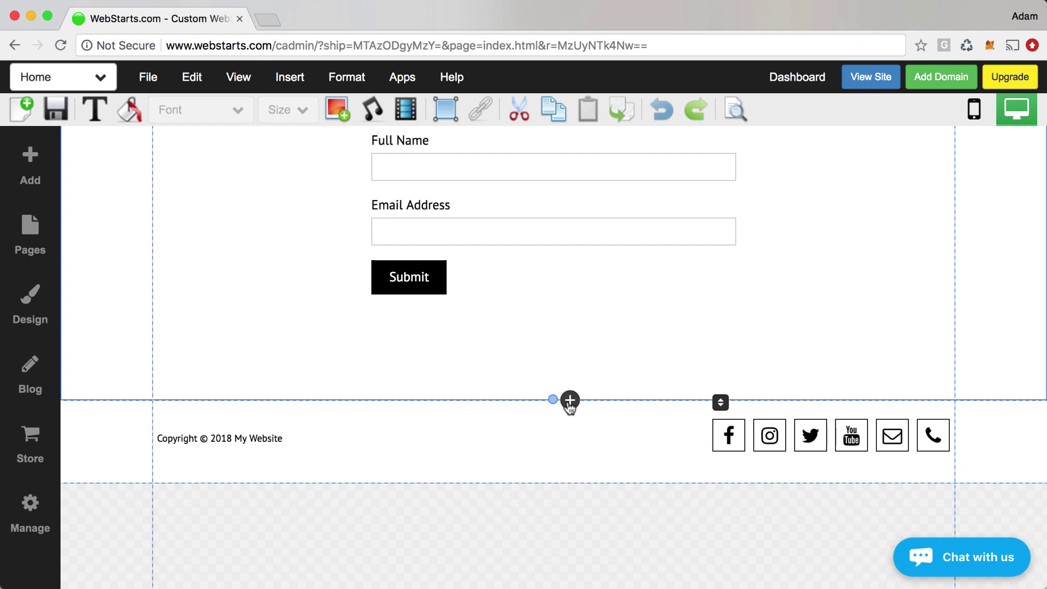
{"action": "left_click", "coordinate": [569, 401]}
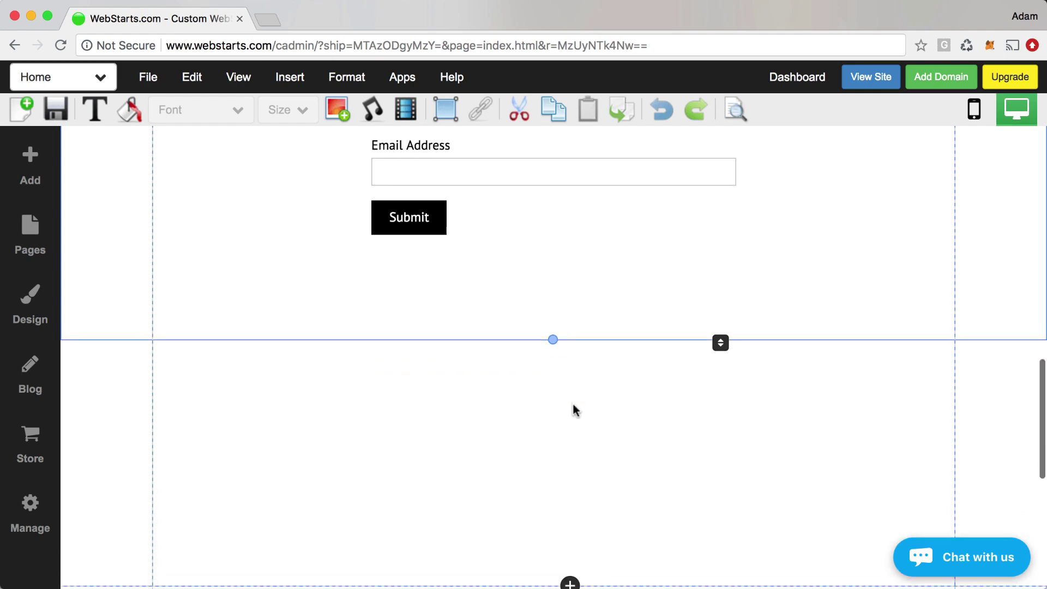
{"action": "left_click", "coordinate": [570, 505]}
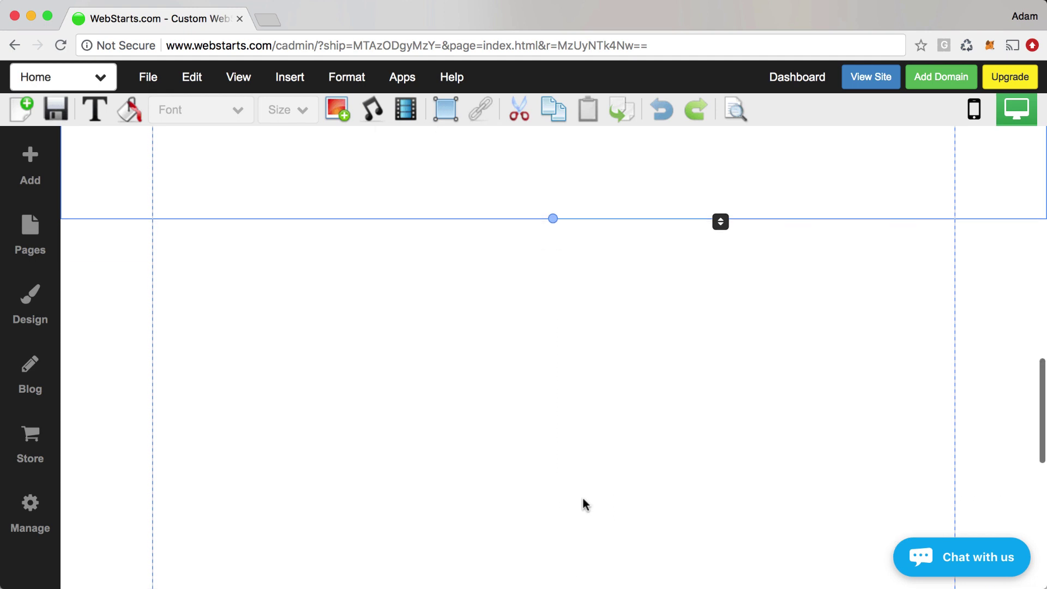
Step: Add a product widget showing Travel Pants ($60.00) and drag it to the section's left side
{"action": "left_click", "coordinate": [31, 439]}
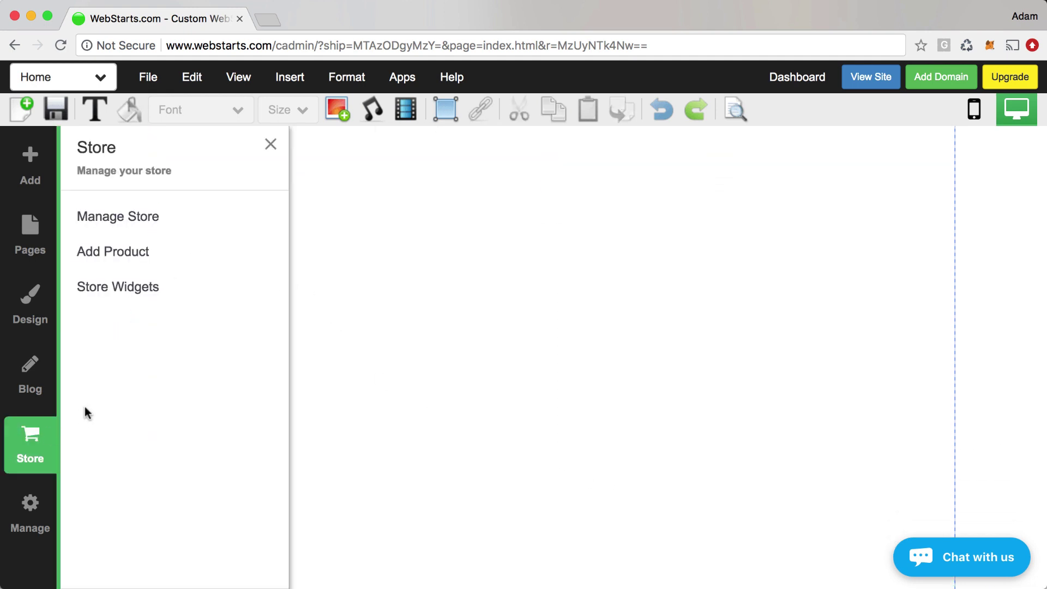
{"action": "left_click", "coordinate": [106, 289]}
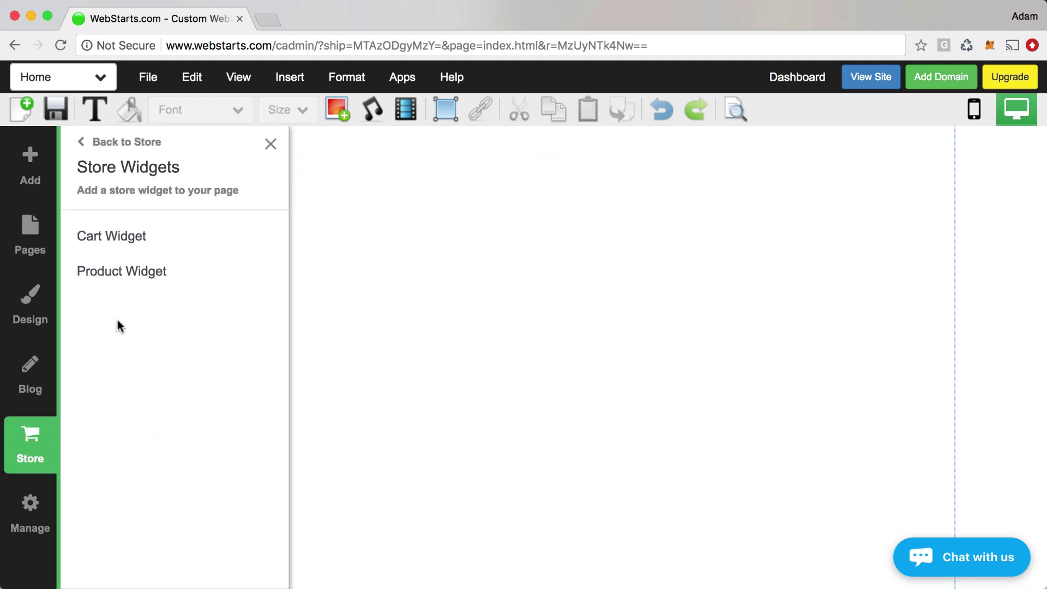
{"action": "left_click", "coordinate": [124, 274]}
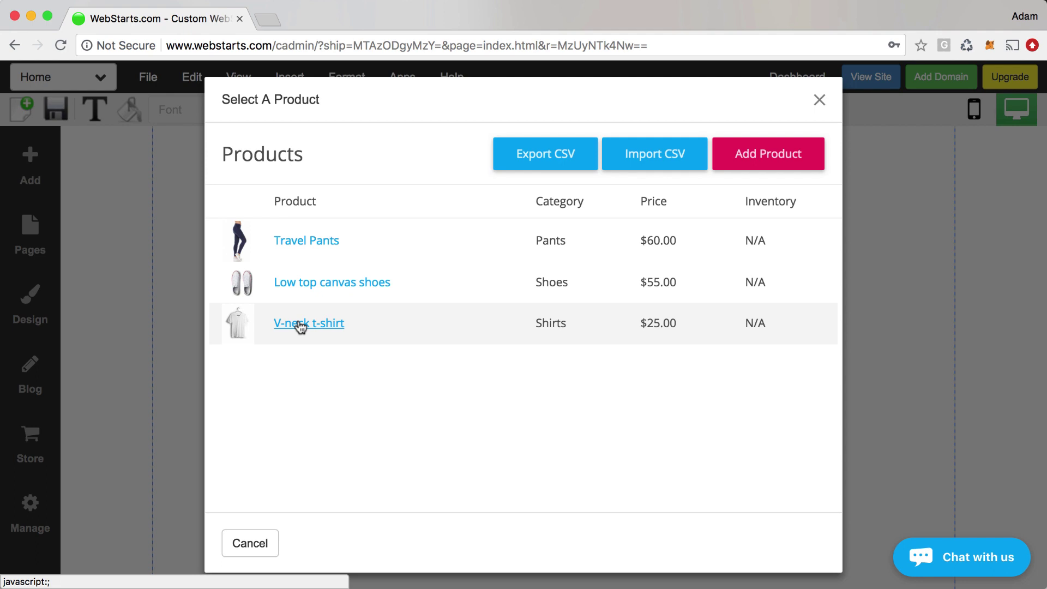
{"action": "left_click", "coordinate": [320, 242]}
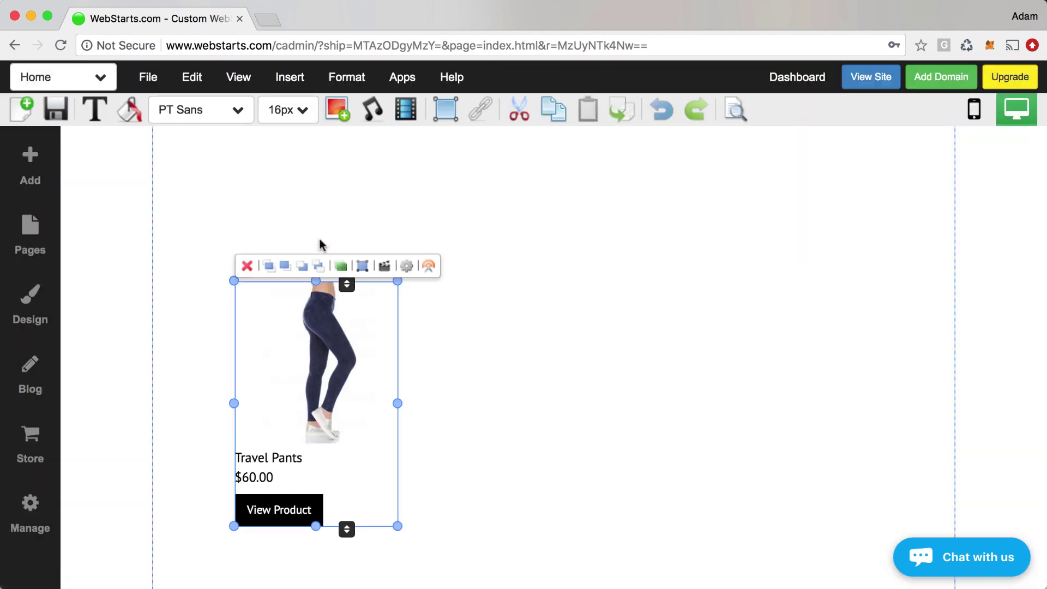
{"action": "left_click_drag", "start_coordinate": [330, 376], "coordinate": [251, 318]}
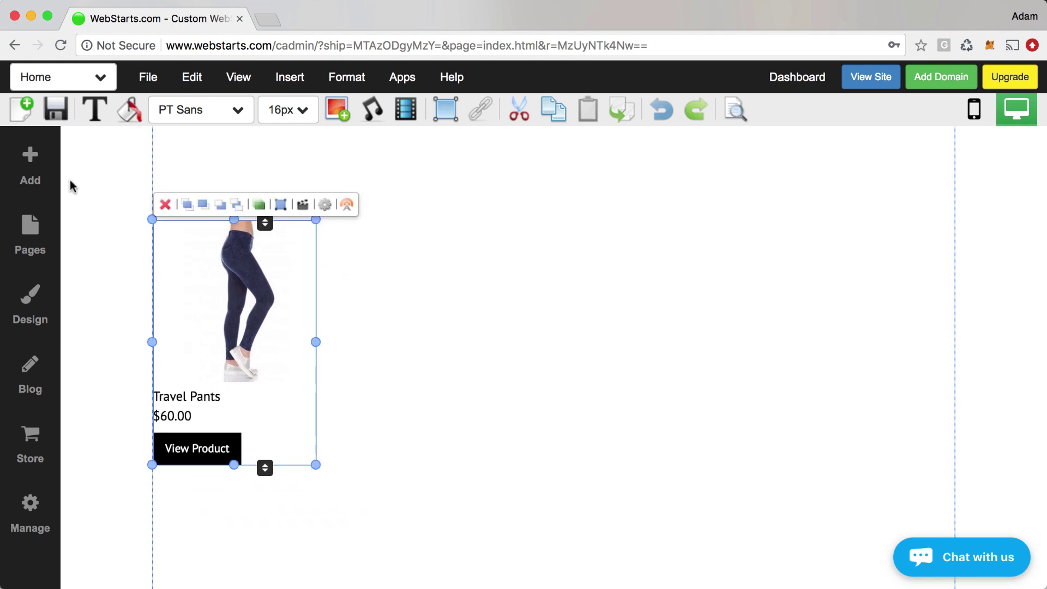
{"action": "left_click", "coordinate": [39, 449]}
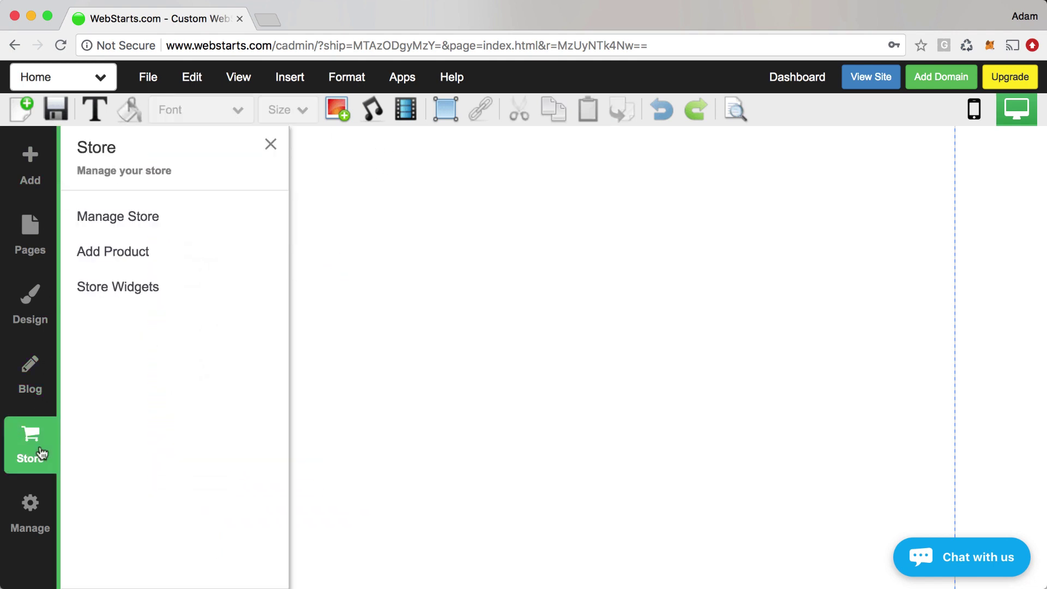
Step: Add a Low top canvas shoes product widget ($55.00) right beside Travel Pants
{"action": "left_click", "coordinate": [131, 289]}
{"action": "left_click", "coordinate": [122, 271]}
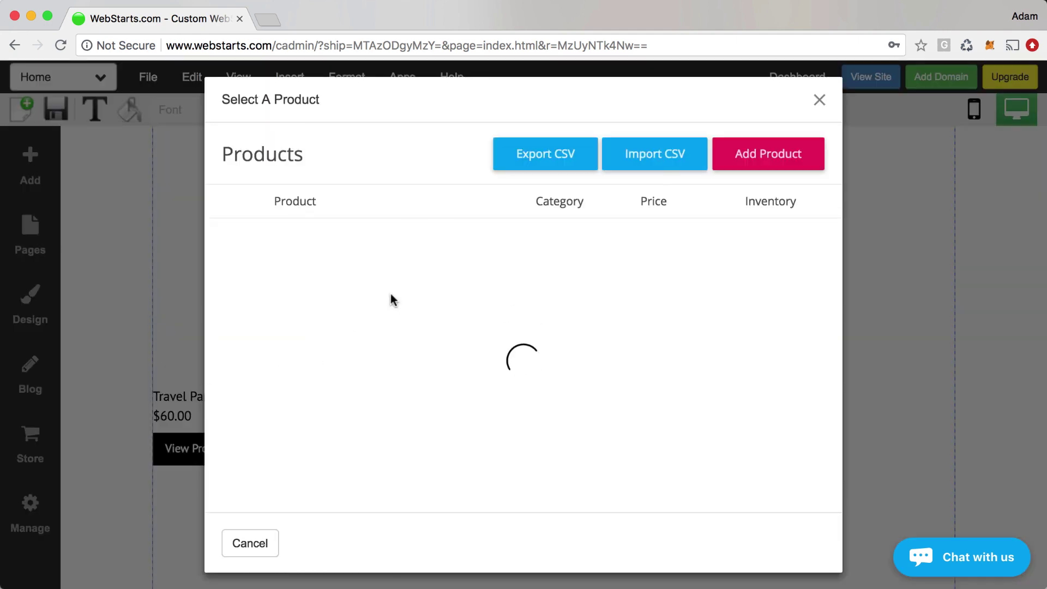
{"action": "left_click", "coordinate": [348, 287]}
{"action": "left_click_drag", "start_coordinate": [311, 351], "coordinate": [550, 291]}
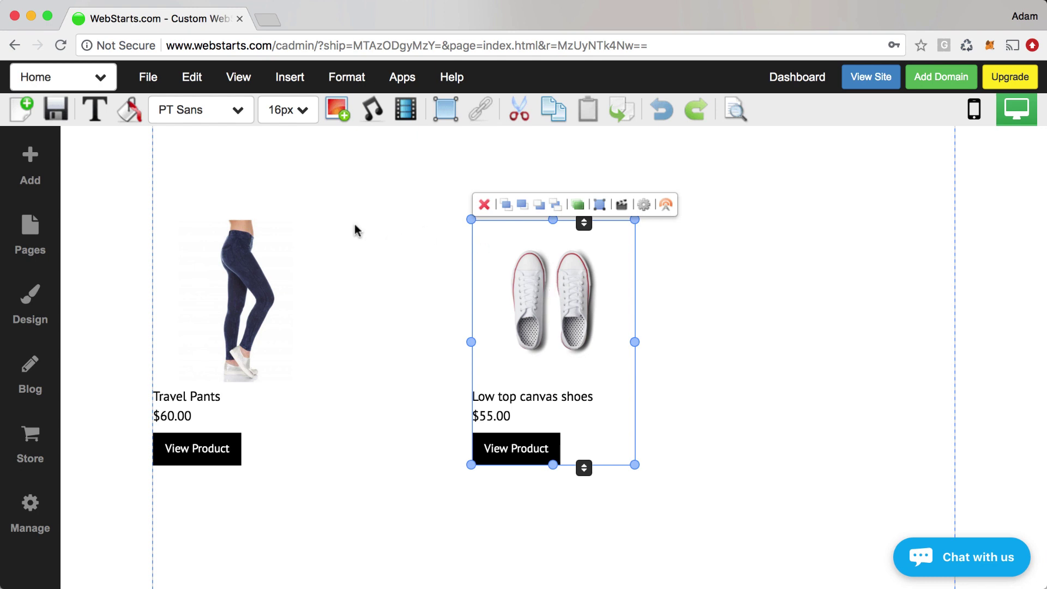
Step: Add a V-neck t-shirt product widget ($25.00) and place it in the right column
{"action": "left_click", "coordinate": [23, 449]}
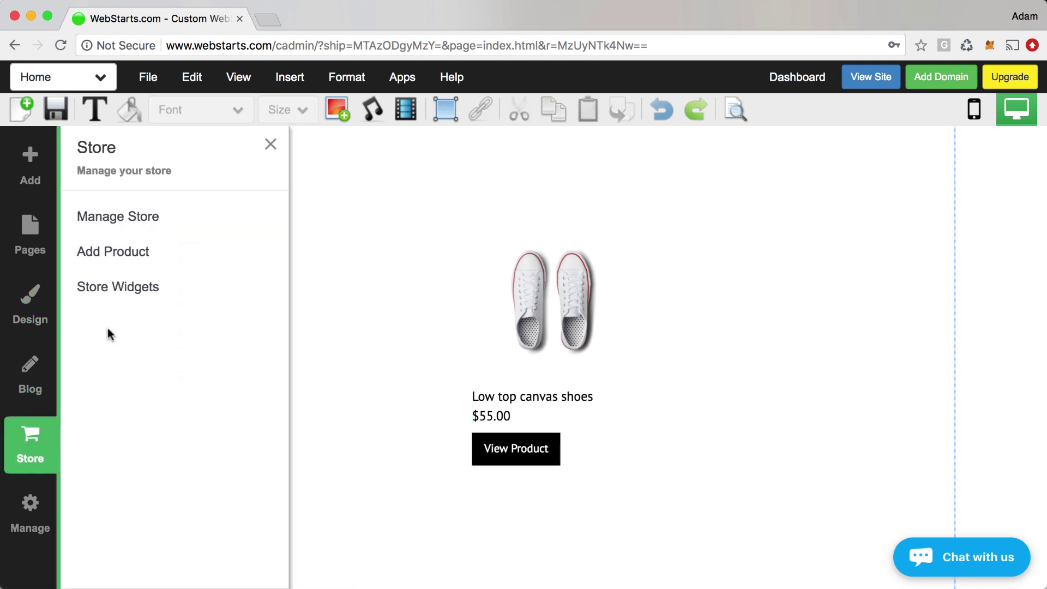
{"action": "left_click", "coordinate": [121, 287]}
{"action": "left_click", "coordinate": [122, 272]}
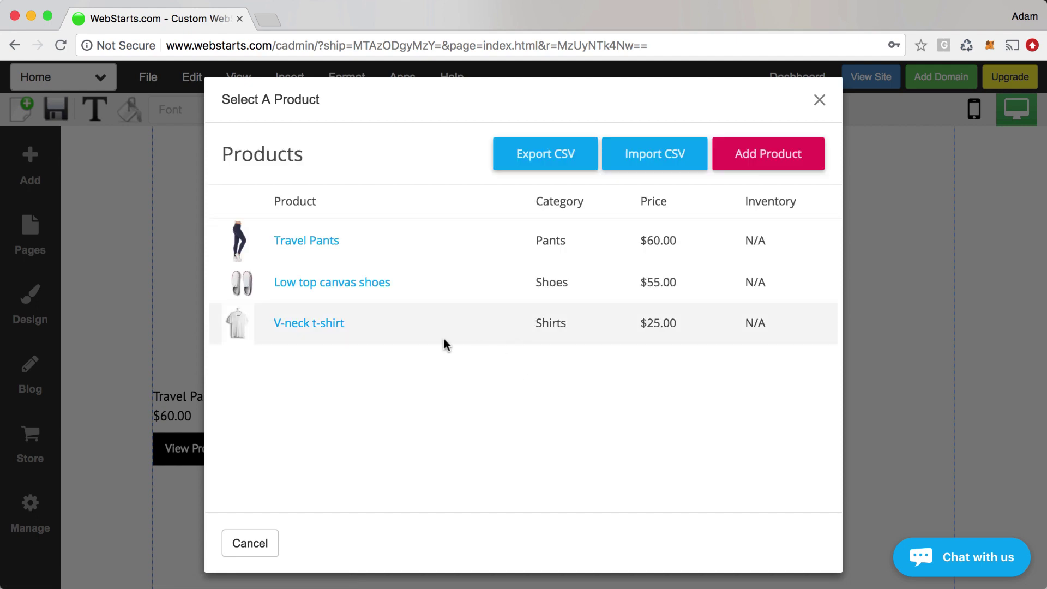
{"action": "left_click", "coordinate": [324, 325]}
{"action": "left_click_drag", "start_coordinate": [325, 381], "coordinate": [877, 320]}
{"action": "left_click", "coordinate": [766, 513]}
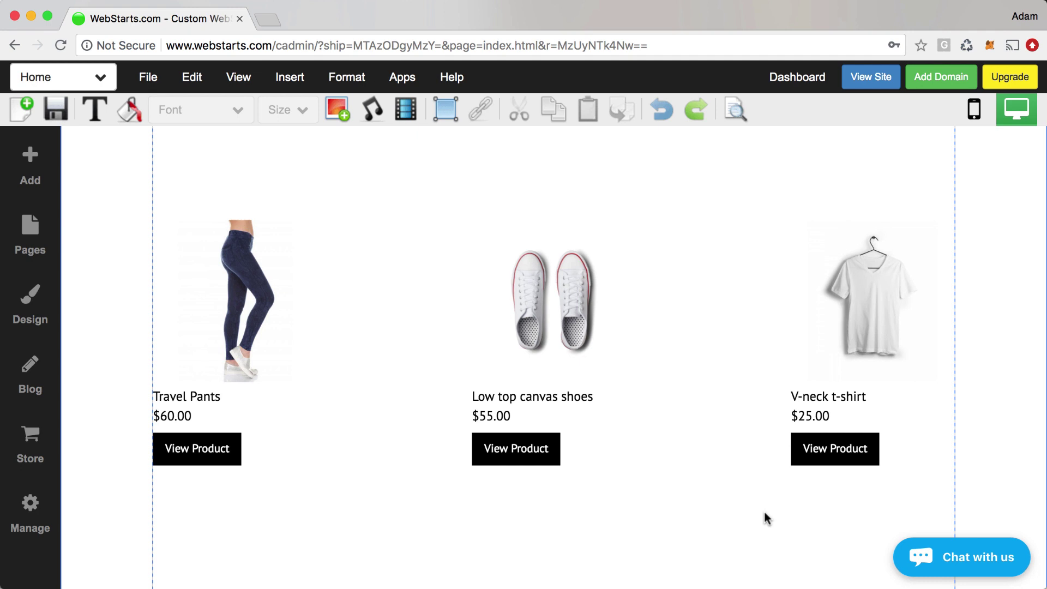
{"action": "scroll", "coordinate": [662, 434], "scroll_direction": "up", "scroll_amount": 2}
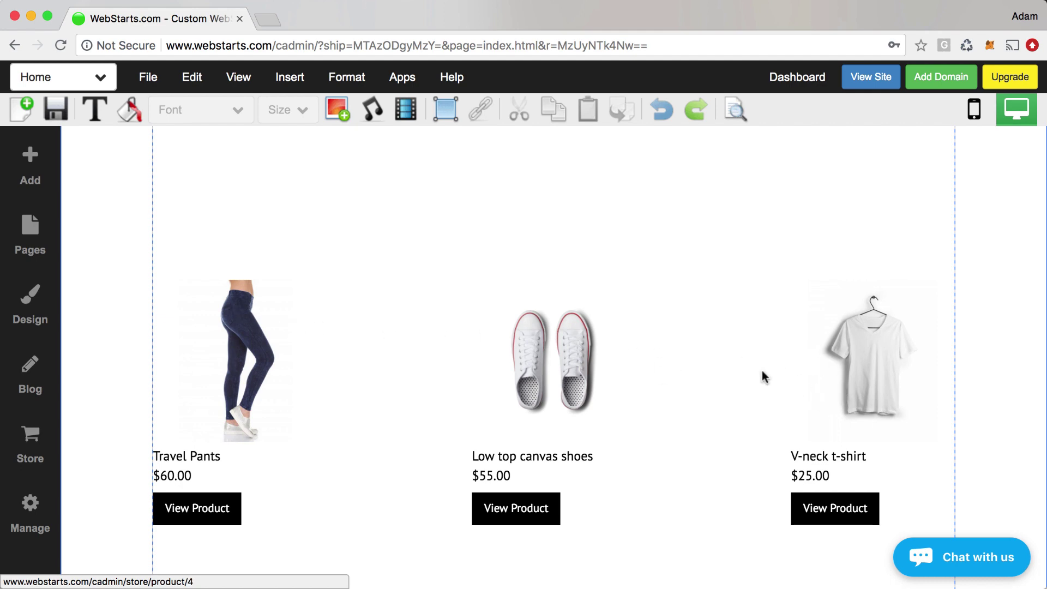
Step: Select the whole 'Save up to 50% off' mailing-list section
{"action": "scroll", "coordinate": [829, 397], "scroll_direction": "up", "scroll_amount": 1}
{"action": "left_click", "coordinate": [842, 402]}
{"action": "scroll", "coordinate": [682, 382], "scroll_direction": "up", "scroll_amount": 2}
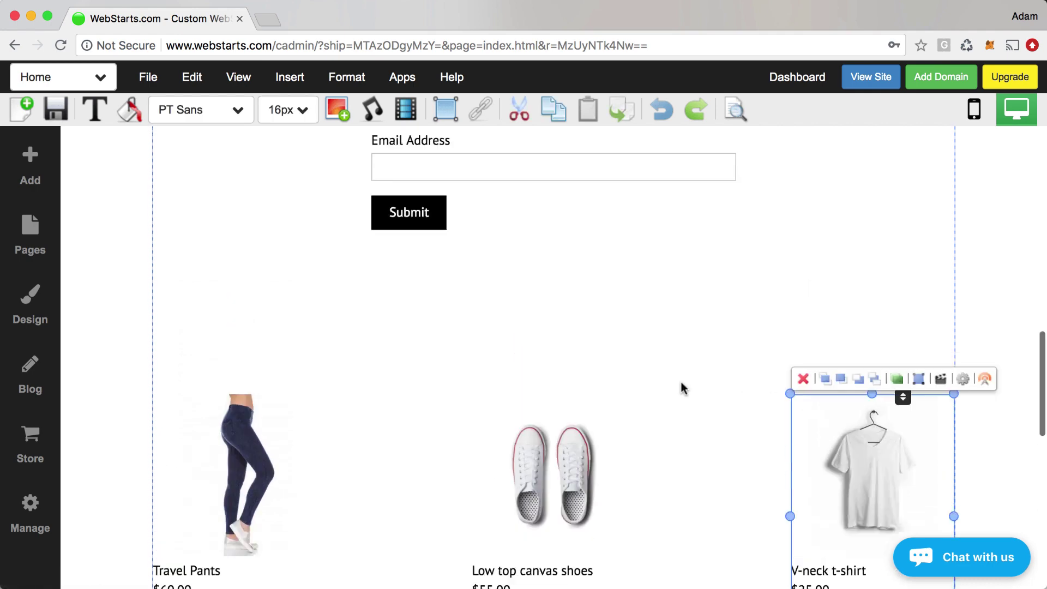
{"action": "left_click", "coordinate": [711, 298]}
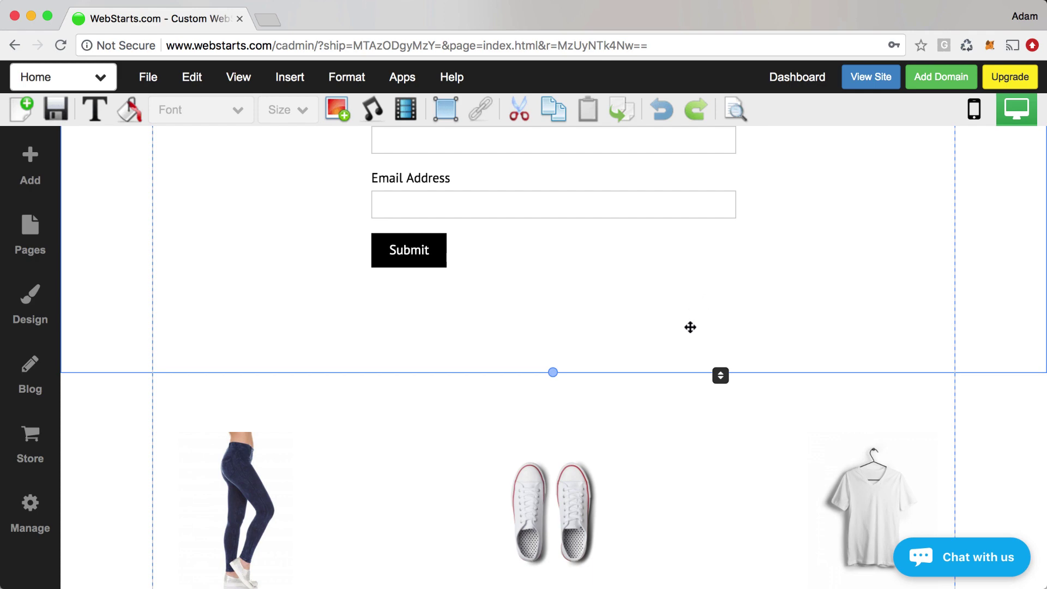
{"action": "scroll", "coordinate": [690, 328], "scroll_direction": "up", "scroll_amount": 2}
{"action": "scroll", "coordinate": [688, 325], "scroll_direction": "down", "scroll_amount": 1}
{"action": "scroll", "coordinate": [692, 326], "scroll_direction": "up", "scroll_amount": 2}
{"action": "scroll", "coordinate": [690, 325], "scroll_direction": "down", "scroll_amount": 6}
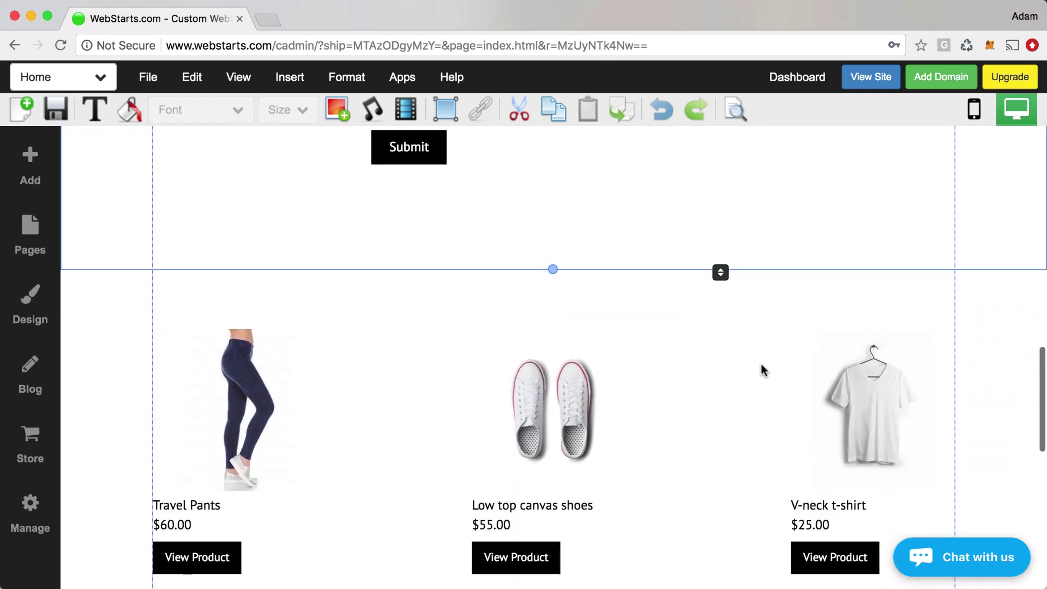
{"action": "scroll", "coordinate": [720, 387], "scroll_direction": "up", "scroll_amount": 5}
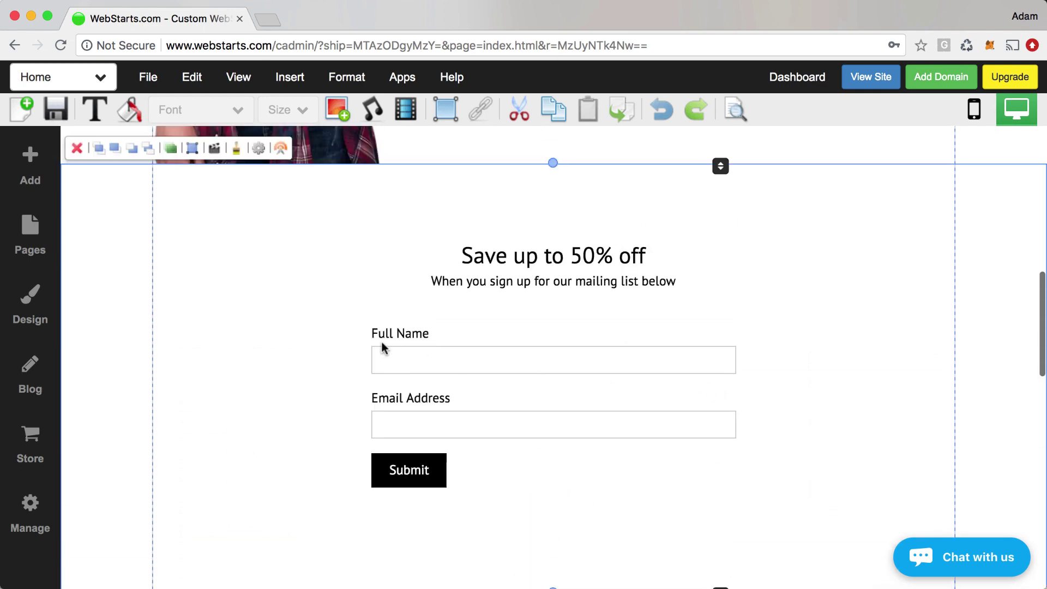
Step: Set the section's background colour to a very light grey from the grayscale swatches
{"action": "left_click", "coordinate": [131, 114]}
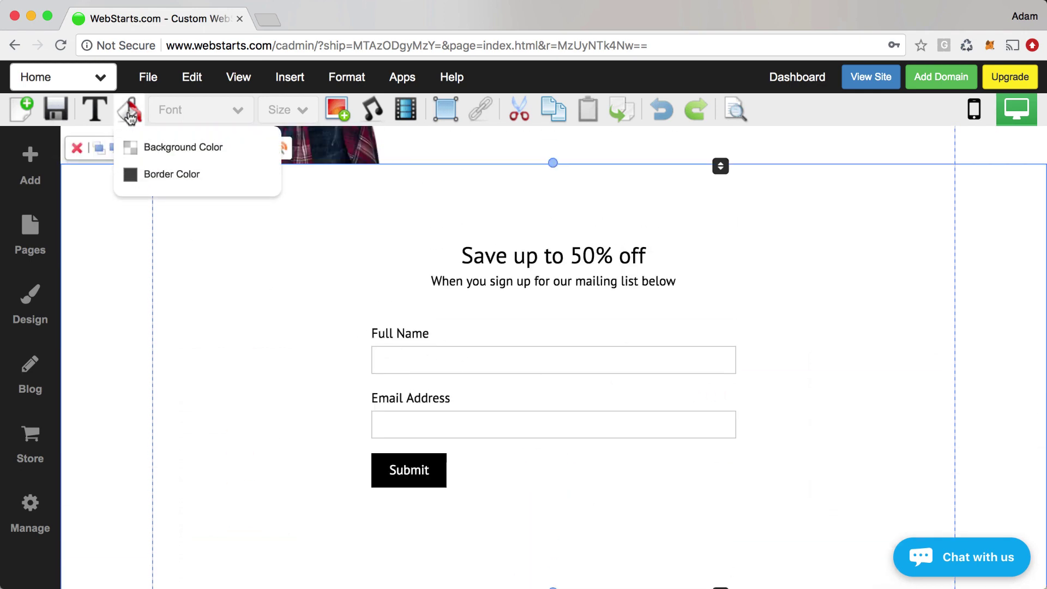
{"action": "left_click", "coordinate": [135, 144]}
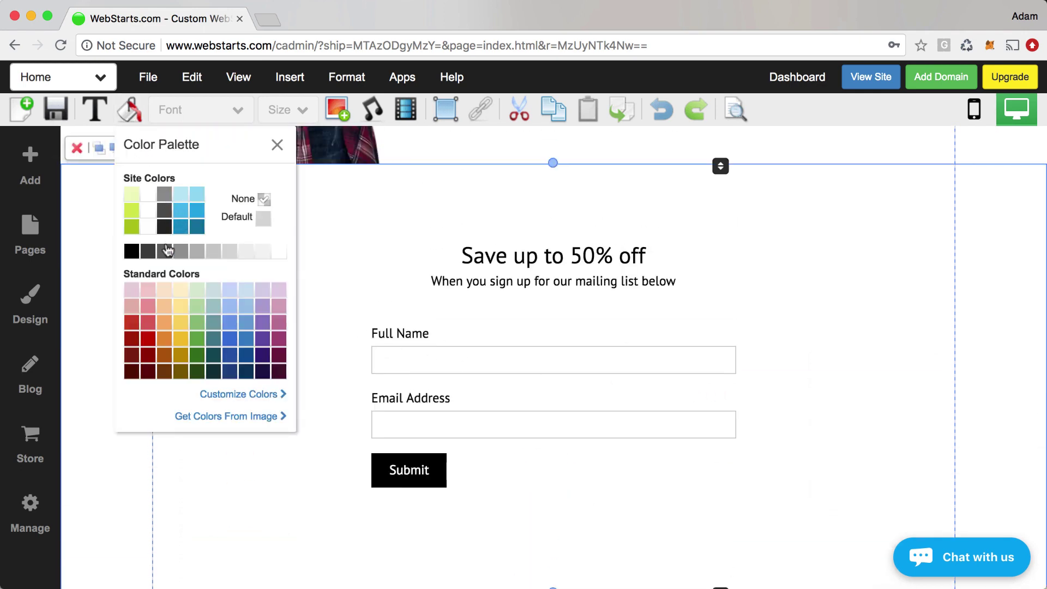
{"action": "left_click", "coordinate": [197, 255]}
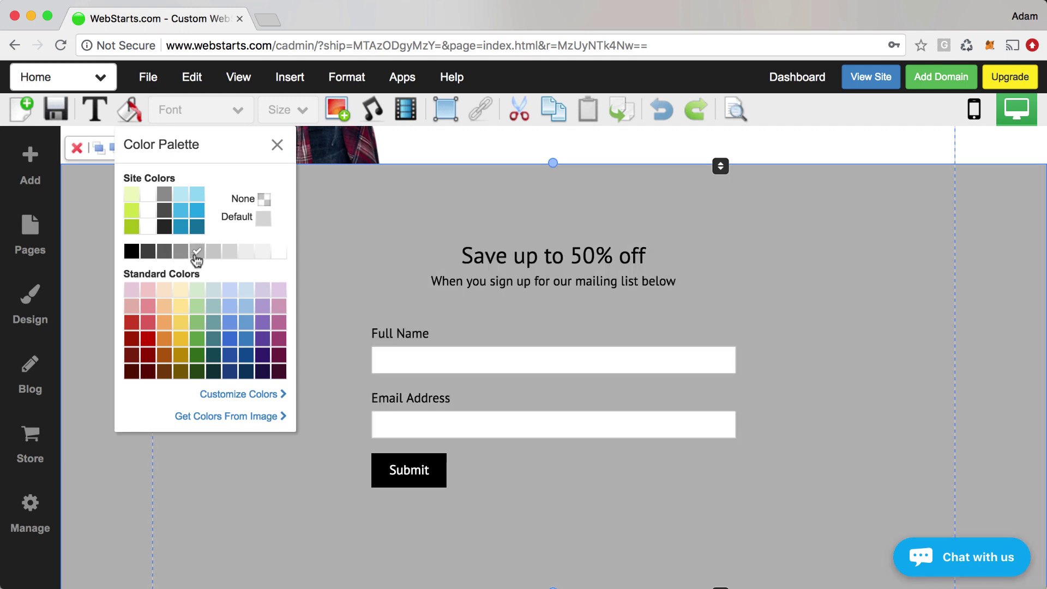
{"action": "left_click", "coordinate": [213, 255]}
{"action": "left_click", "coordinate": [229, 256]}
{"action": "left_click", "coordinate": [247, 258]}
{"action": "left_click", "coordinate": [502, 203]}
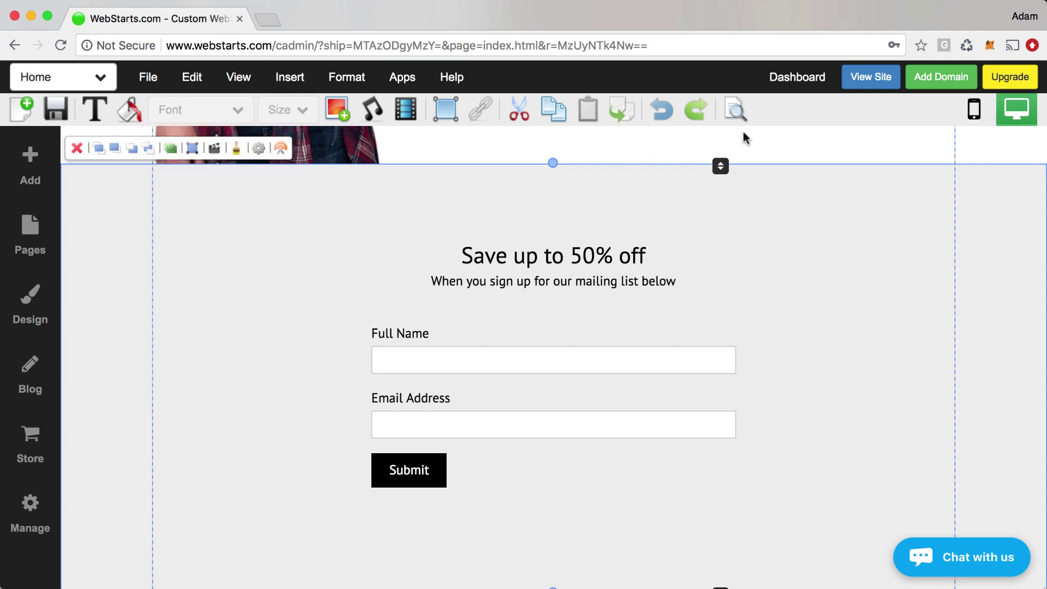
Step: Drag the product section's bottom divider upward to remove the empty space above the footer
{"action": "scroll", "coordinate": [809, 267], "scroll_direction": "up", "scroll_amount": 10}
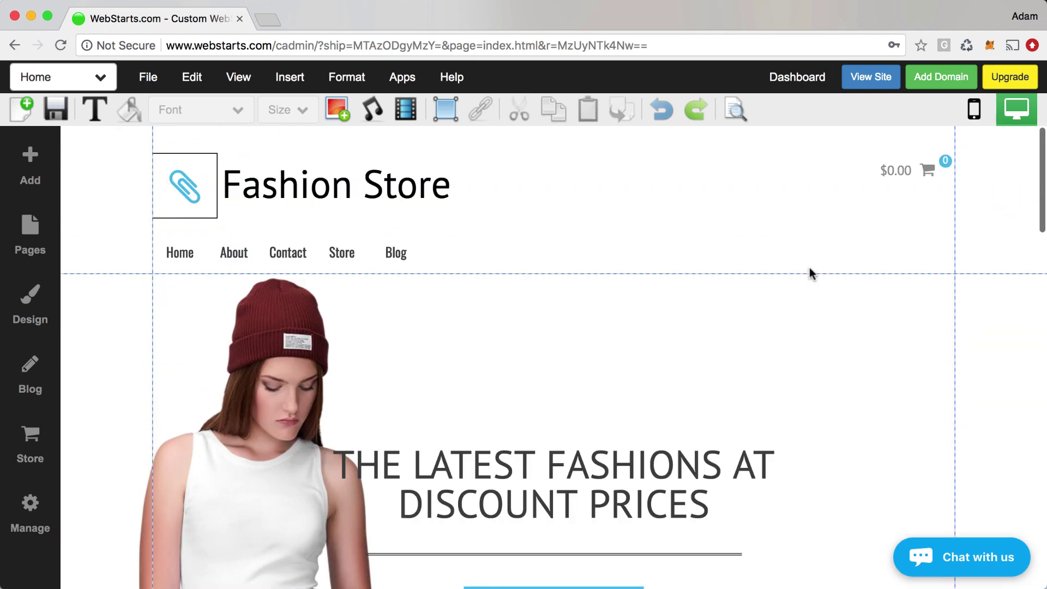
{"action": "scroll", "coordinate": [809, 268], "scroll_direction": "down", "scroll_amount": 15}
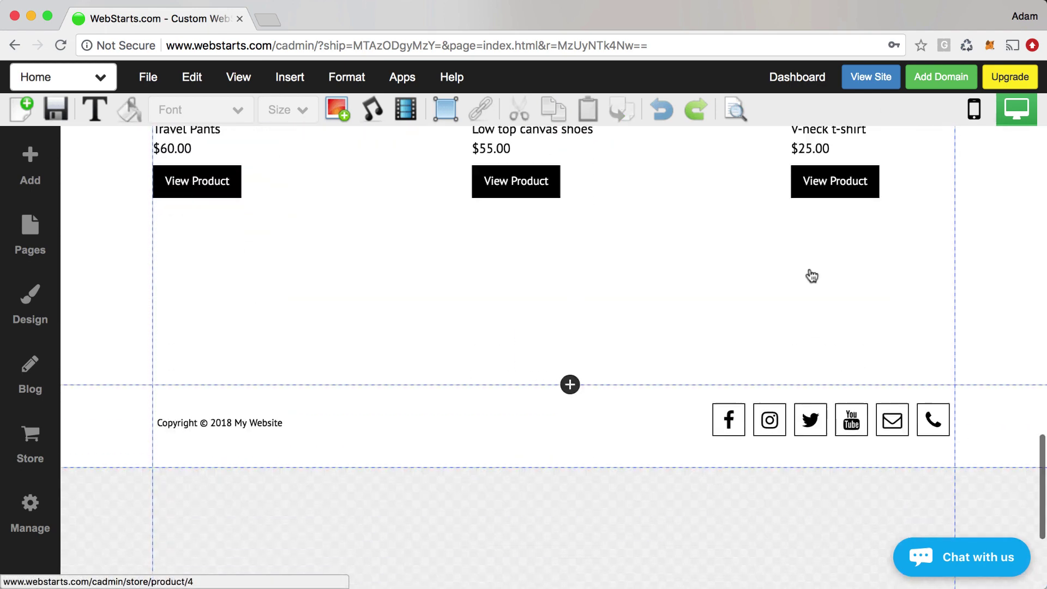
{"action": "scroll", "coordinate": [789, 293], "scroll_direction": "up", "scroll_amount": 7}
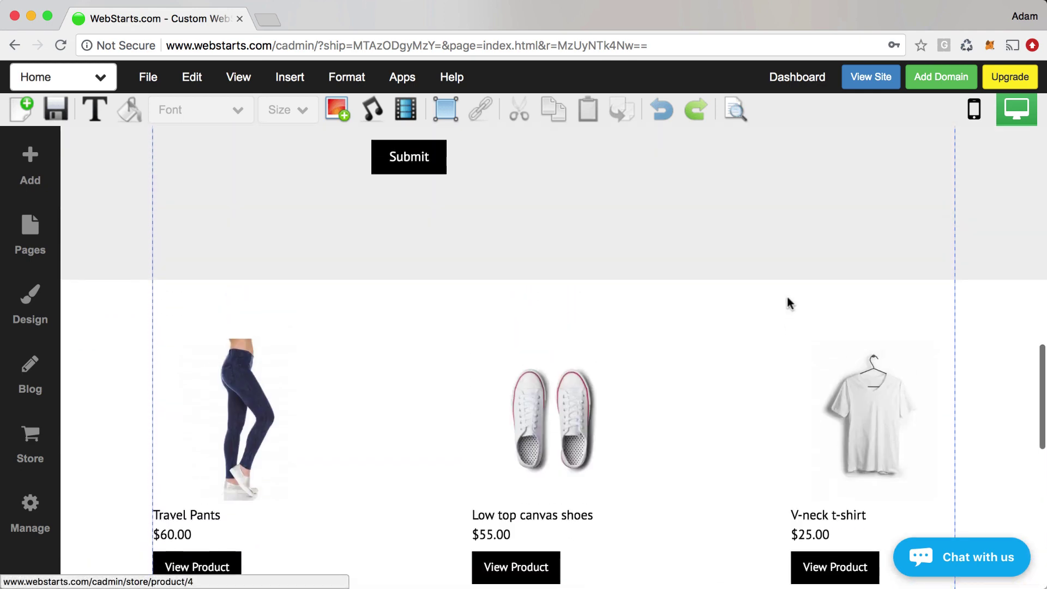
{"action": "scroll", "coordinate": [786, 293], "scroll_direction": "down", "scroll_amount": 1}
{"action": "scroll", "coordinate": [789, 300], "scroll_direction": "down", "scroll_amount": 3}
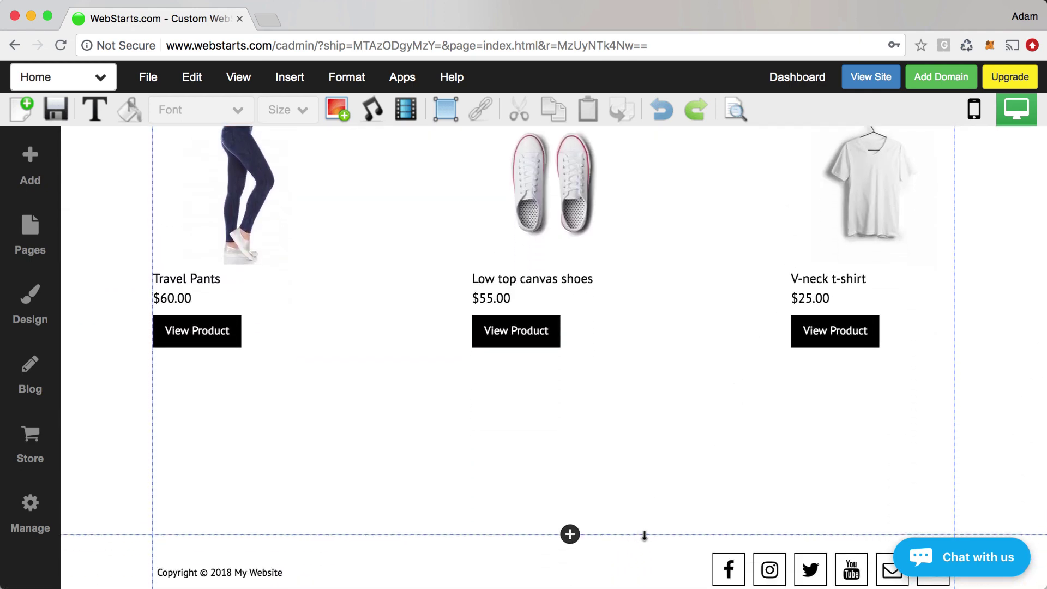
{"action": "left_click_drag", "start_coordinate": [644, 535], "coordinate": [644, 453]}
{"action": "scroll", "coordinate": [627, 529], "scroll_direction": "up", "scroll_amount": 3}
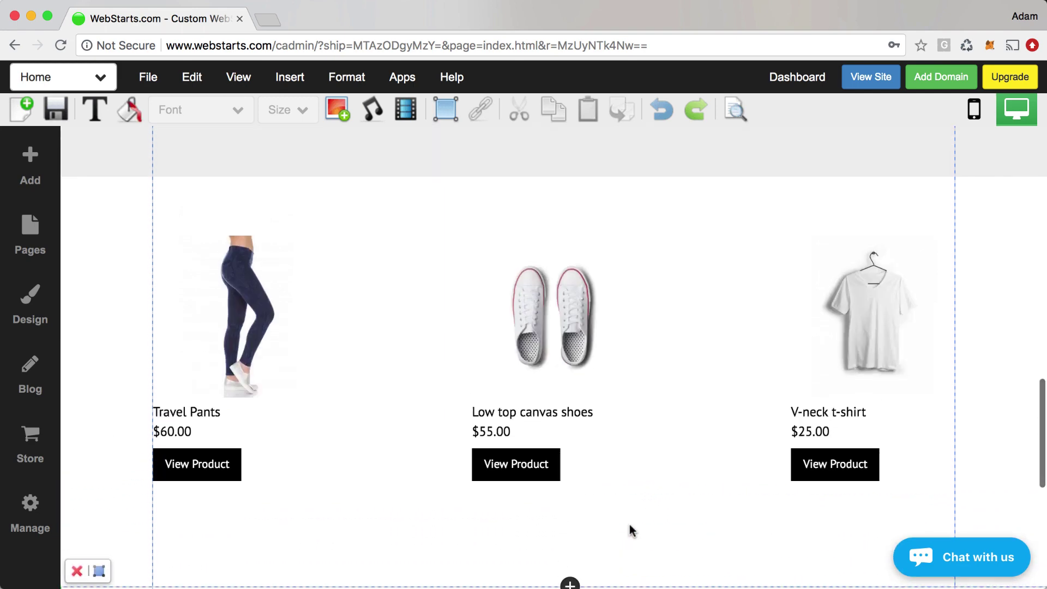
{"action": "scroll", "coordinate": [569, 506], "scroll_direction": "down", "scroll_amount": 1}
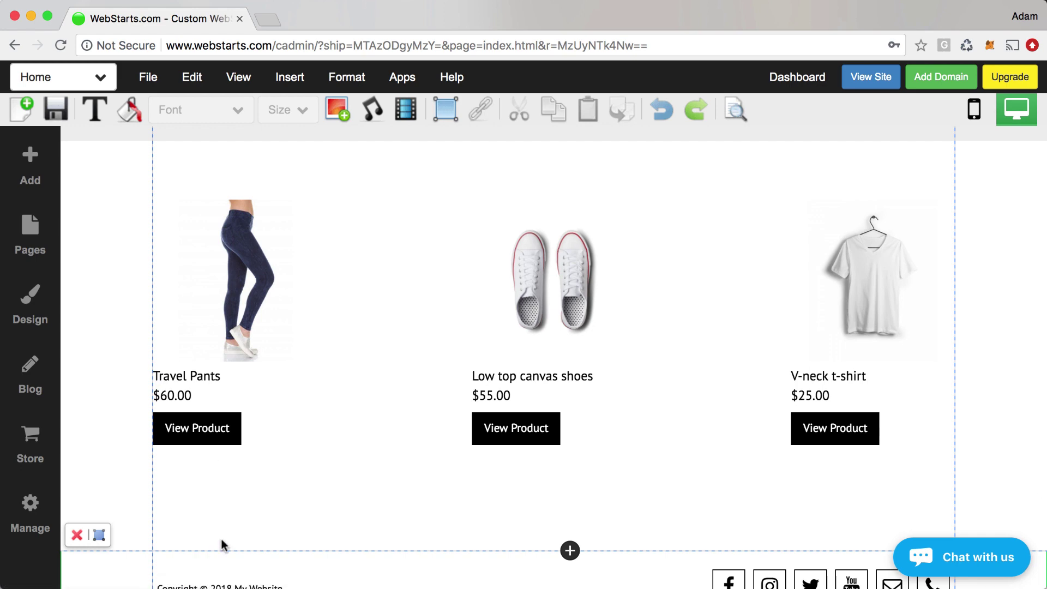
{"action": "scroll", "coordinate": [217, 561], "scroll_direction": "down", "scroll_amount": 2}
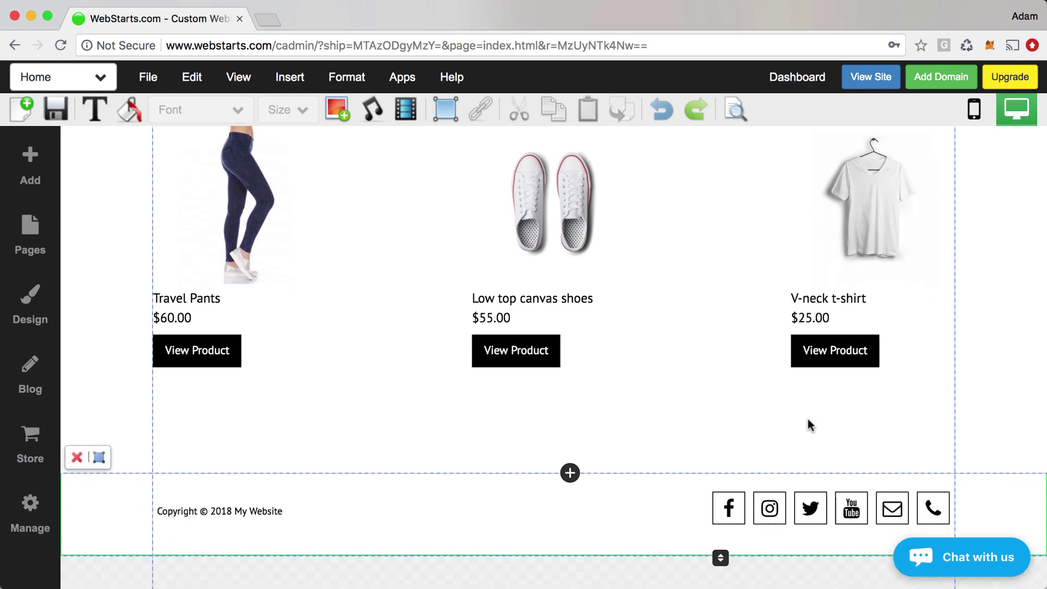
{"action": "scroll", "coordinate": [808, 420], "scroll_direction": "up", "scroll_amount": 8}
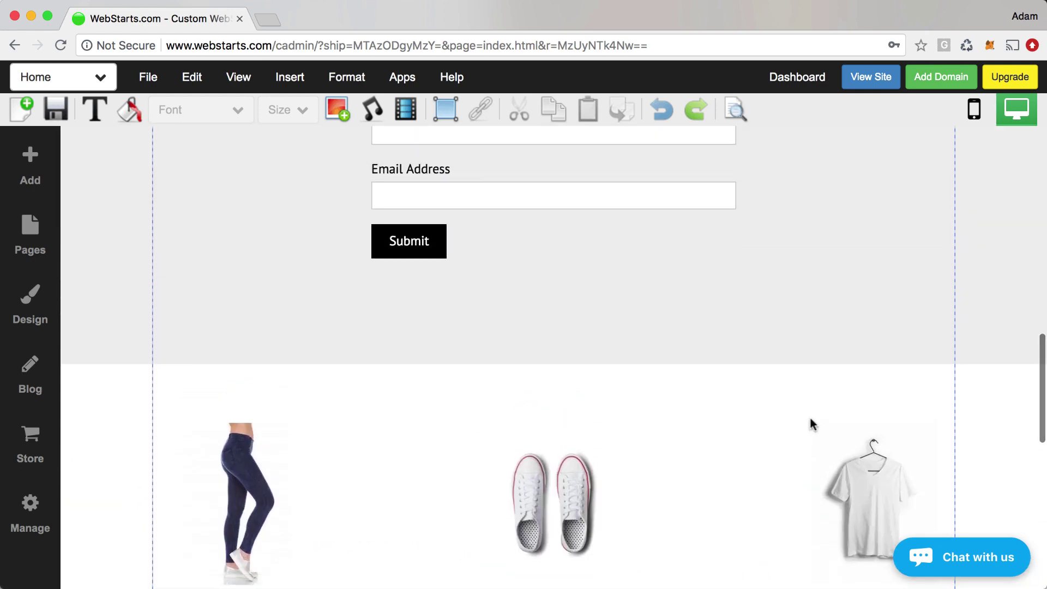
{"action": "scroll", "coordinate": [810, 419], "scroll_direction": "up", "scroll_amount": 15}
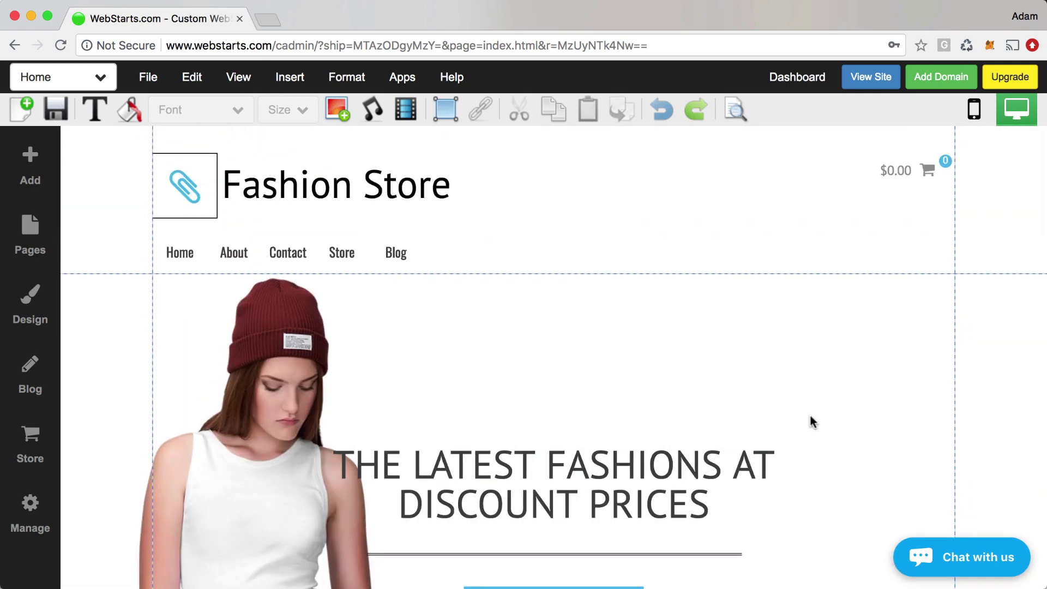
Step: Save the homepage, then switch to the Store page and look over its categories and products
{"action": "left_click", "coordinate": [50, 113]}
{"action": "left_click", "coordinate": [100, 80]}
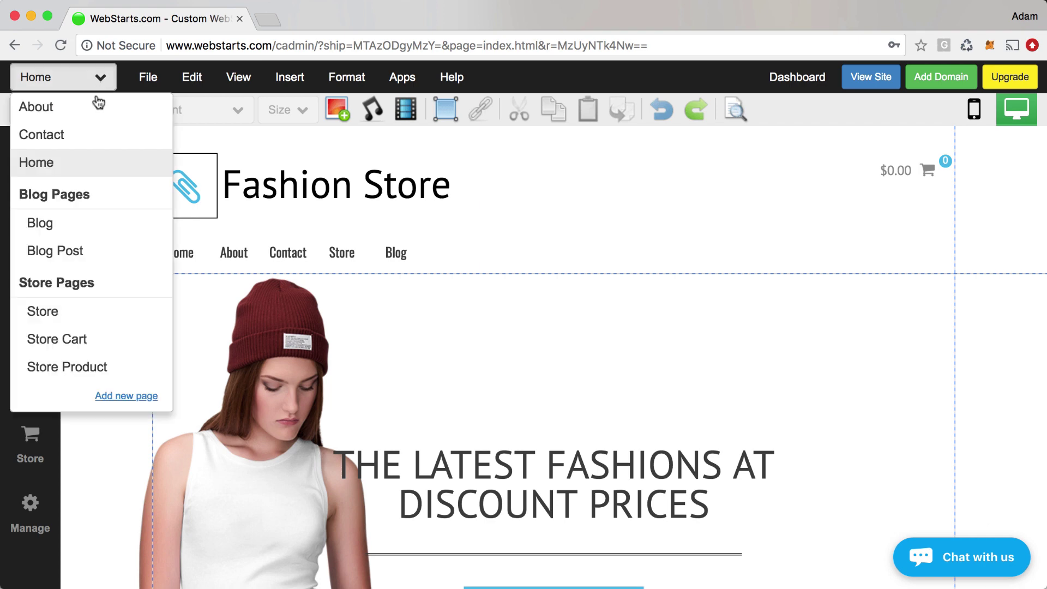
{"action": "left_click", "coordinate": [68, 313]}
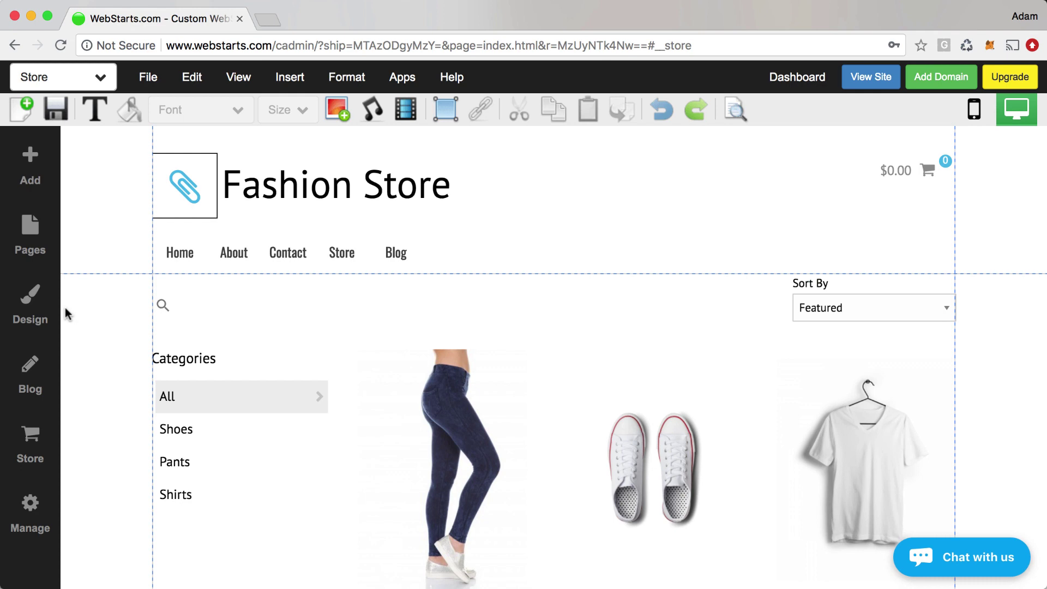
{"action": "scroll", "coordinate": [228, 349], "scroll_direction": "down", "scroll_amount": 2}
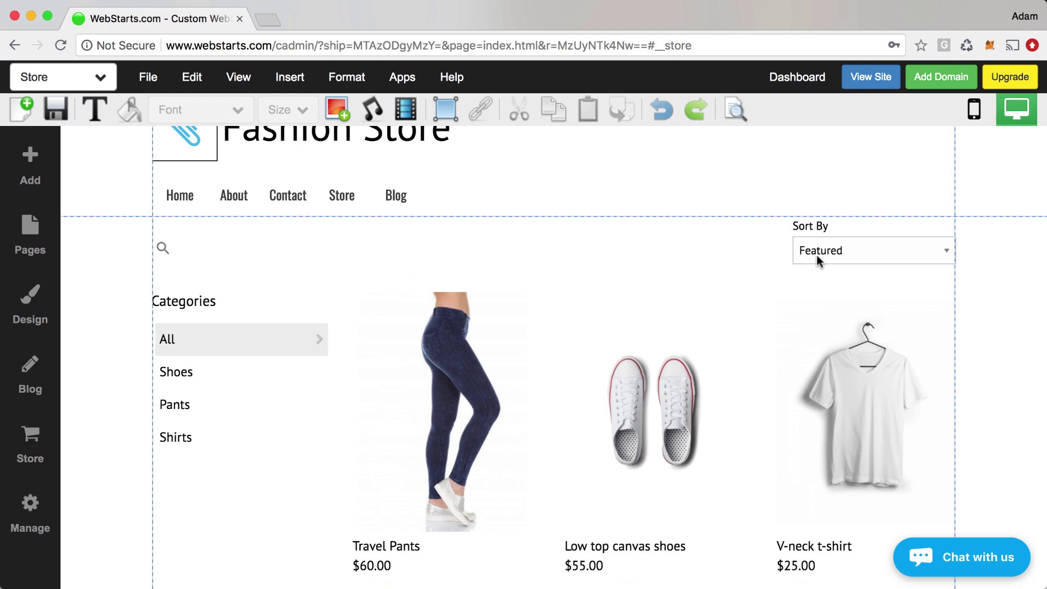
{"action": "scroll", "coordinate": [807, 297], "scroll_direction": "down", "scroll_amount": 4}
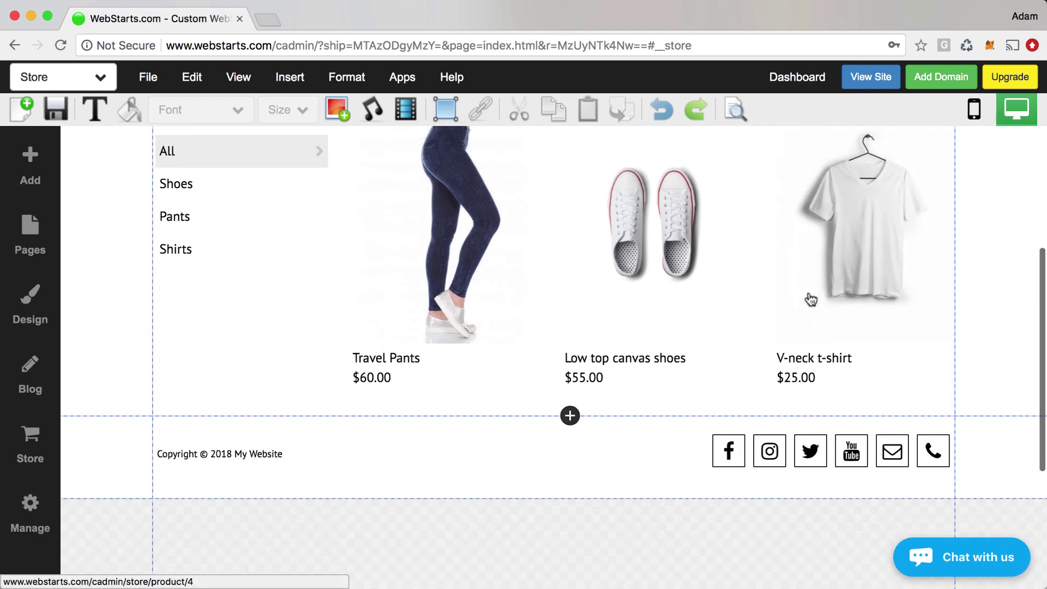
{"action": "scroll", "coordinate": [811, 299], "scroll_direction": "up", "scroll_amount": 5}
{"action": "scroll", "coordinate": [809, 407], "scroll_direction": "down", "scroll_amount": 1}
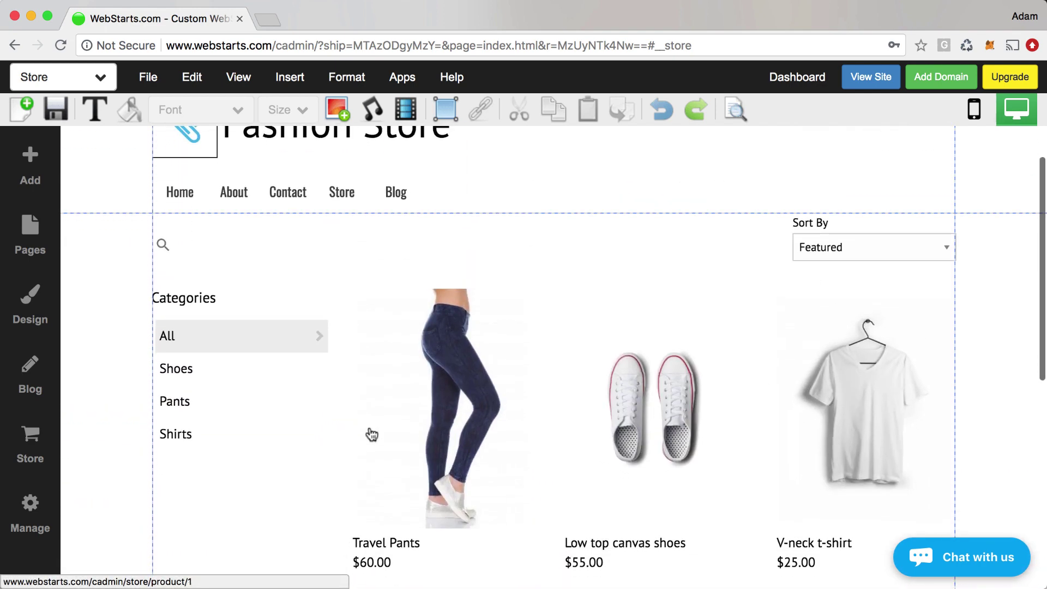
{"action": "scroll", "coordinate": [758, 460], "scroll_direction": "up", "scroll_amount": 1}
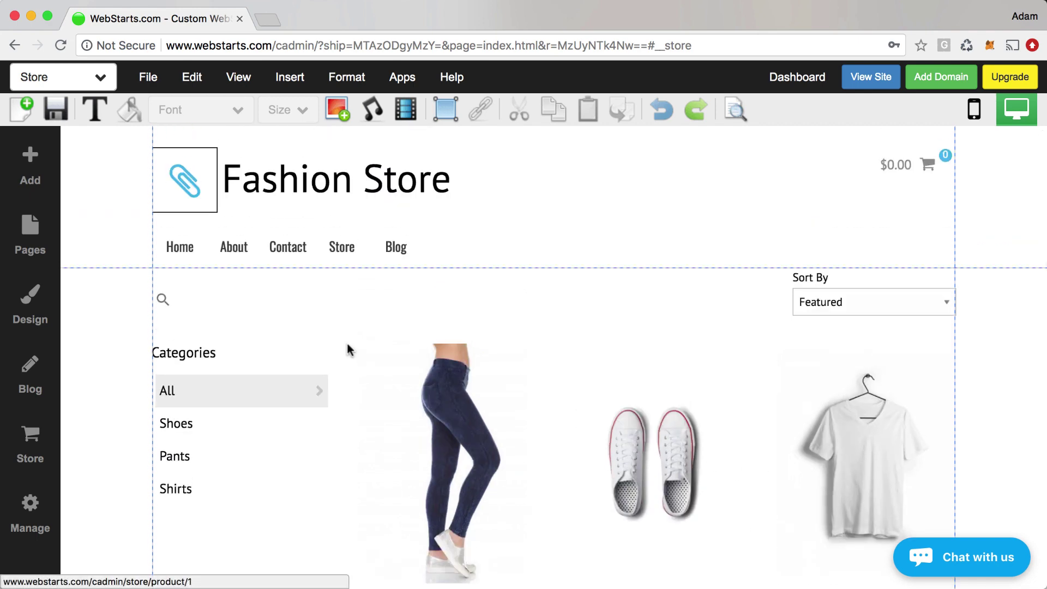
Step: In the store listing settings, turn categories, product search and sorting off, then back on
{"action": "left_click", "coordinate": [300, 343]}
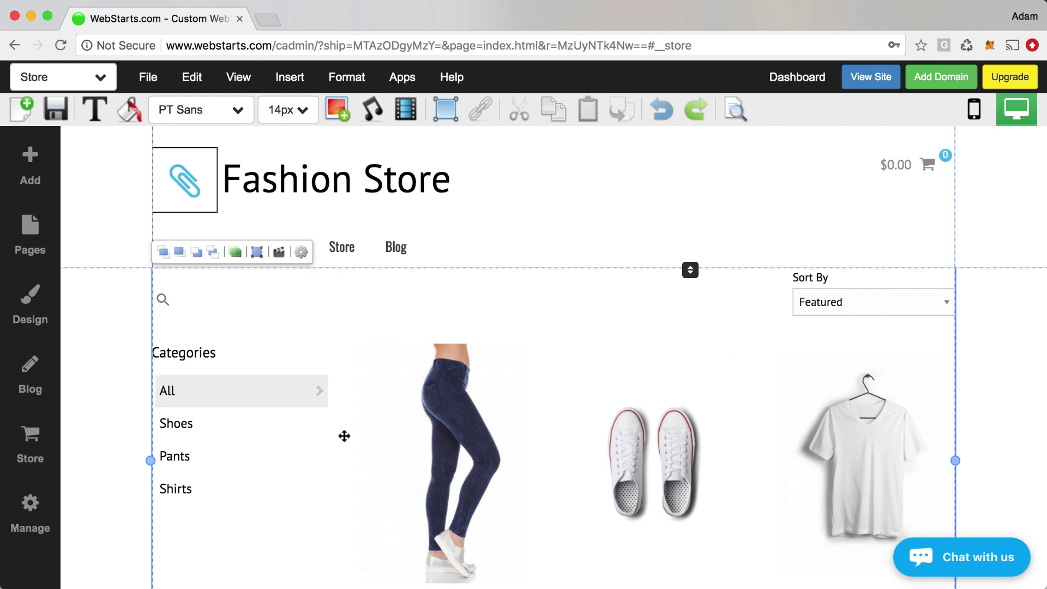
{"action": "left_click", "coordinate": [301, 252]}
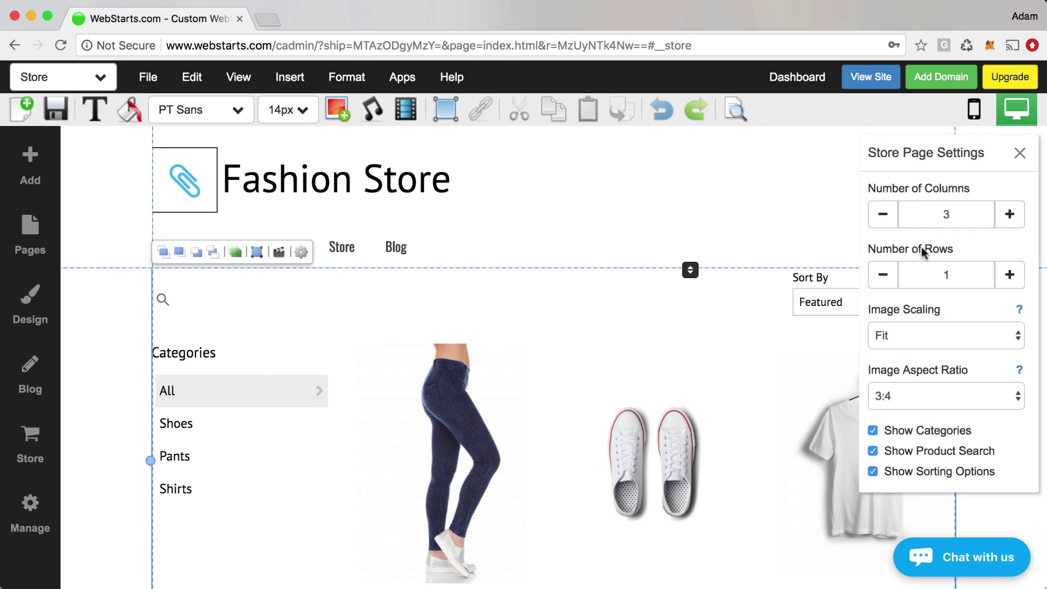
{"action": "left_click", "coordinate": [873, 431]}
{"action": "left_click", "coordinate": [873, 451]}
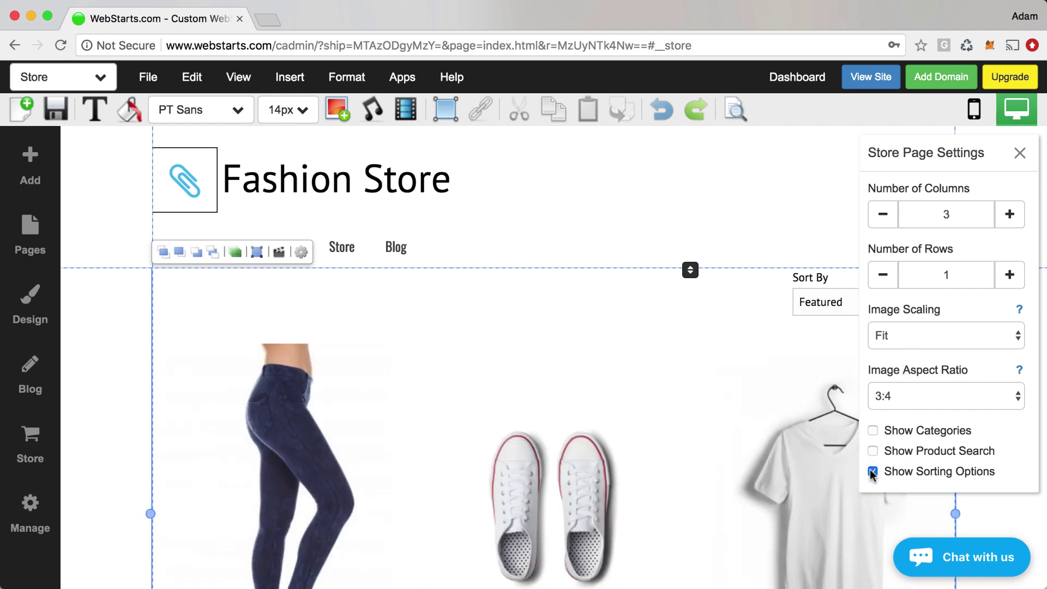
{"action": "left_click", "coordinate": [873, 471]}
{"action": "left_click", "coordinate": [872, 451]}
{"action": "left_click", "coordinate": [872, 431]}
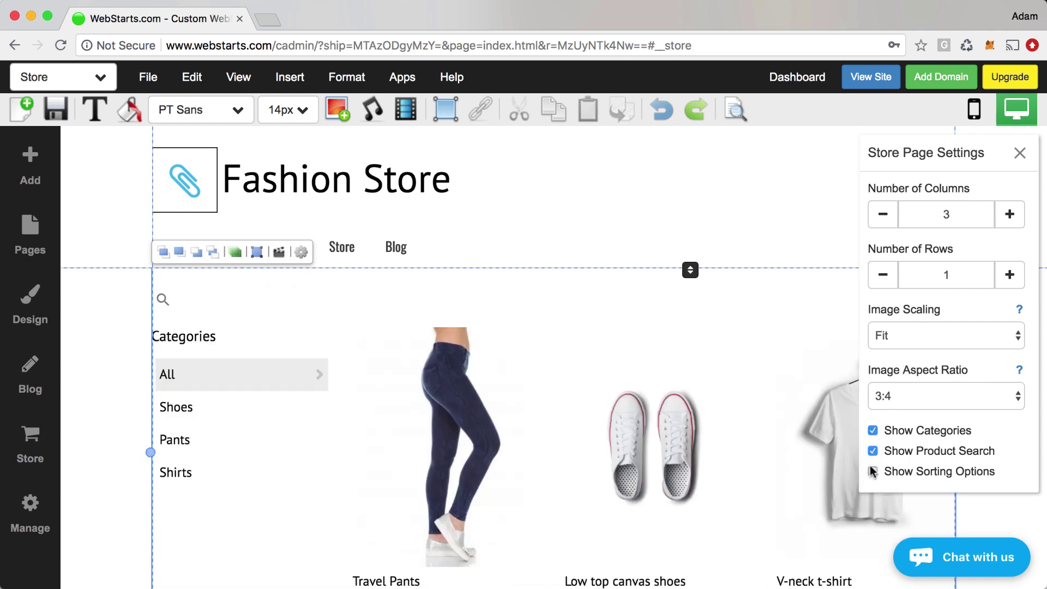
{"action": "left_click", "coordinate": [873, 473]}
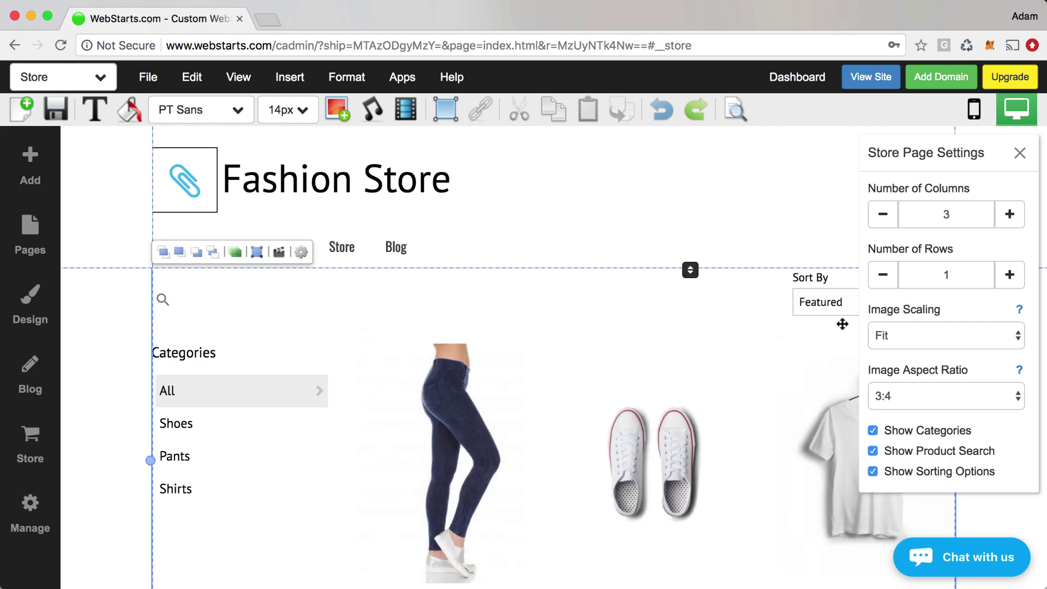
Step: Keep the grid at 3 columns with Fit image scaling and 3:4 aspect ratio, then close settings
{"action": "left_click", "coordinate": [882, 221]}
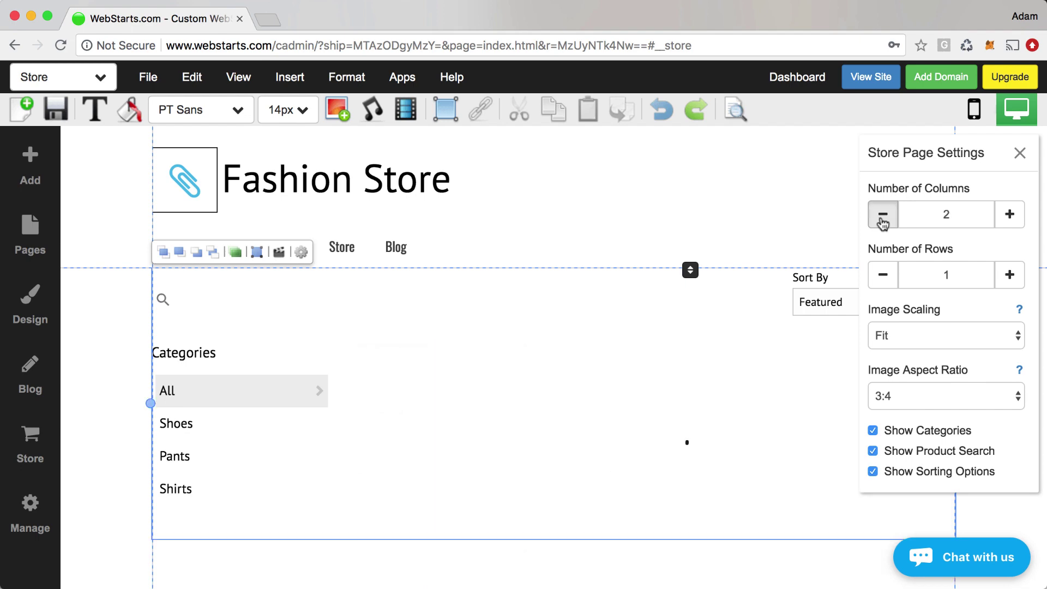
{"action": "left_click", "coordinate": [1007, 218]}
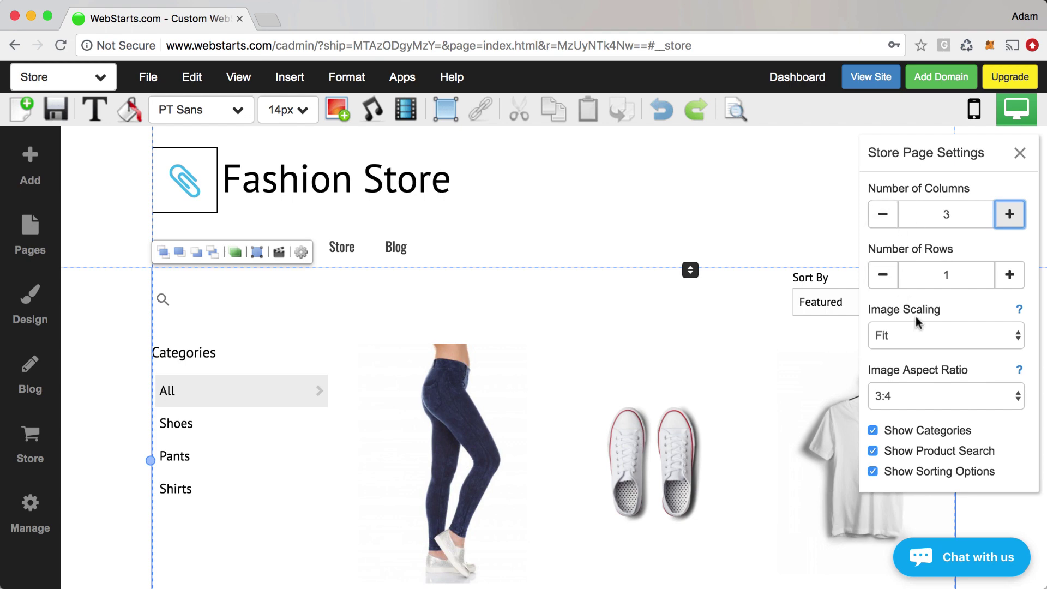
{"action": "left_click", "coordinate": [937, 337]}
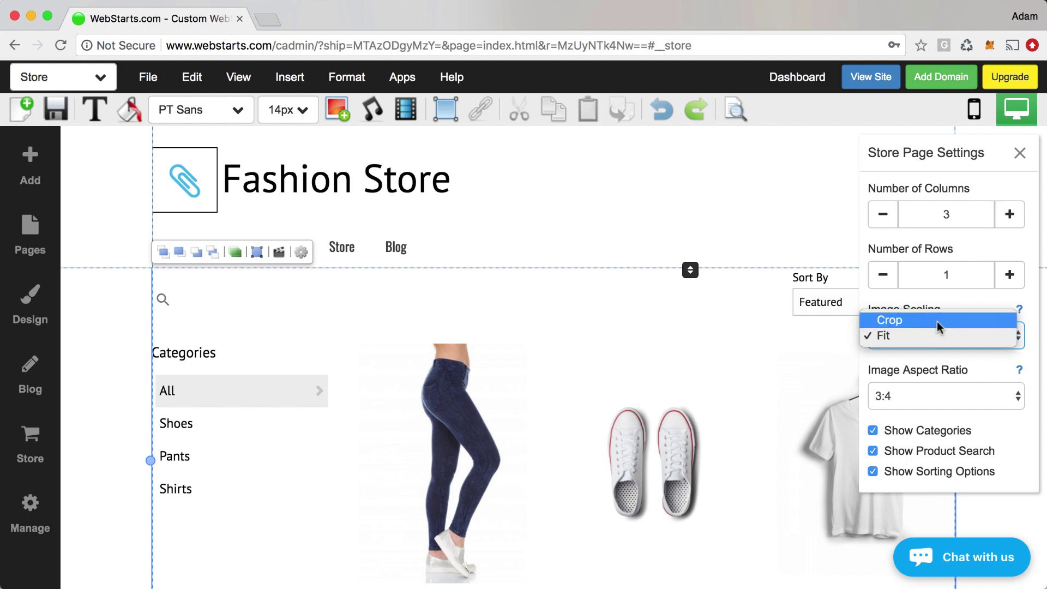
{"action": "left_click", "coordinate": [939, 322]}
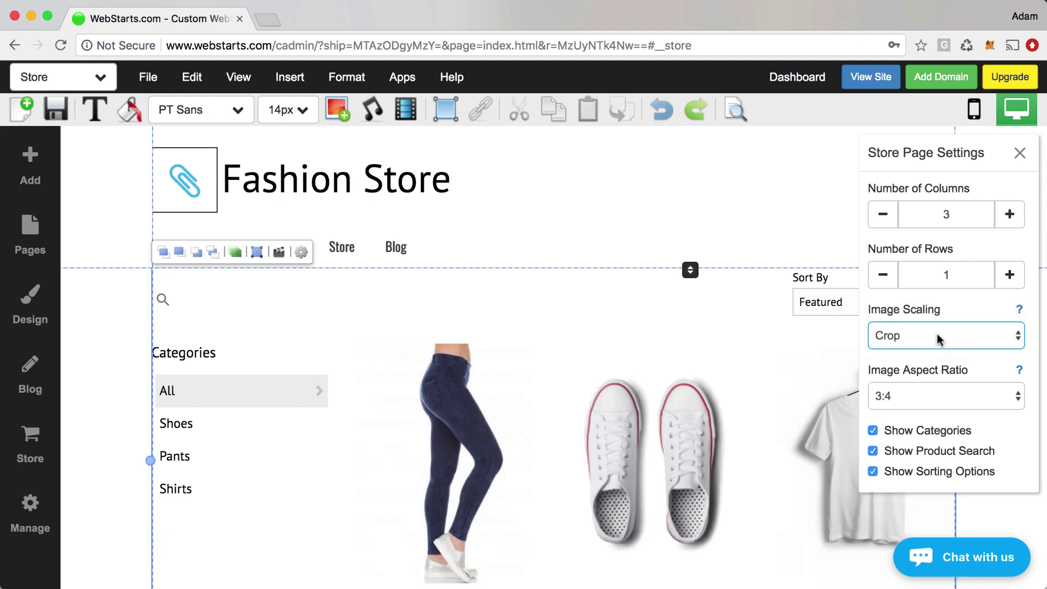
{"action": "left_click", "coordinate": [939, 337]}
{"action": "left_click", "coordinate": [927, 352]}
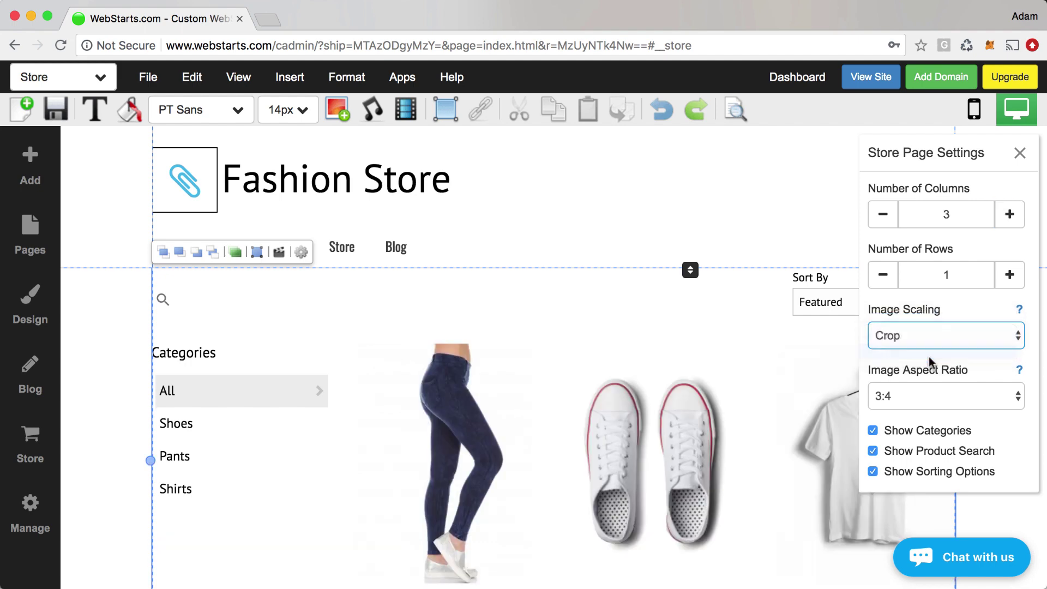
{"action": "left_click", "coordinate": [928, 406]}
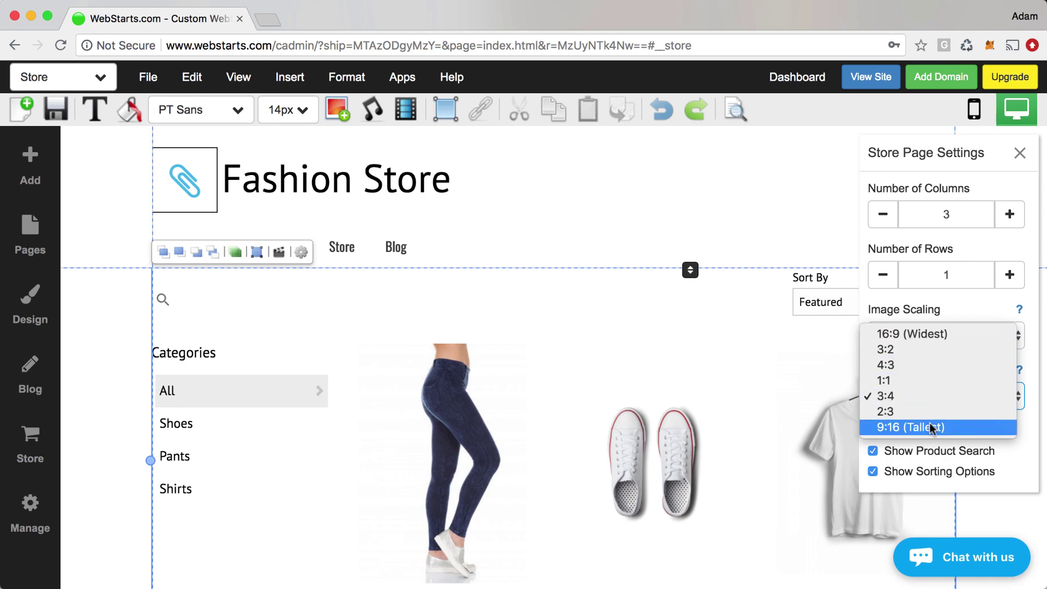
{"action": "left_click", "coordinate": [824, 217]}
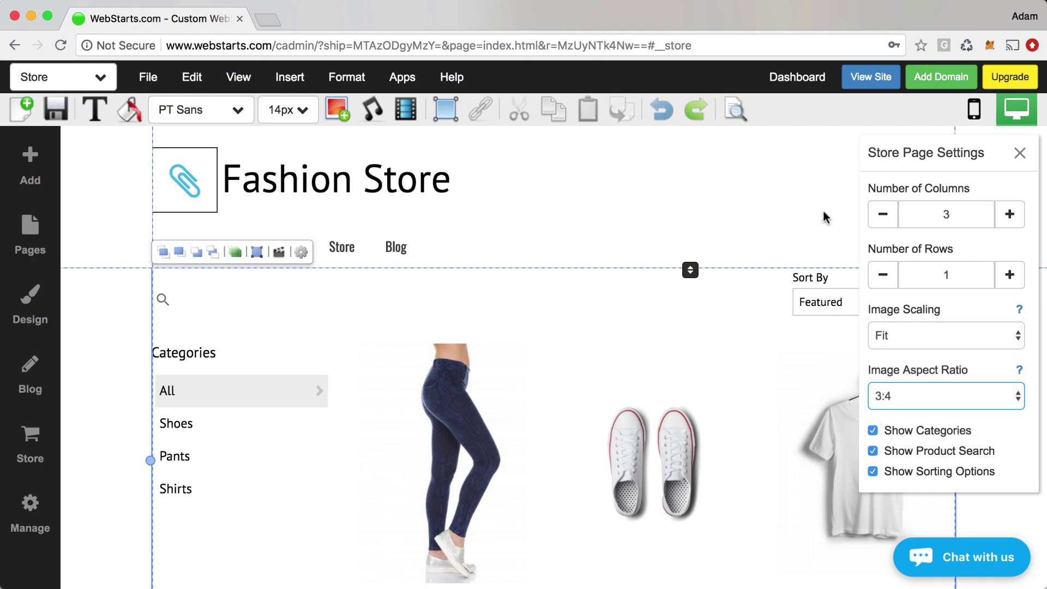
{"action": "left_click", "coordinate": [1019, 153]}
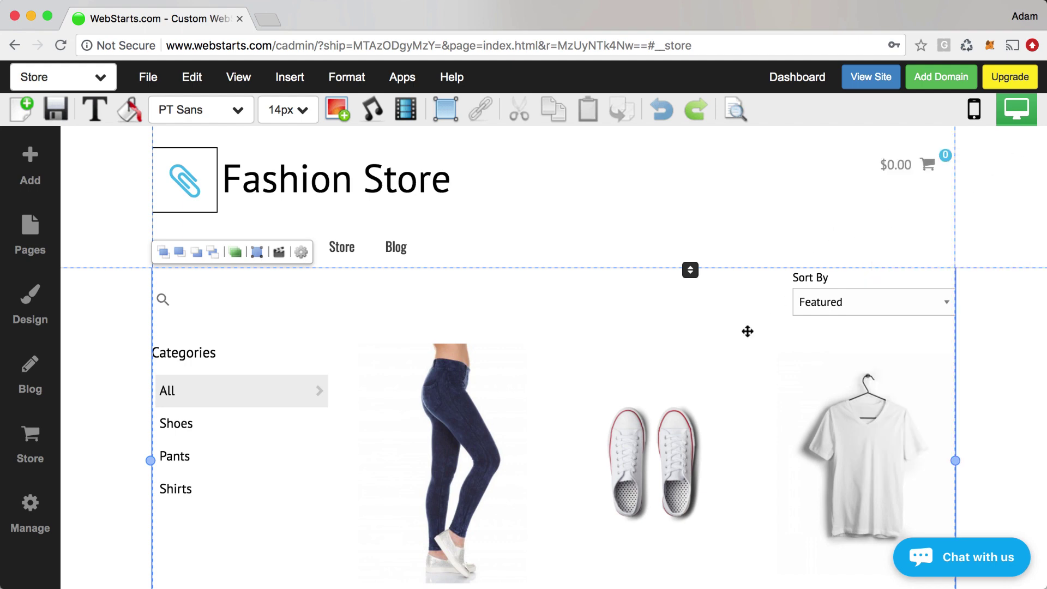
Step: Switch to the Store Cart page without saving and review the cart widget's settings
{"action": "left_click", "coordinate": [102, 81]}
{"action": "left_click", "coordinate": [89, 338]}
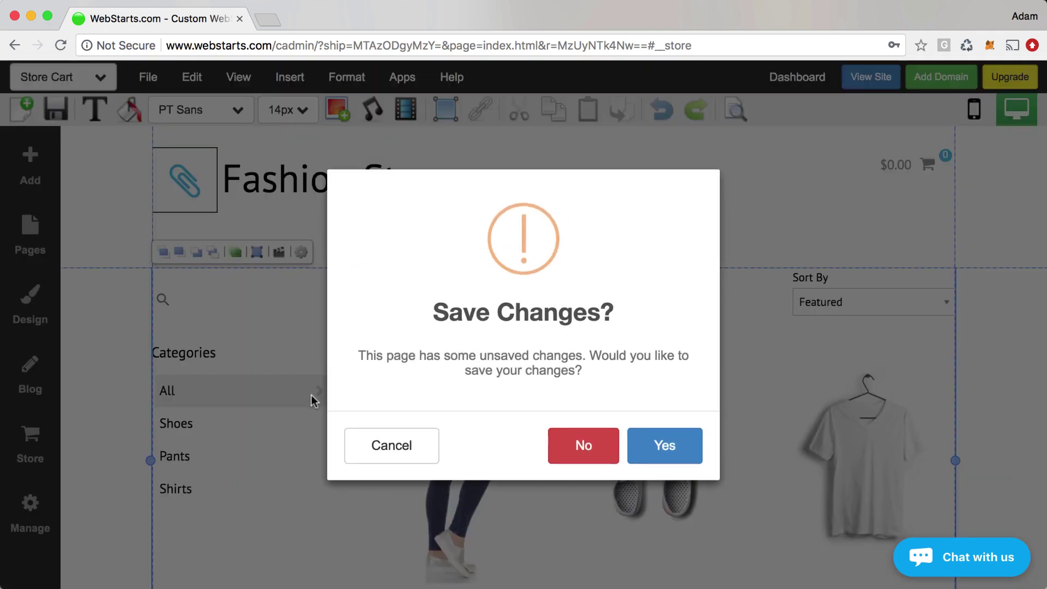
{"action": "left_click", "coordinate": [567, 456]}
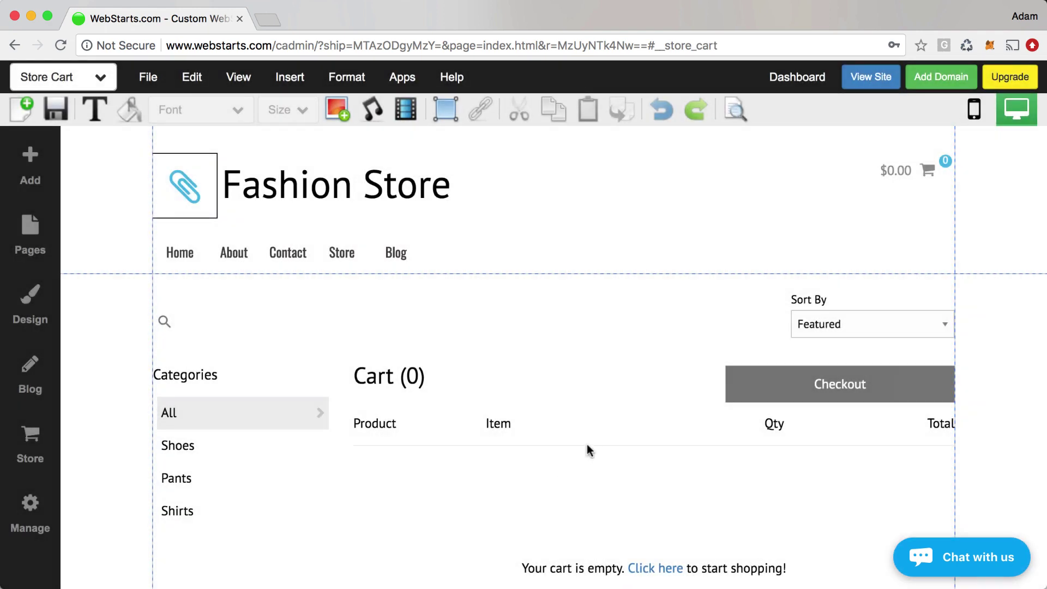
{"action": "left_click", "coordinate": [587, 445]}
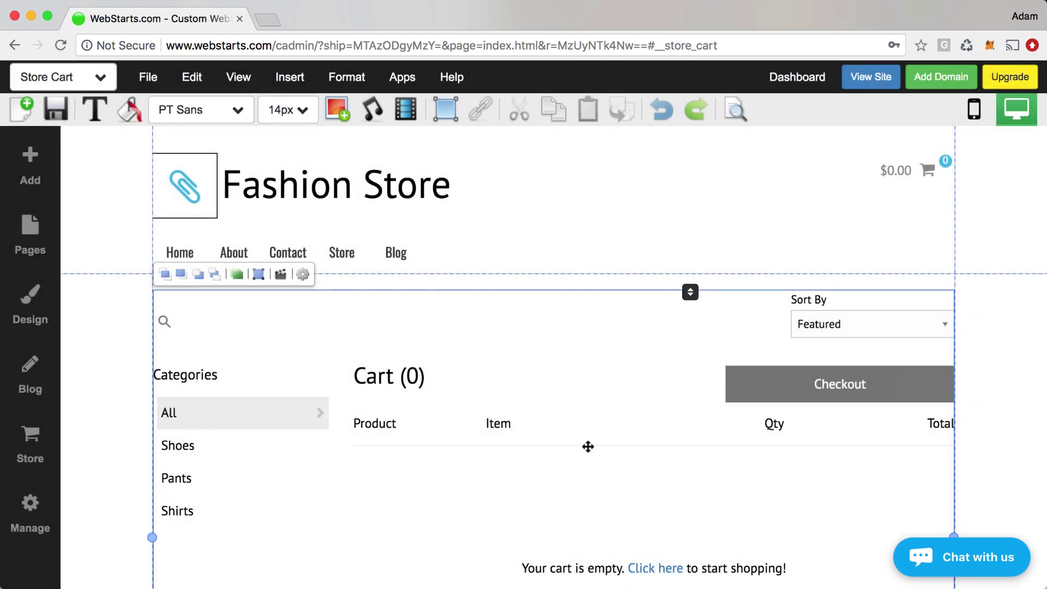
{"action": "left_click", "coordinate": [303, 274]}
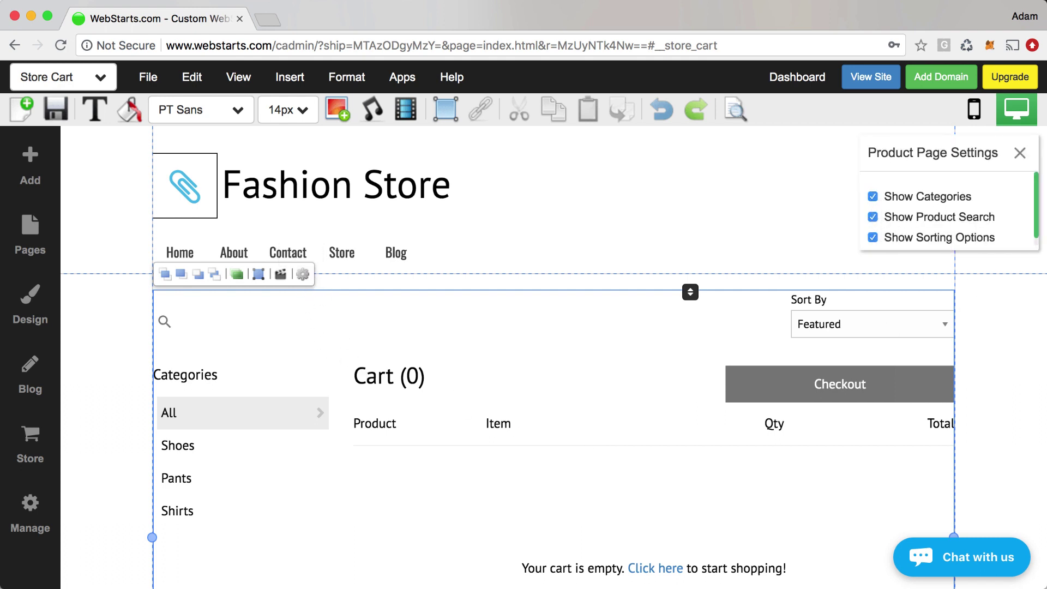
{"action": "left_click", "coordinate": [1022, 154]}
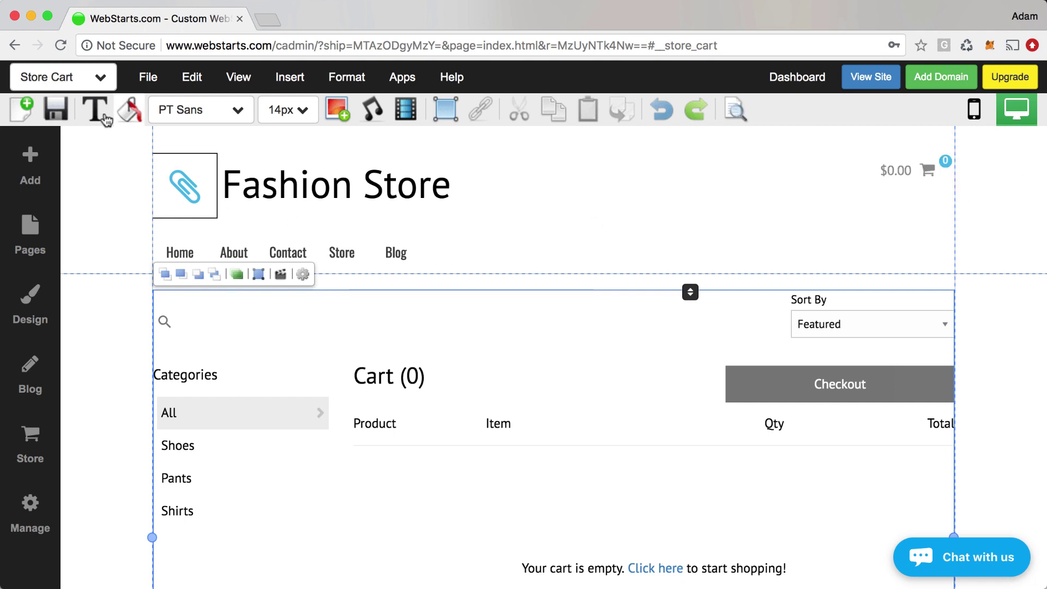
Step: Open the Store Product page and review the product page widget's settings
{"action": "left_click", "coordinate": [101, 82]}
{"action": "left_click", "coordinate": [68, 371]}
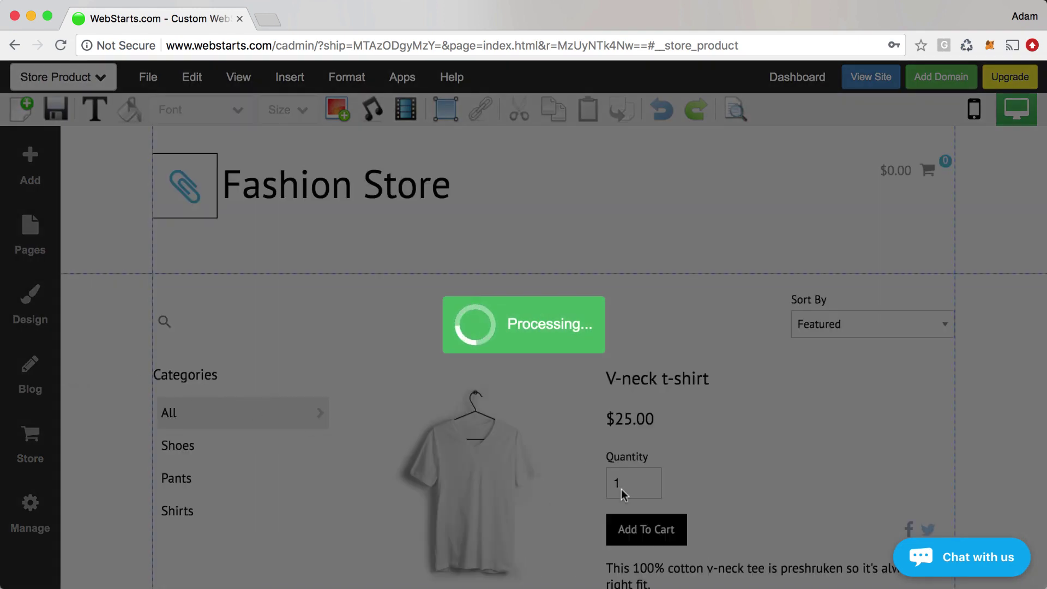
{"action": "scroll", "coordinate": [622, 490], "scroll_direction": "down", "scroll_amount": 5}
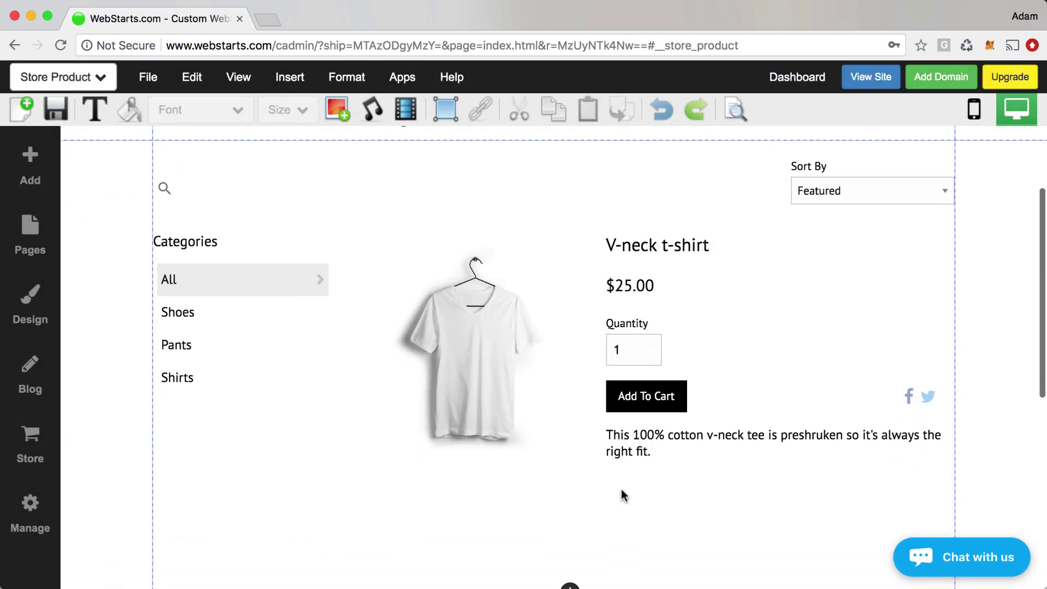
{"action": "left_click", "coordinate": [539, 342]}
{"action": "scroll", "coordinate": [539, 342], "scroll_direction": "up", "scroll_amount": 2}
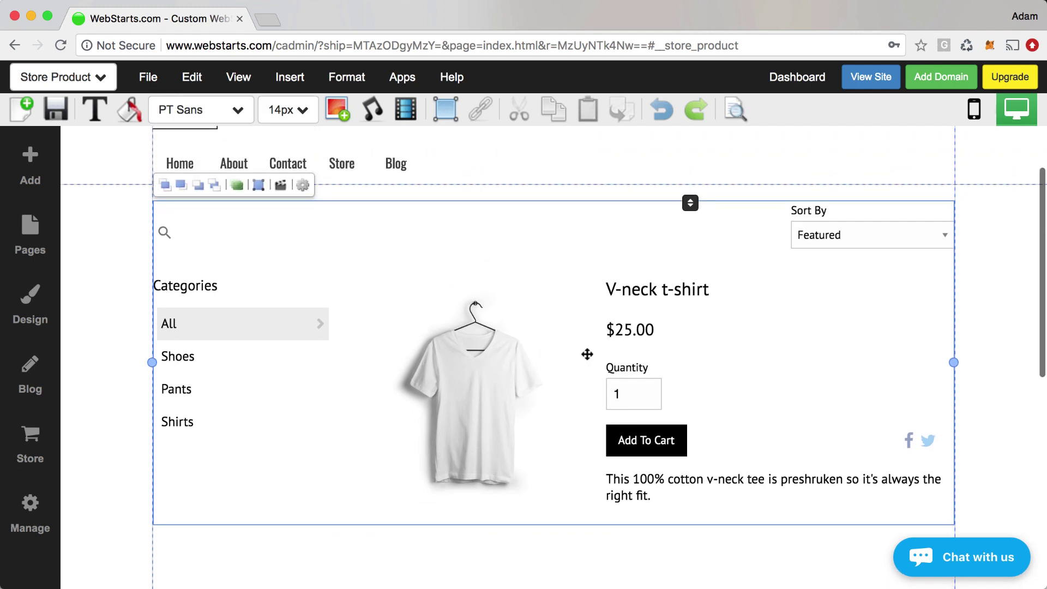
{"action": "left_click", "coordinate": [303, 188]}
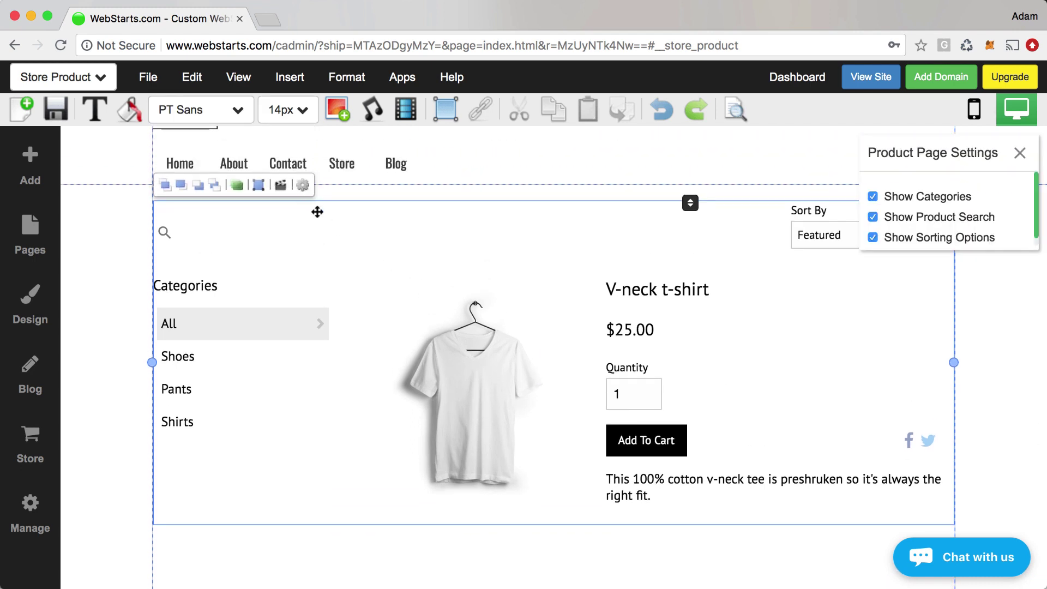
{"action": "left_click", "coordinate": [1030, 153]}
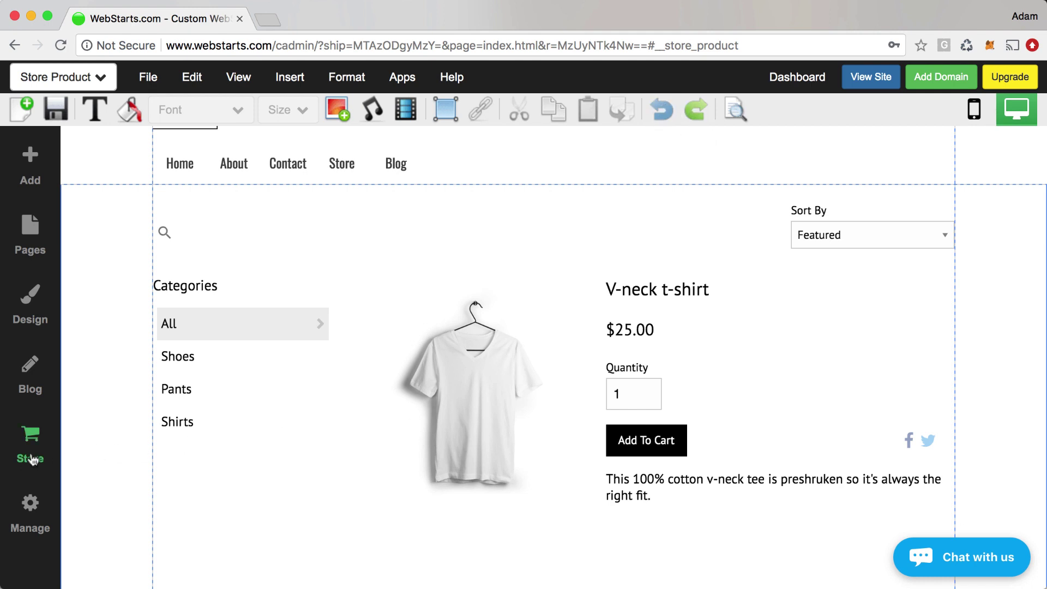
{"action": "left_click", "coordinate": [31, 459]}
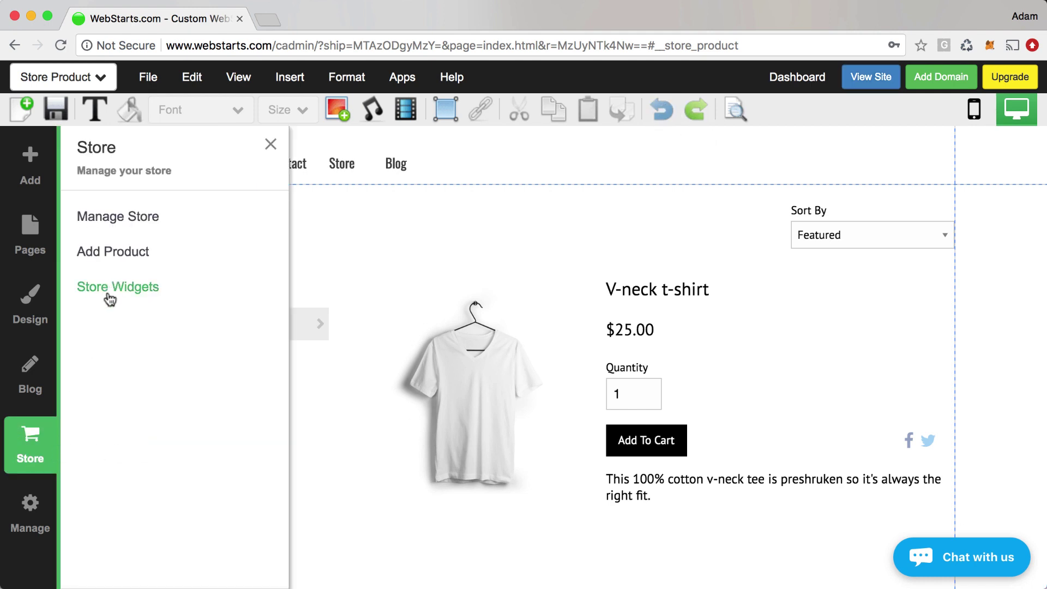
{"action": "left_click", "coordinate": [126, 216]}
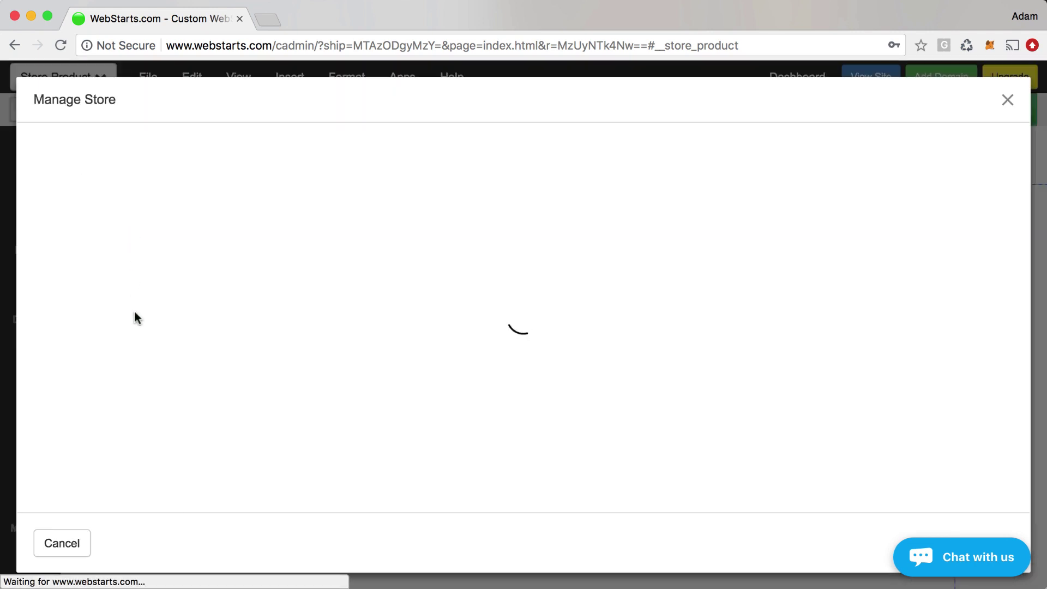
{"action": "left_click", "coordinate": [996, 157]}
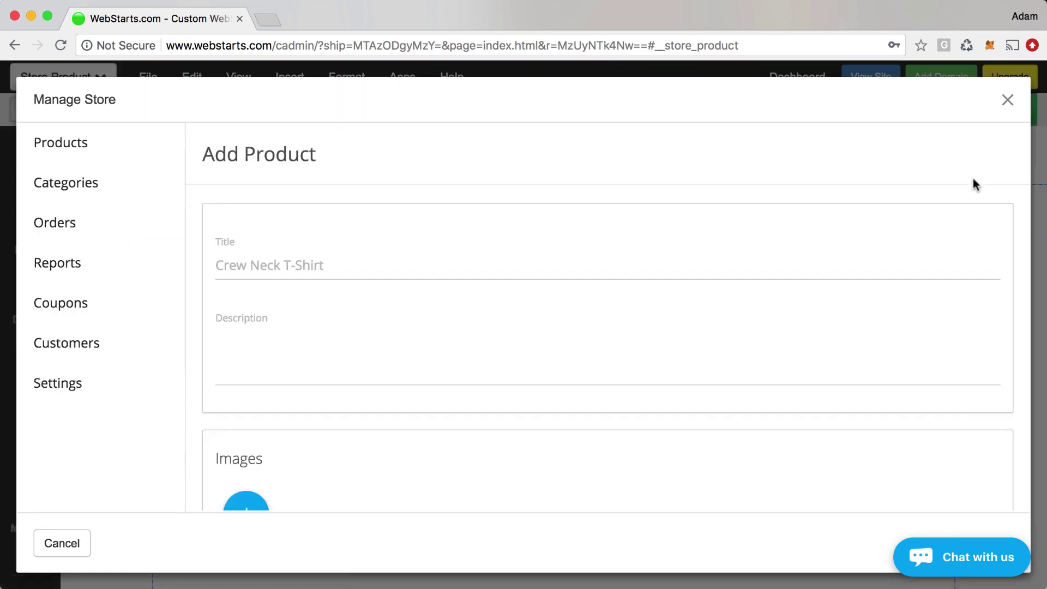
{"action": "left_click", "coordinate": [336, 258]}
{"action": "scroll", "coordinate": [322, 300], "scroll_direction": "down", "scroll_amount": 1}
{"action": "left_click", "coordinate": [323, 311]}
{"action": "scroll", "coordinate": [332, 333], "scroll_direction": "down", "scroll_amount": 3}
{"action": "scroll", "coordinate": [331, 333], "scroll_direction": "down", "scroll_amount": 8}
{"action": "scroll", "coordinate": [332, 327], "scroll_direction": "up", "scroll_amount": 5}
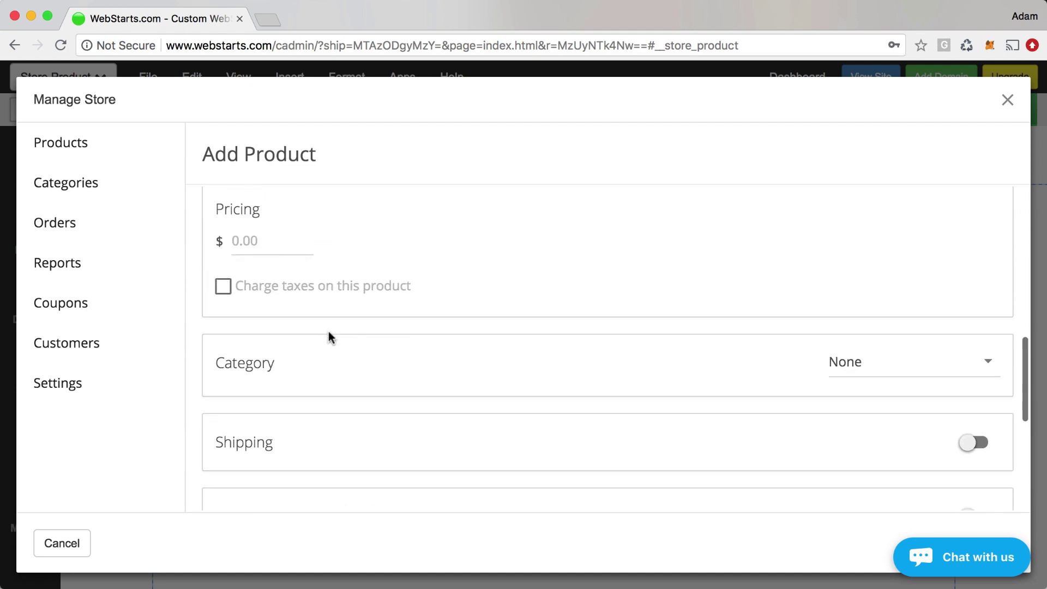
{"action": "scroll", "coordinate": [690, 228], "scroll_direction": "up", "scroll_amount": 2}
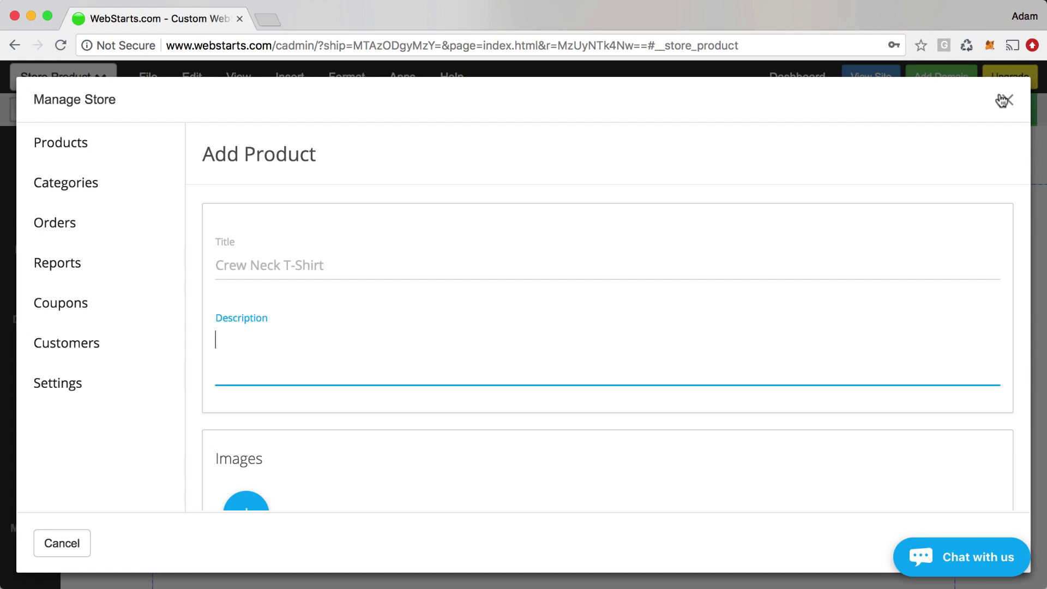
{"action": "left_click", "coordinate": [1004, 101]}
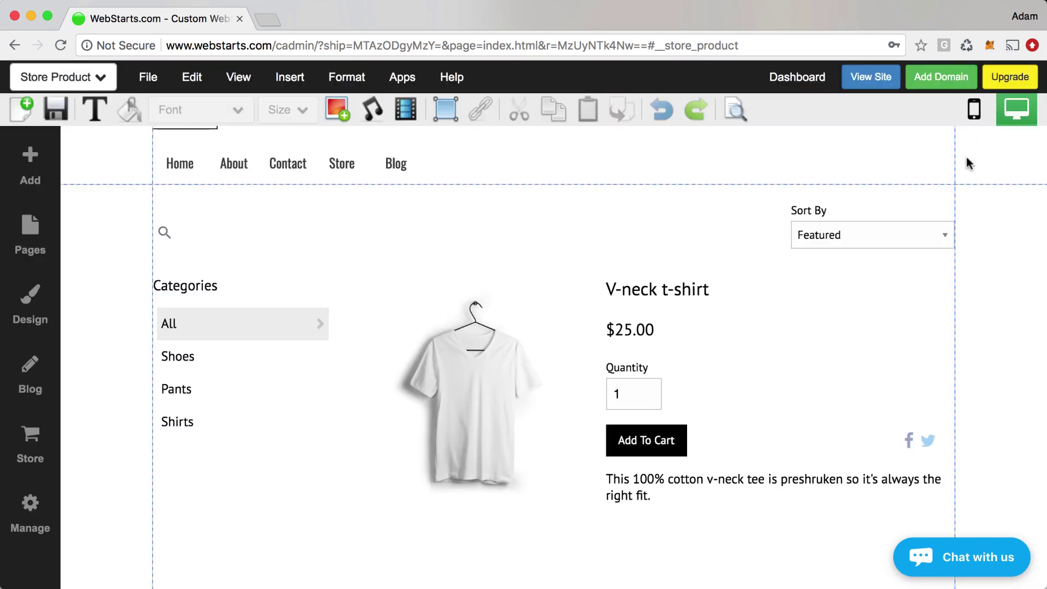
{"action": "scroll", "coordinate": [892, 179], "scroll_direction": "up", "scroll_amount": 2}
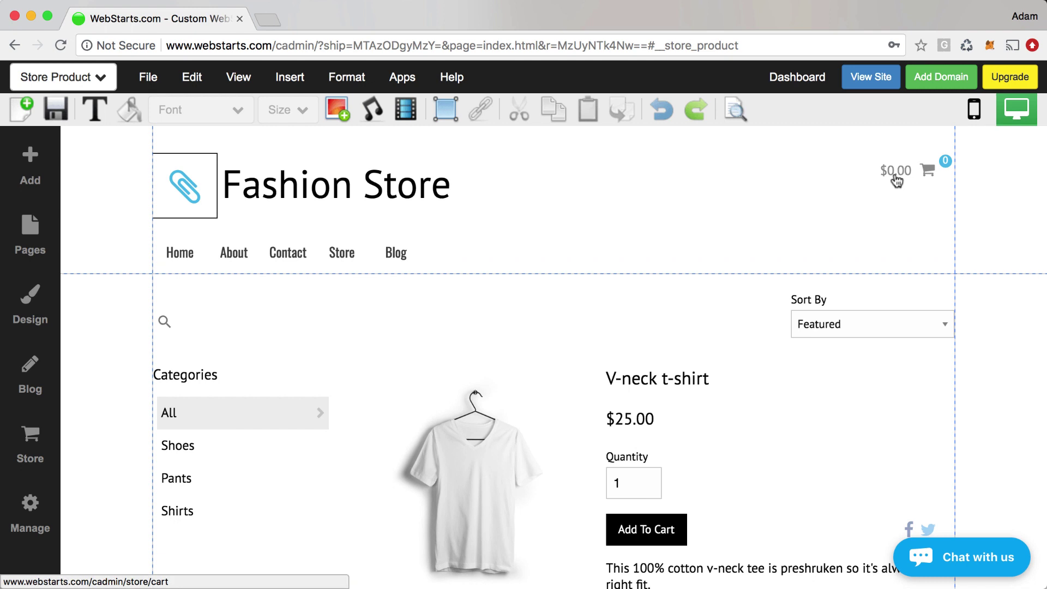